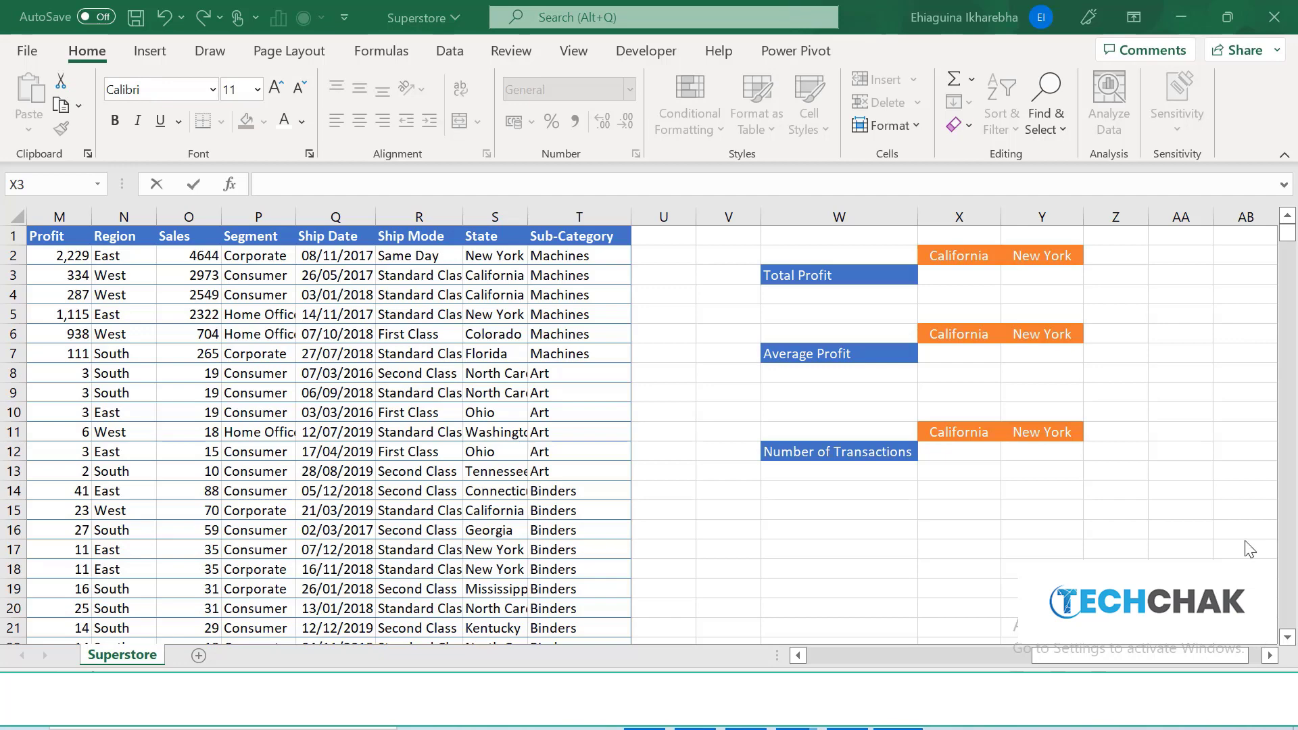
pyautogui.click(953, 270)
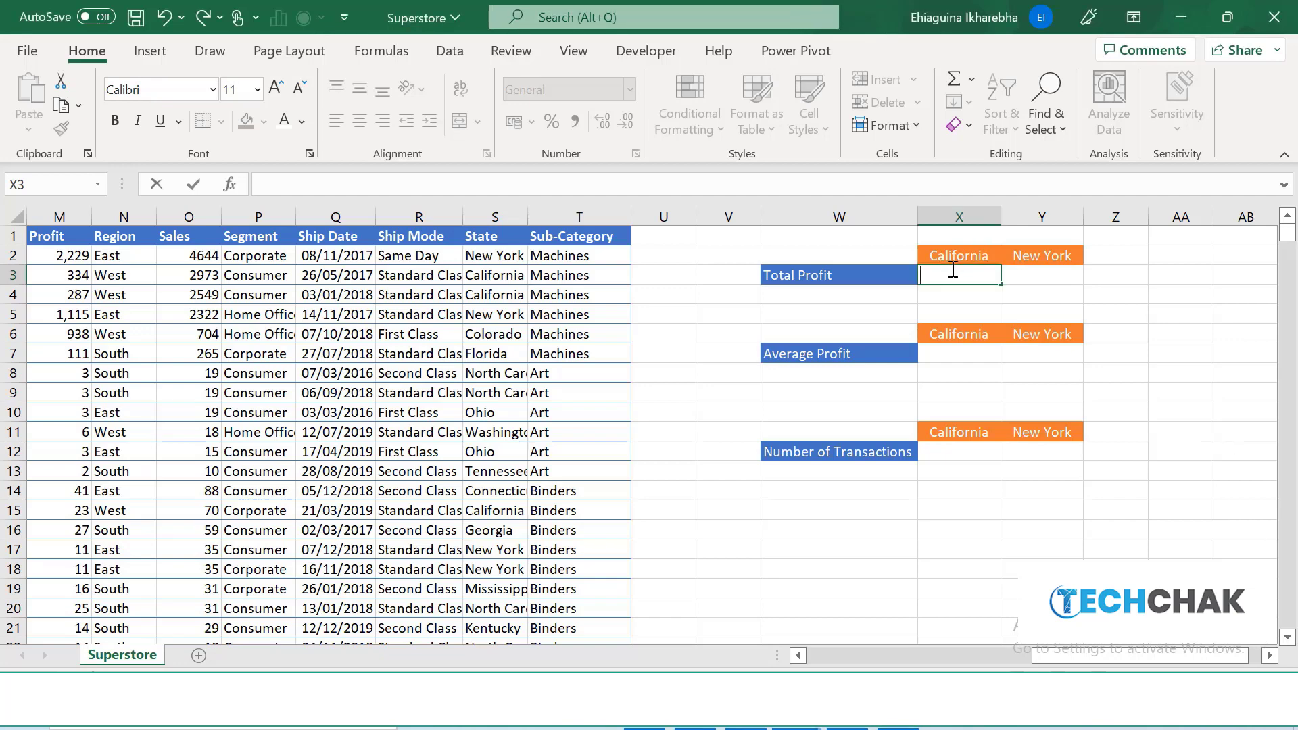
pyautogui.write('=sum')
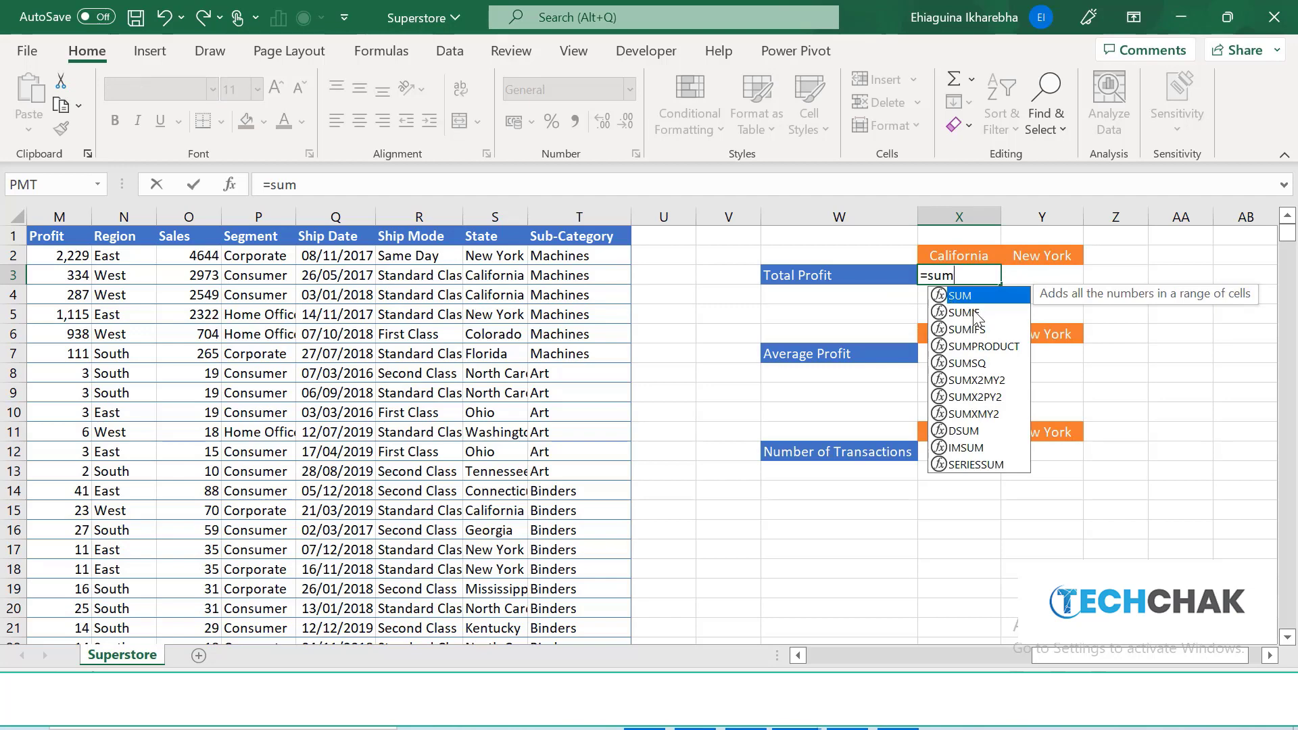
pyautogui.doubleClick(972, 311)
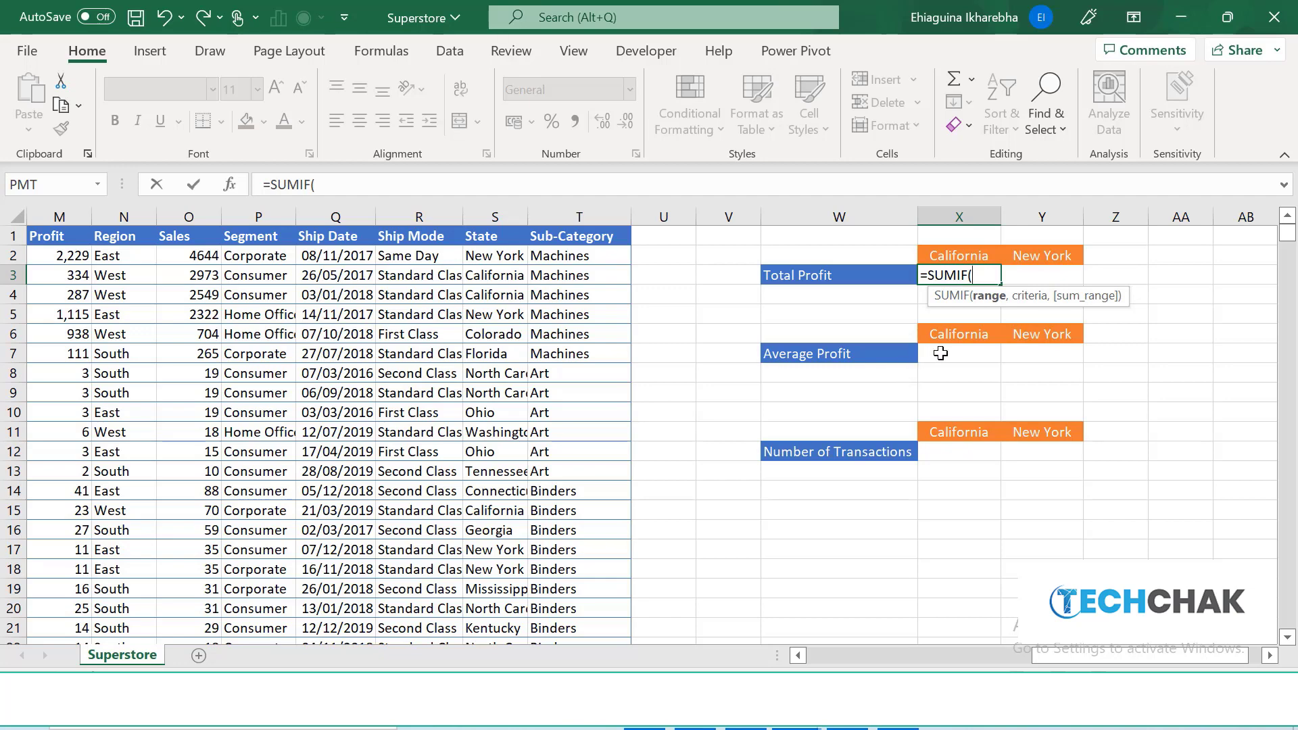
pyautogui.press('BackSpace')
pyautogui.press('BackSpace')
pyautogui.press('BackSpace')
pyautogui.press('BackSpace')
pyautogui.press('BackSpace')
pyautogui.press('Escape')
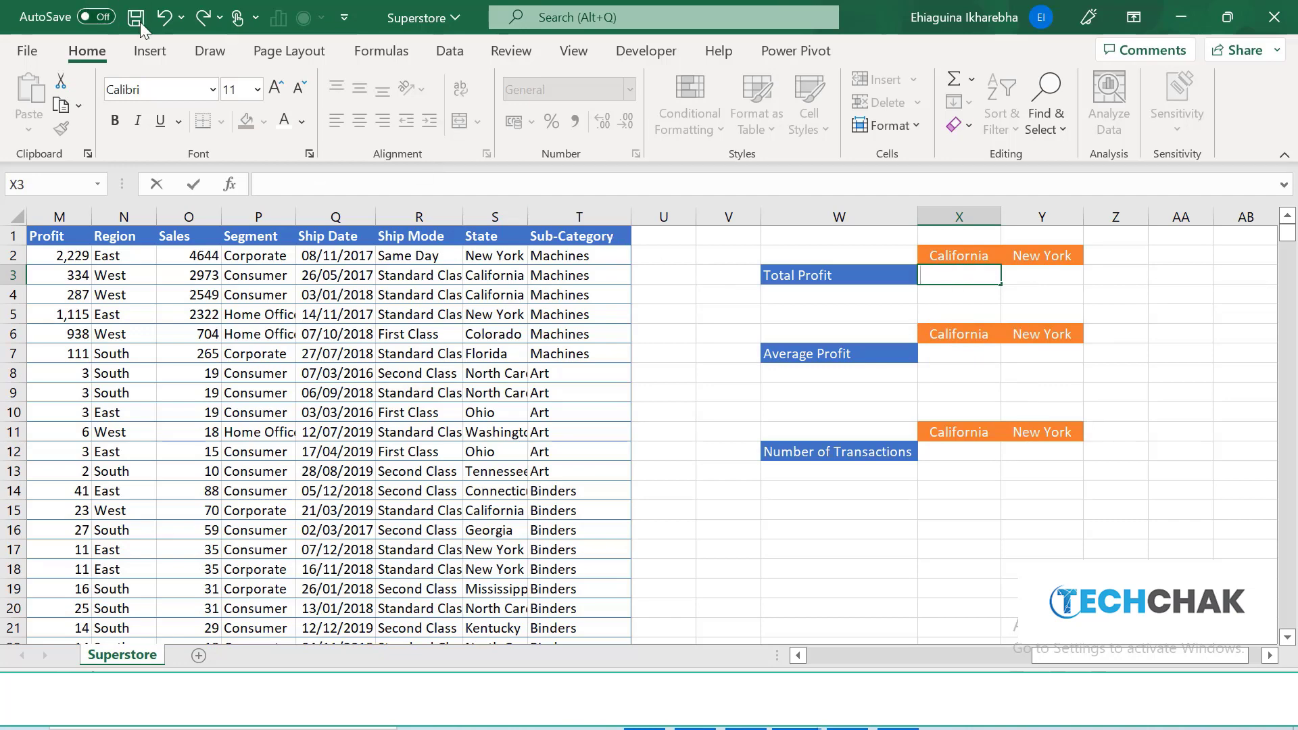
# Search the function library for "sumif" and insert the SUMIF function into cell X3, California's Total Profit.
pyautogui.click(373, 52)
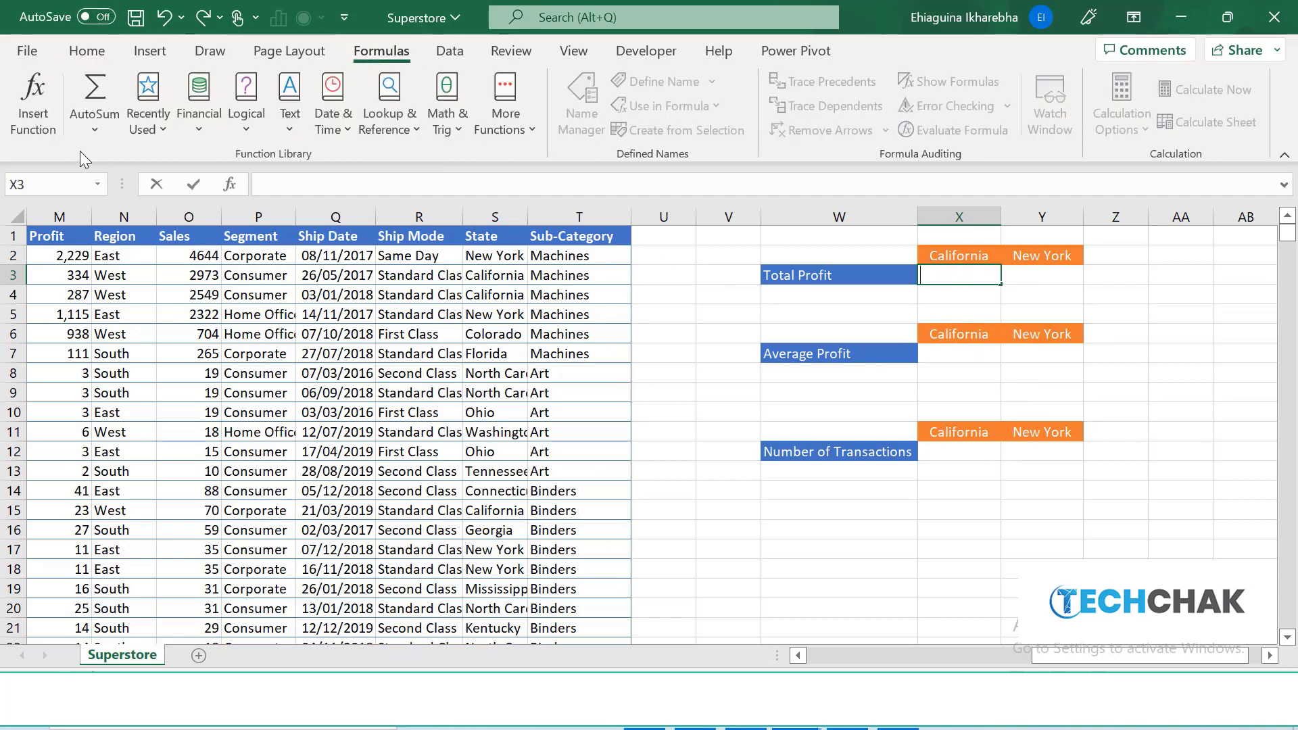
pyautogui.click(21, 113)
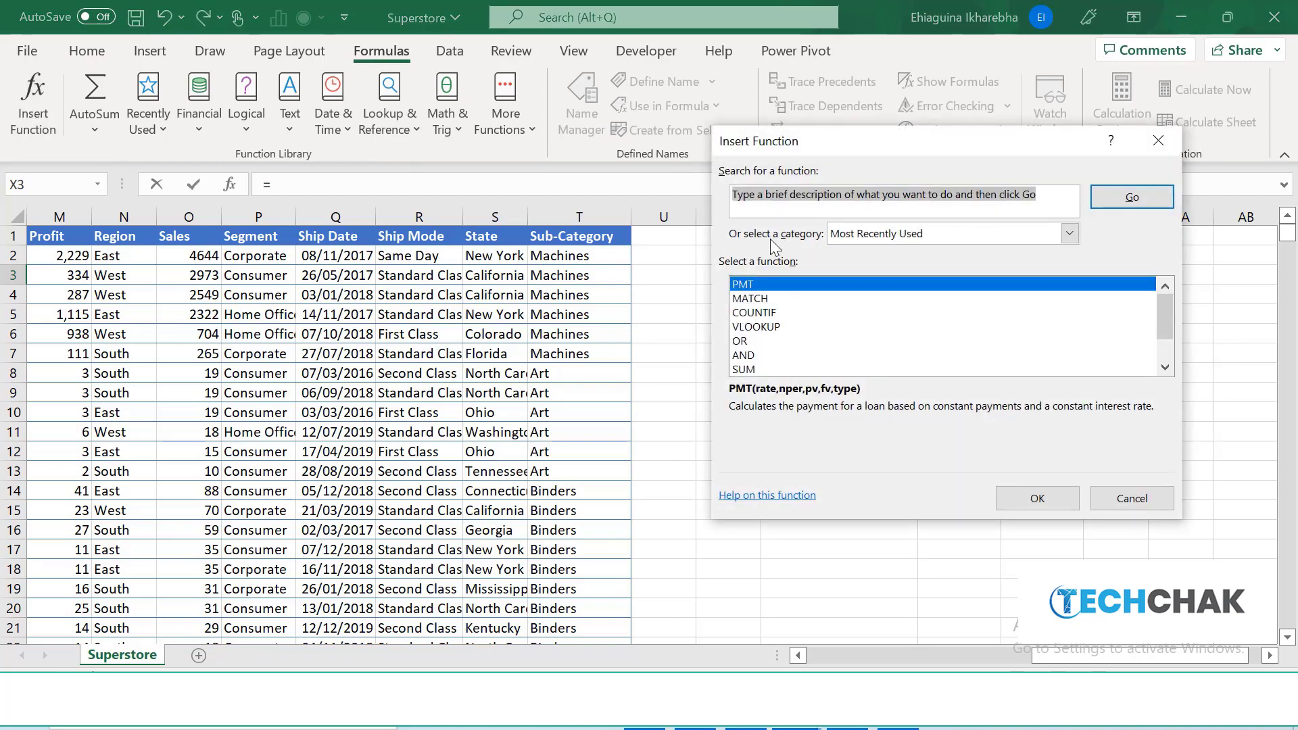
pyautogui.click(1027, 203)
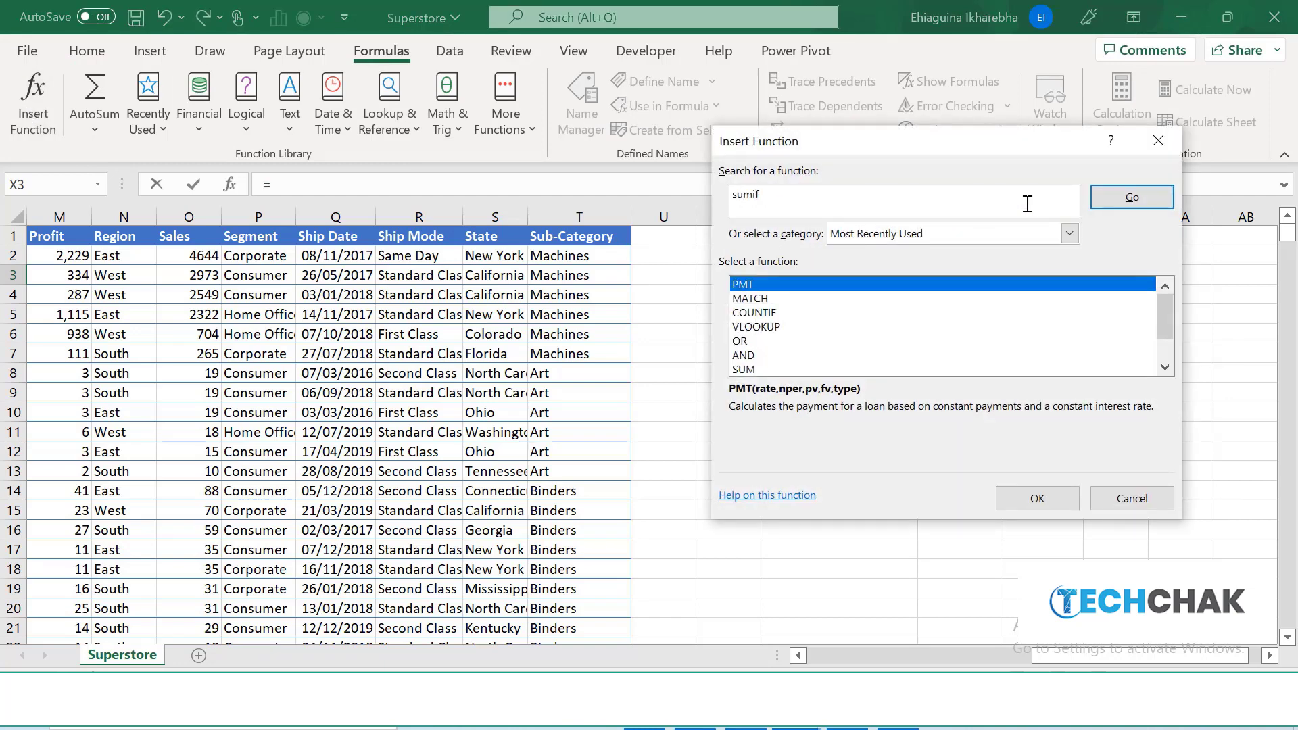
pyautogui.click(1133, 200)
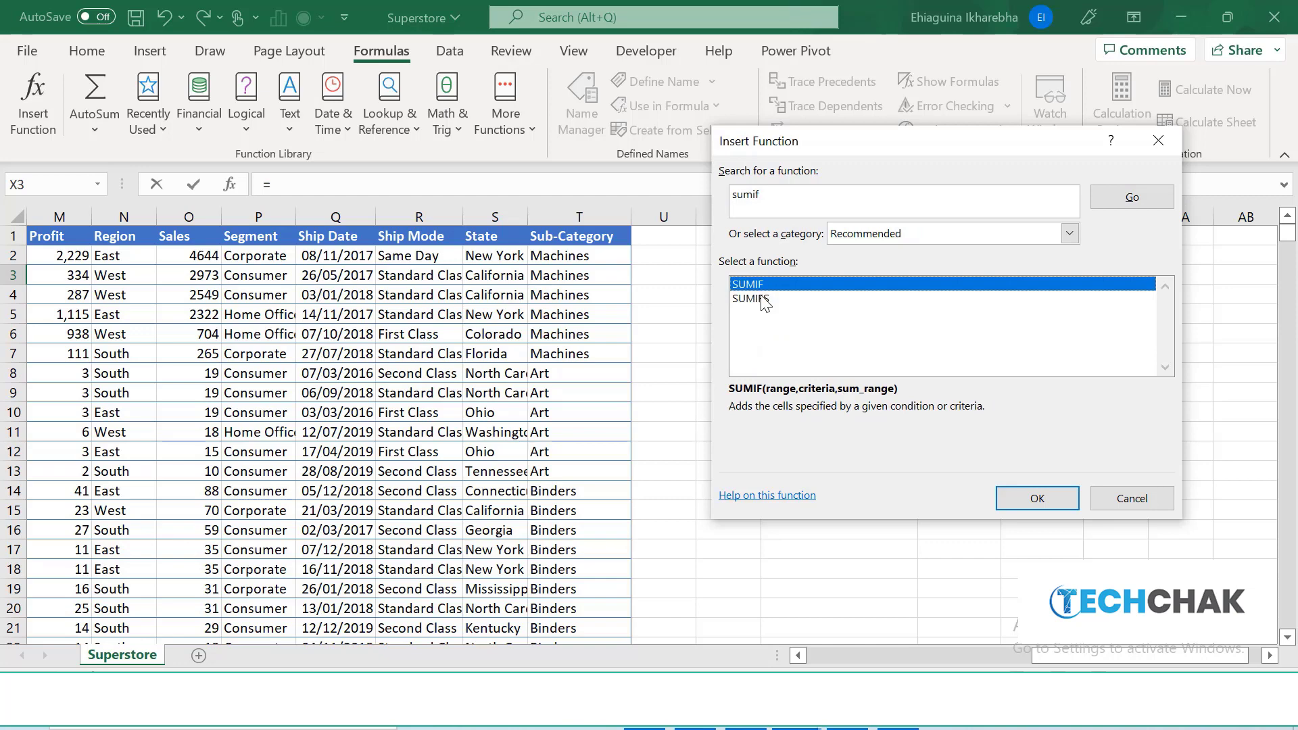
pyautogui.click(1056, 503)
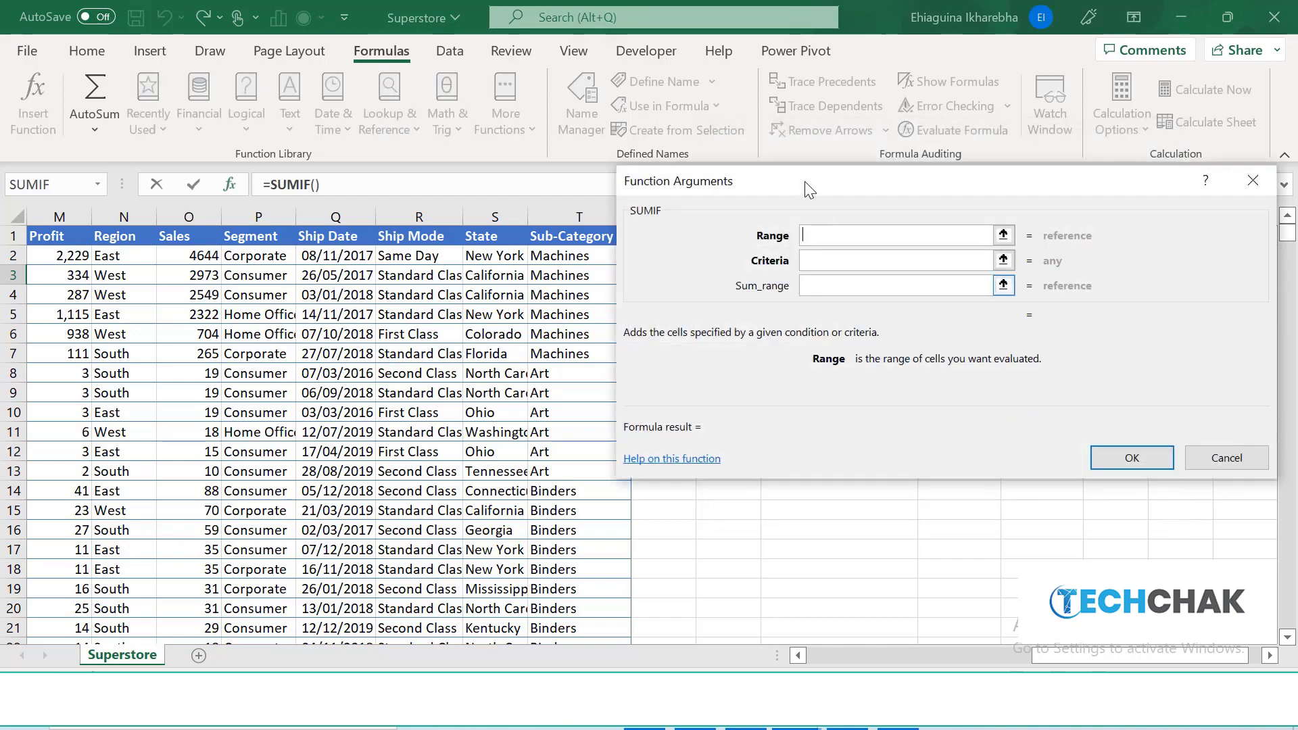
# Set the SUMIF range argument to the table's whole State column, Table1[State].
pyautogui.moveTo(804, 182); pyautogui.dragTo(894, 184)
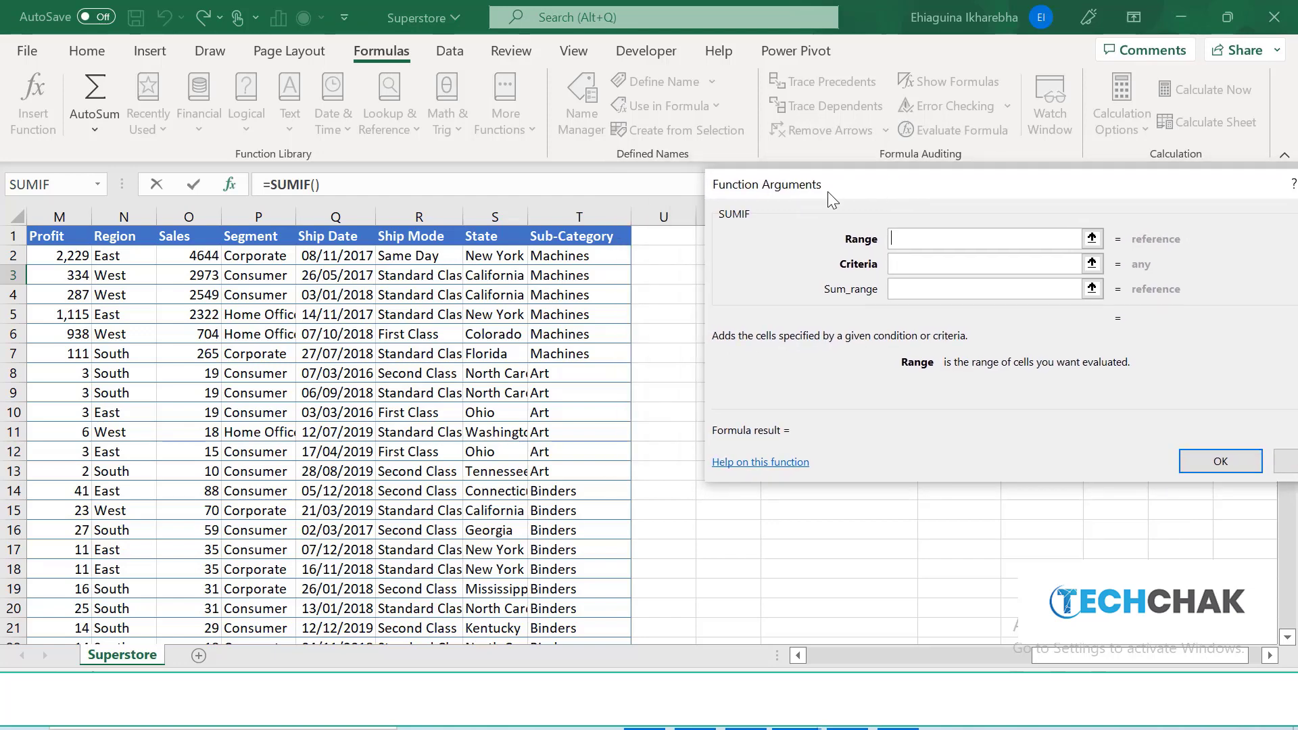
pyautogui.click(959, 270)
pyautogui.click(889, 240)
pyautogui.click(500, 258)
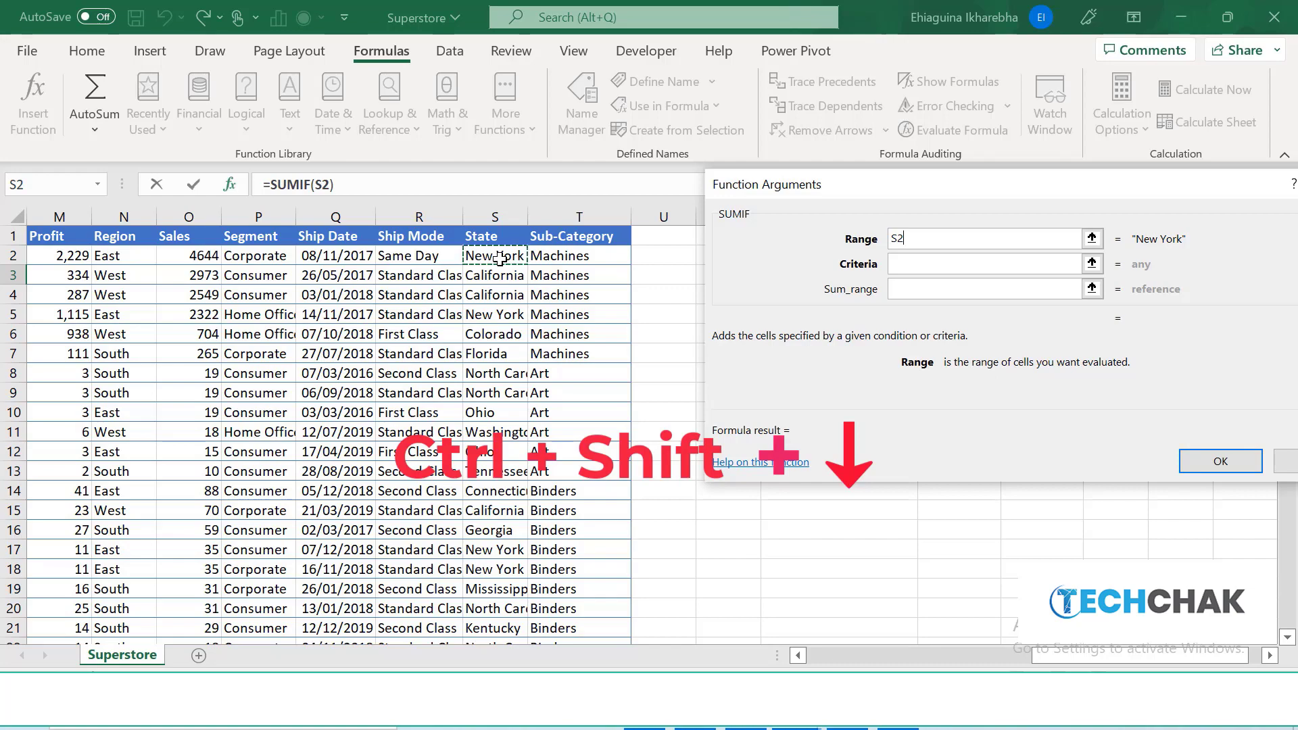
pyautogui.hotkey('ctrl', 'shift', 'Down')
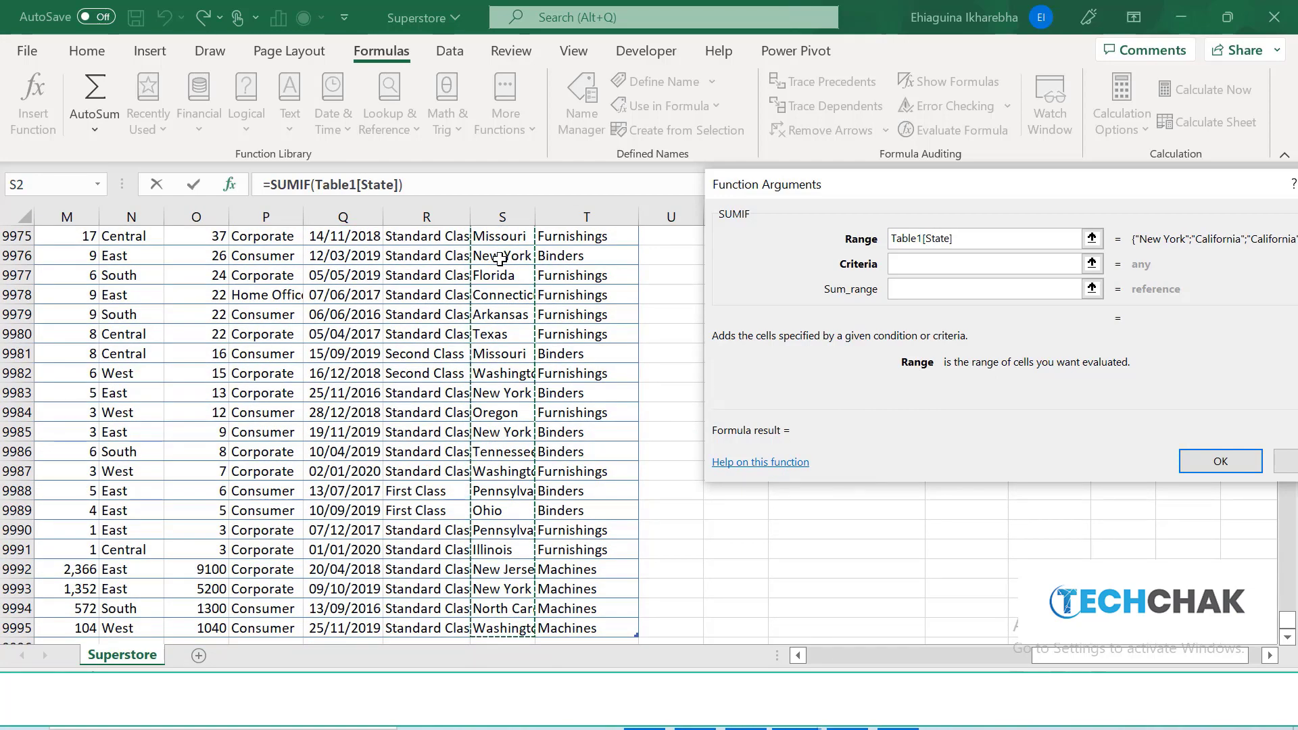
# Set the SUMIF criteria argument to the California header in cell X2.
pyautogui.click(1001, 264)
pyautogui.click(965, 264)
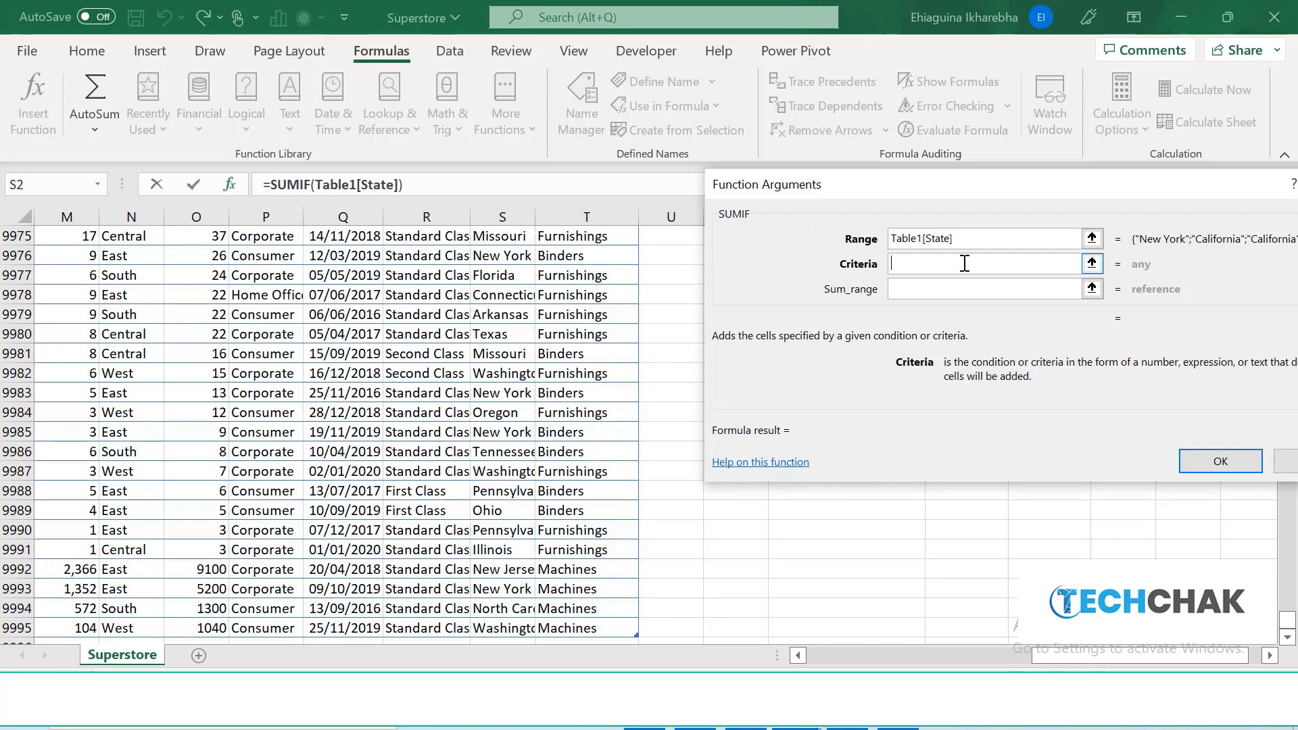
pyautogui.moveTo(1107, 185); pyautogui.dragTo(922, 398)
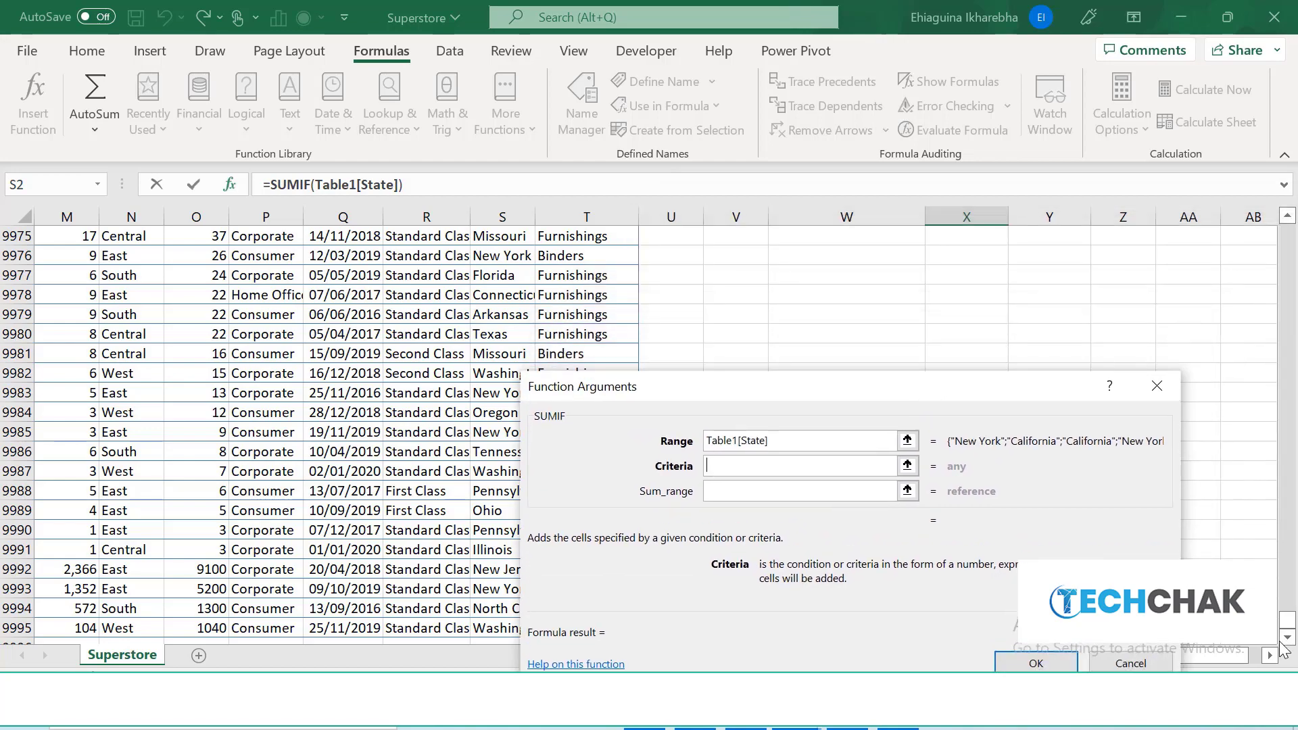
pyautogui.scroll(-1, 1266, 466)
pyautogui.moveTo(1287, 620); pyautogui.dragTo(1272, 228)
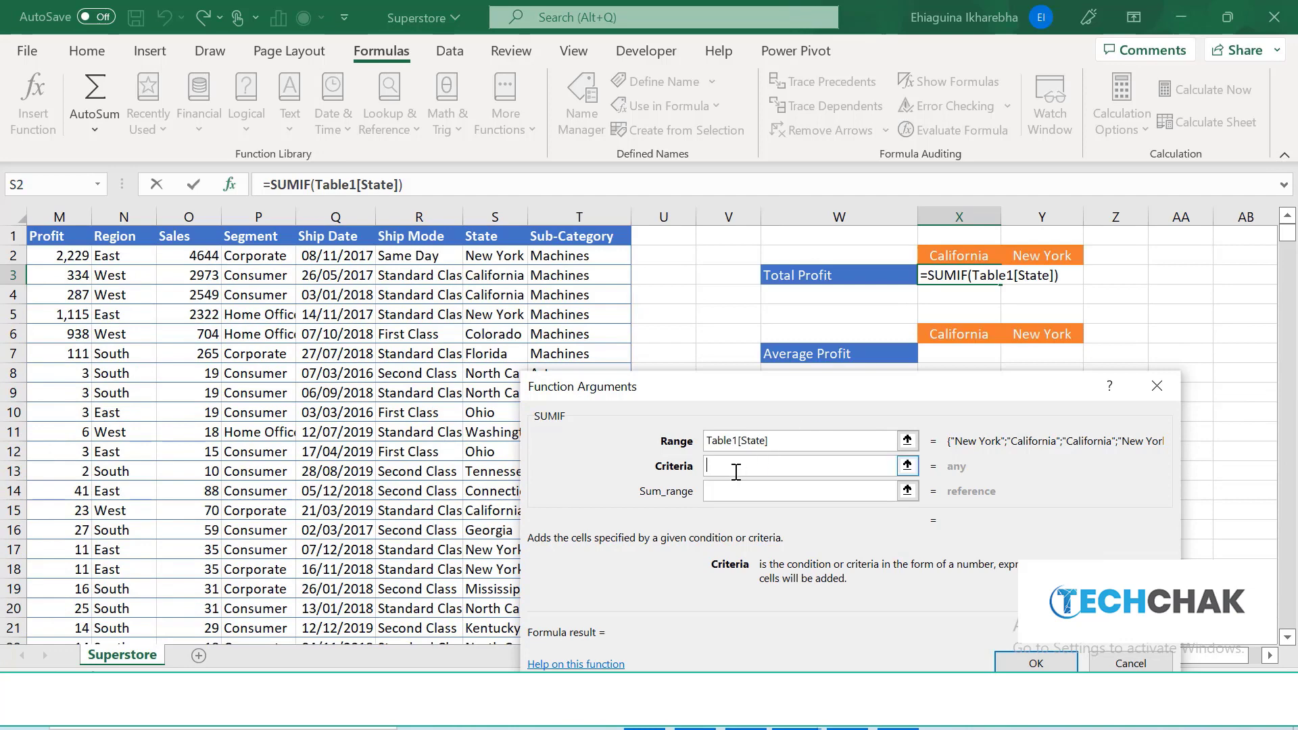
pyautogui.click(957, 255)
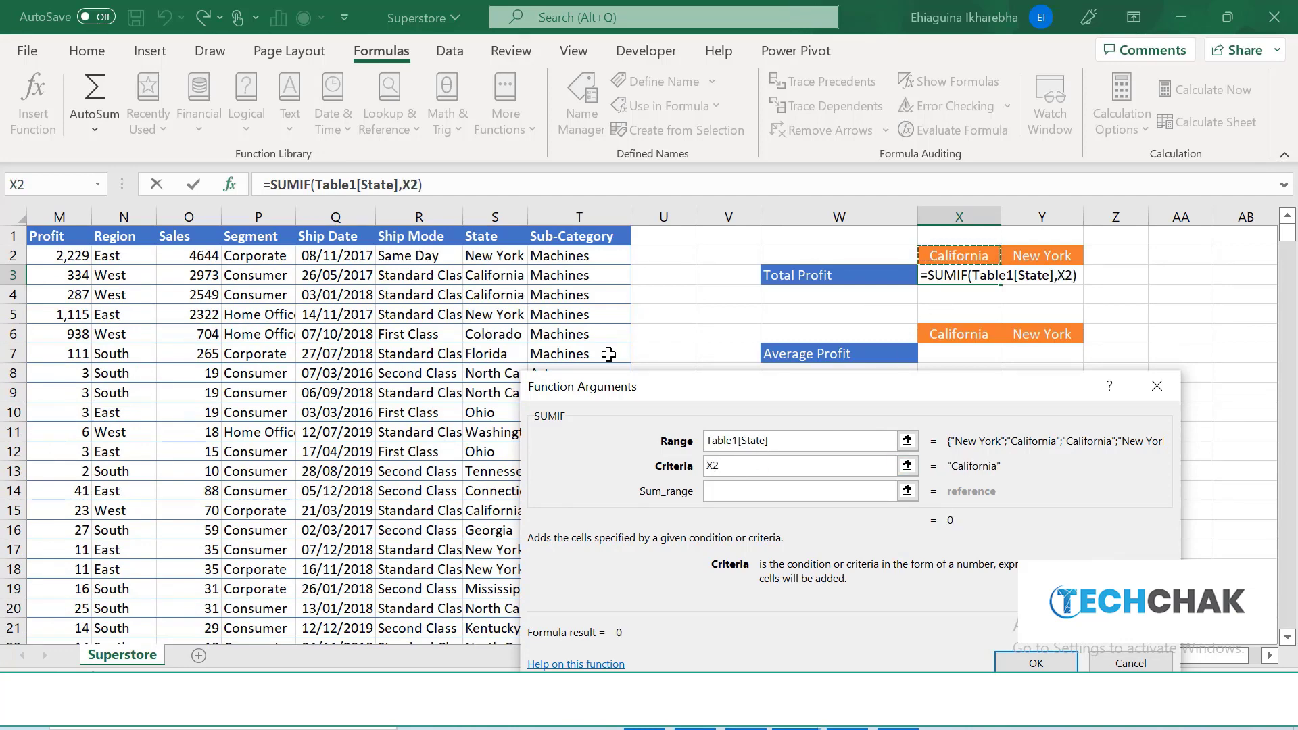
# Set the sum range to the whole Profit column, Table1[Profit], and complete California's Total Profit formula.
pyautogui.click(727, 490)
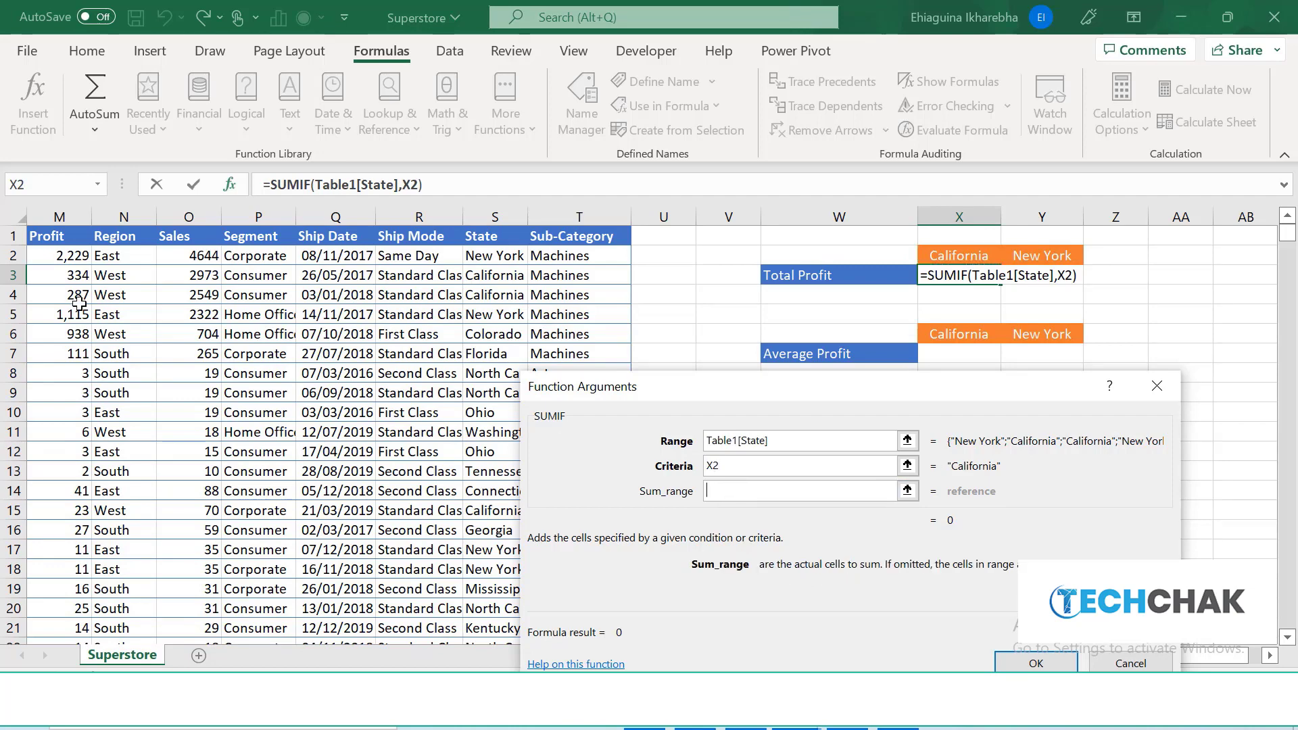
pyautogui.click(62, 252)
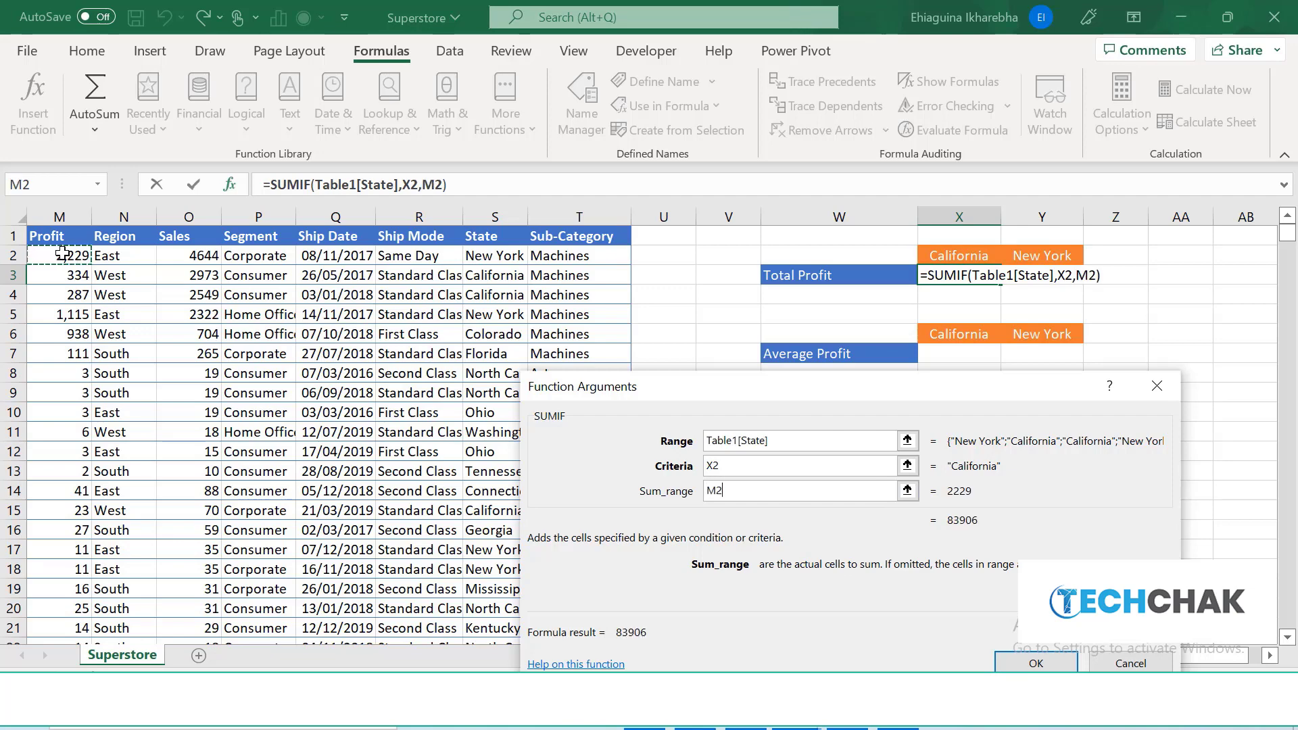
pyautogui.hotkey('ctrl', 'shift', 'Down')
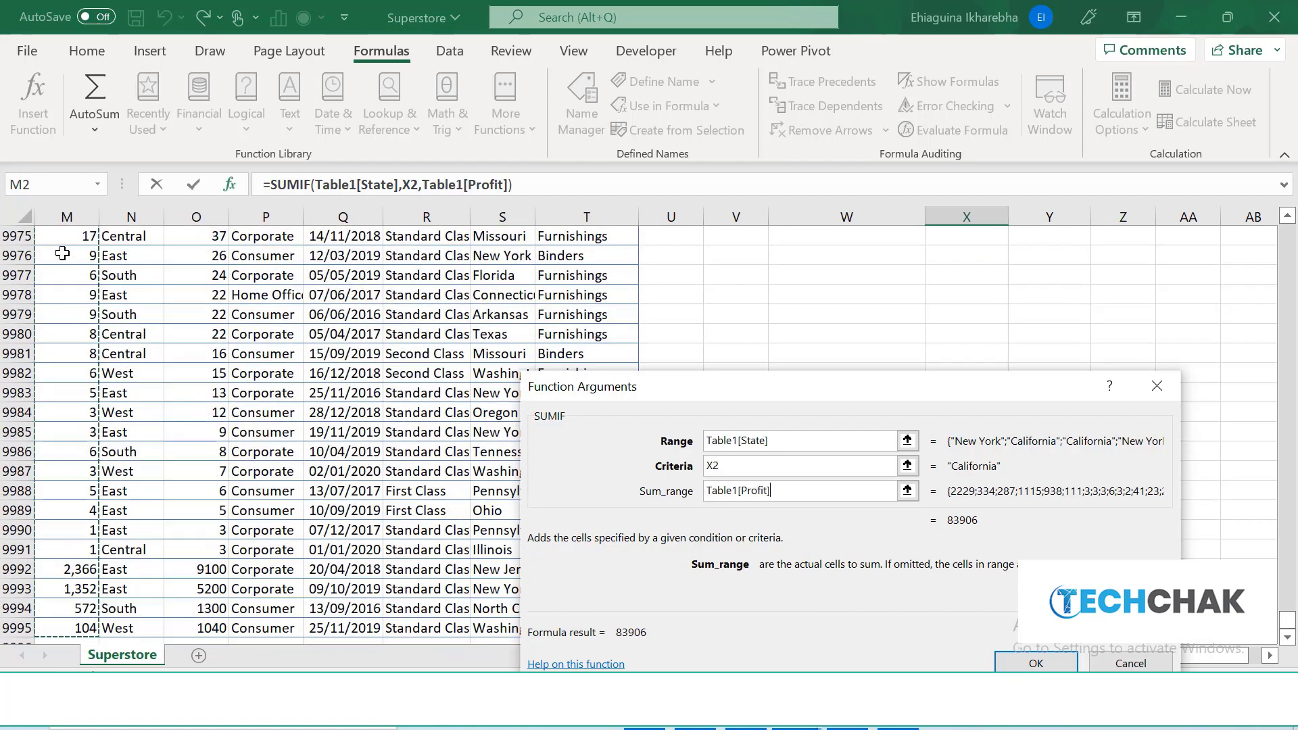
pyautogui.click(1053, 668)
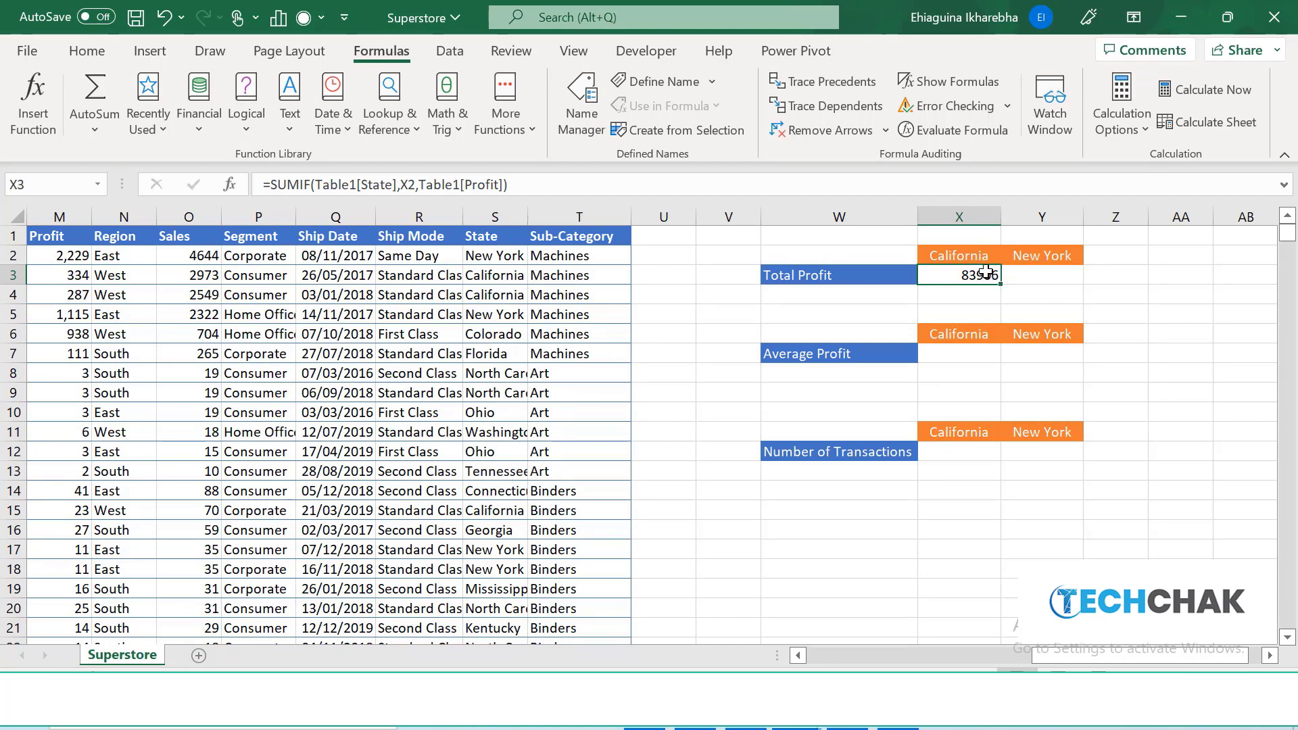
# Format California's Total Profit in cell X3 as accounting with $ English (United States).
pyautogui.click(96, 54)
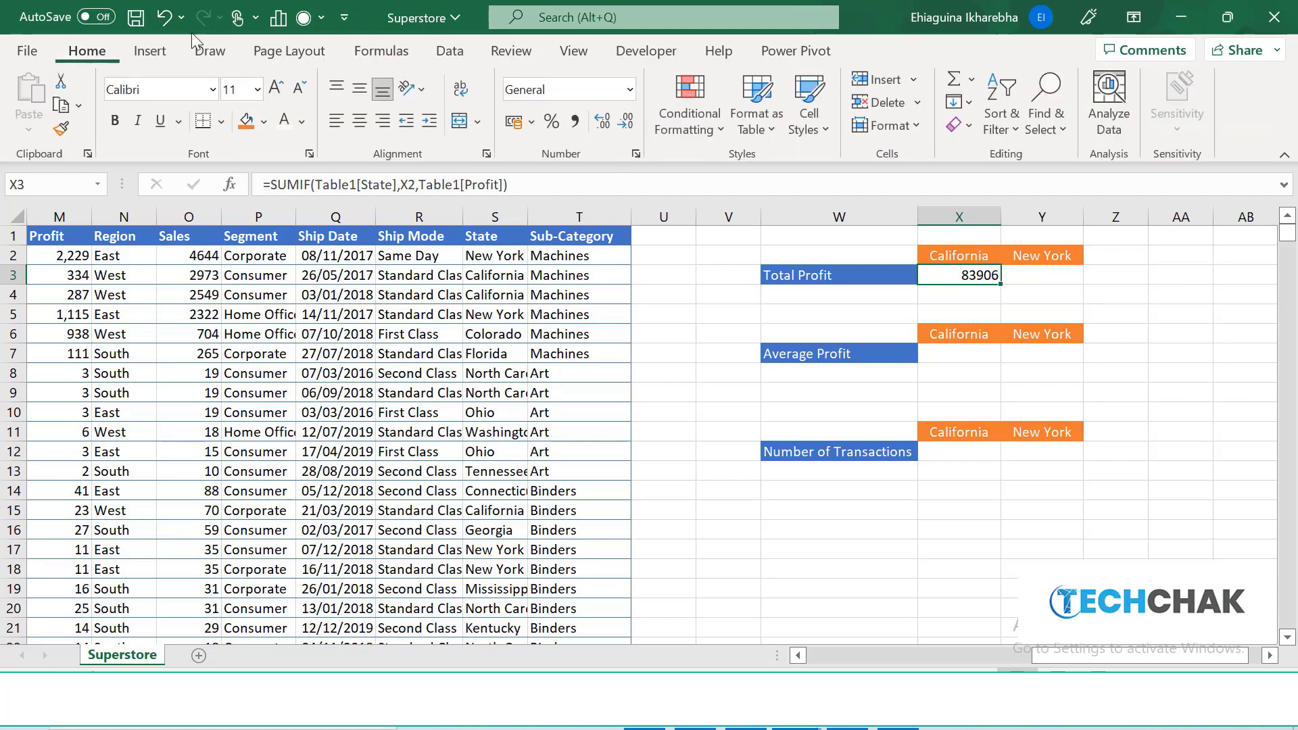
pyautogui.click(531, 123)
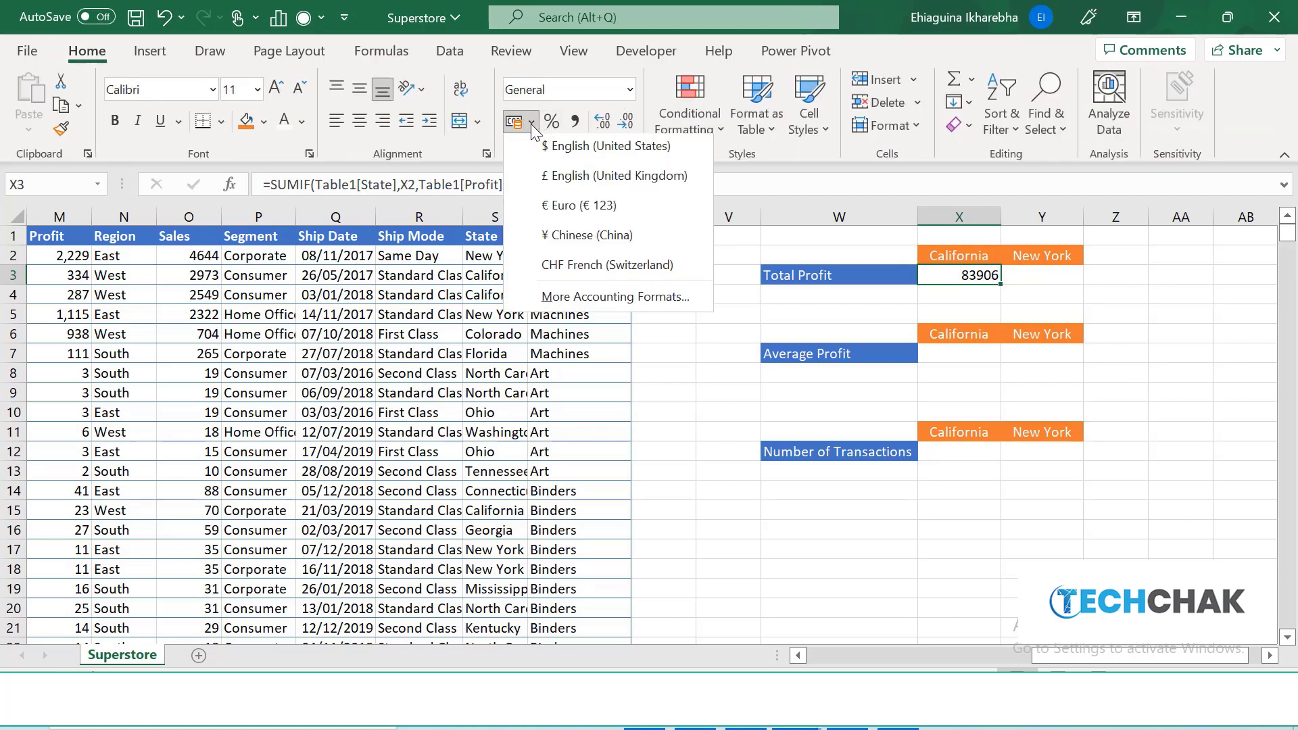
pyautogui.click(547, 152)
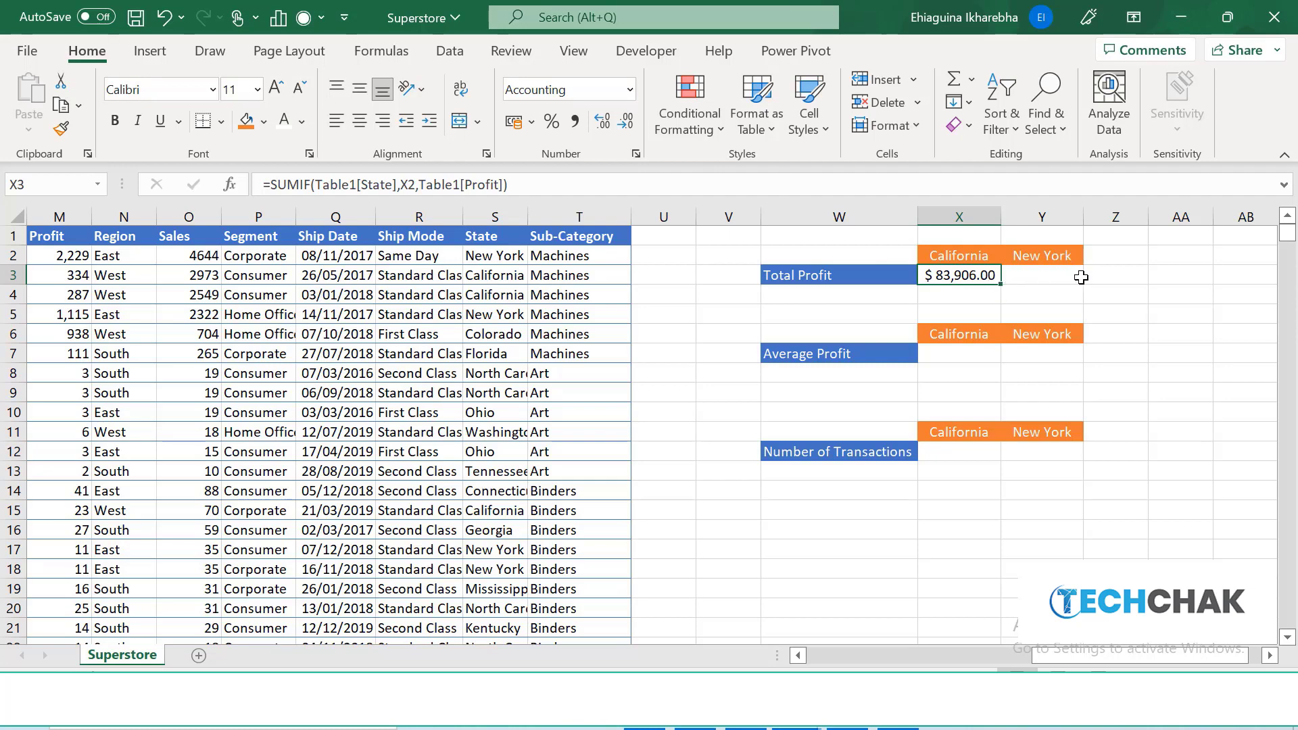
# Insert a SUMIF function into cell Y3, New York's Total Profit, with Table1[State] as its range.
pyautogui.click(1026, 271)
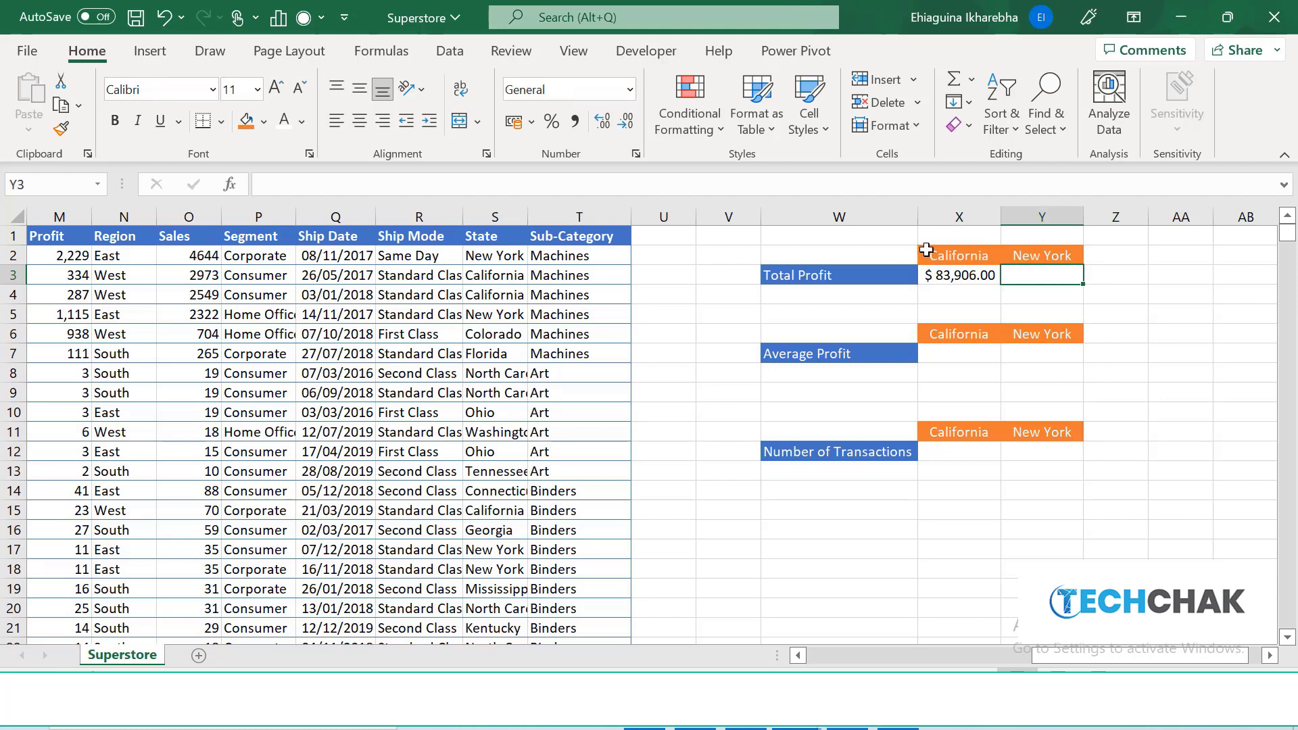
pyautogui.click(379, 54)
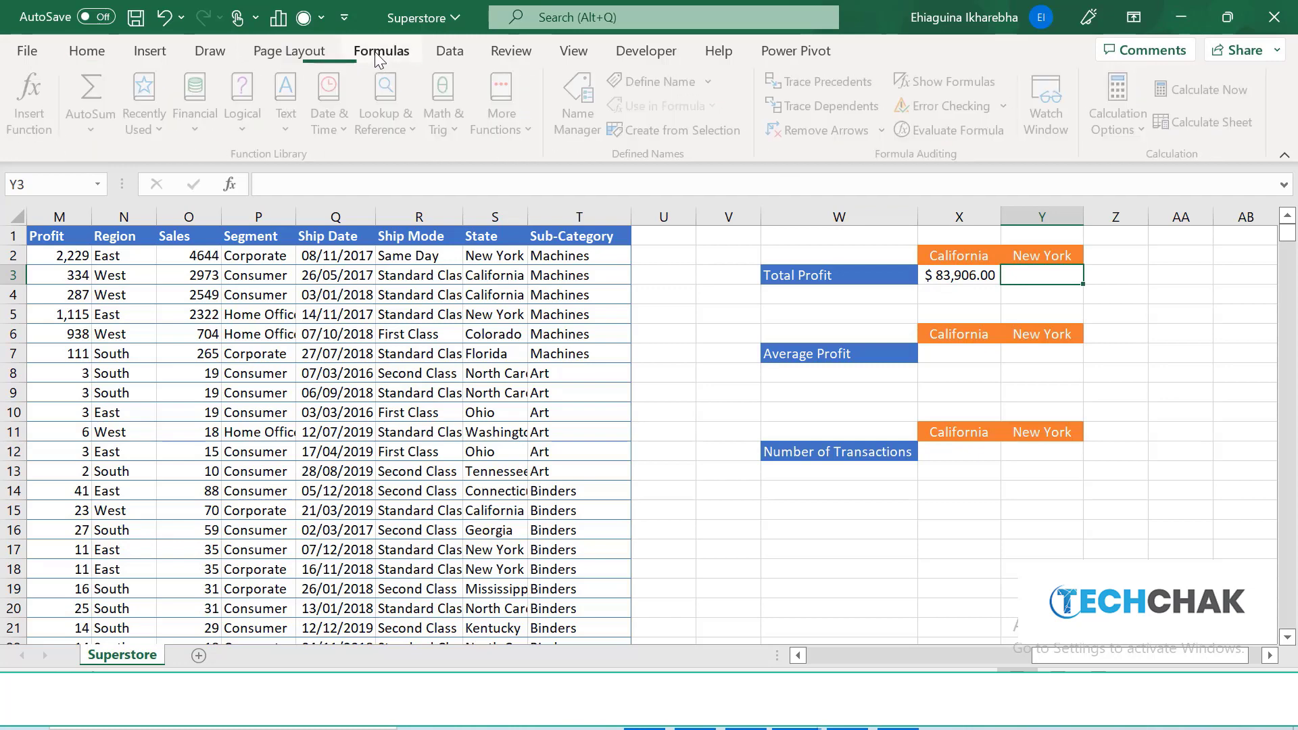
pyautogui.click(32, 119)
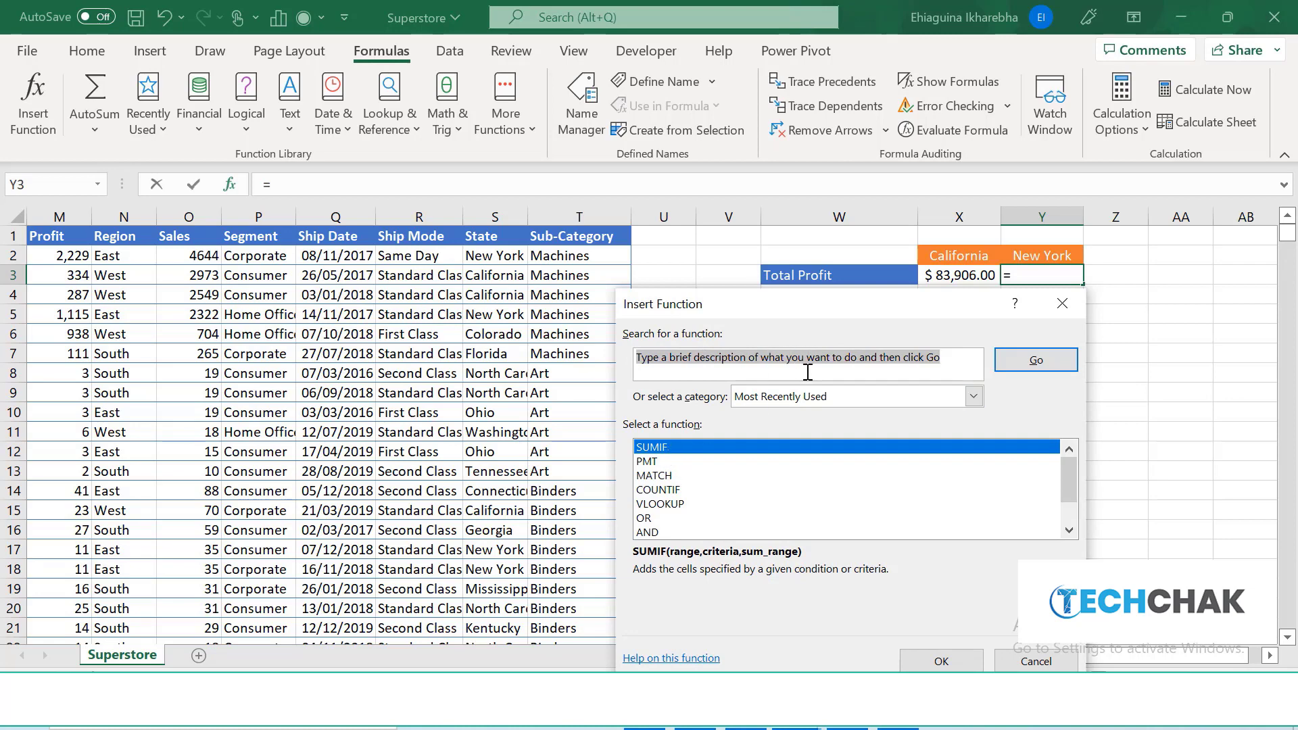
pyautogui.click(941, 653)
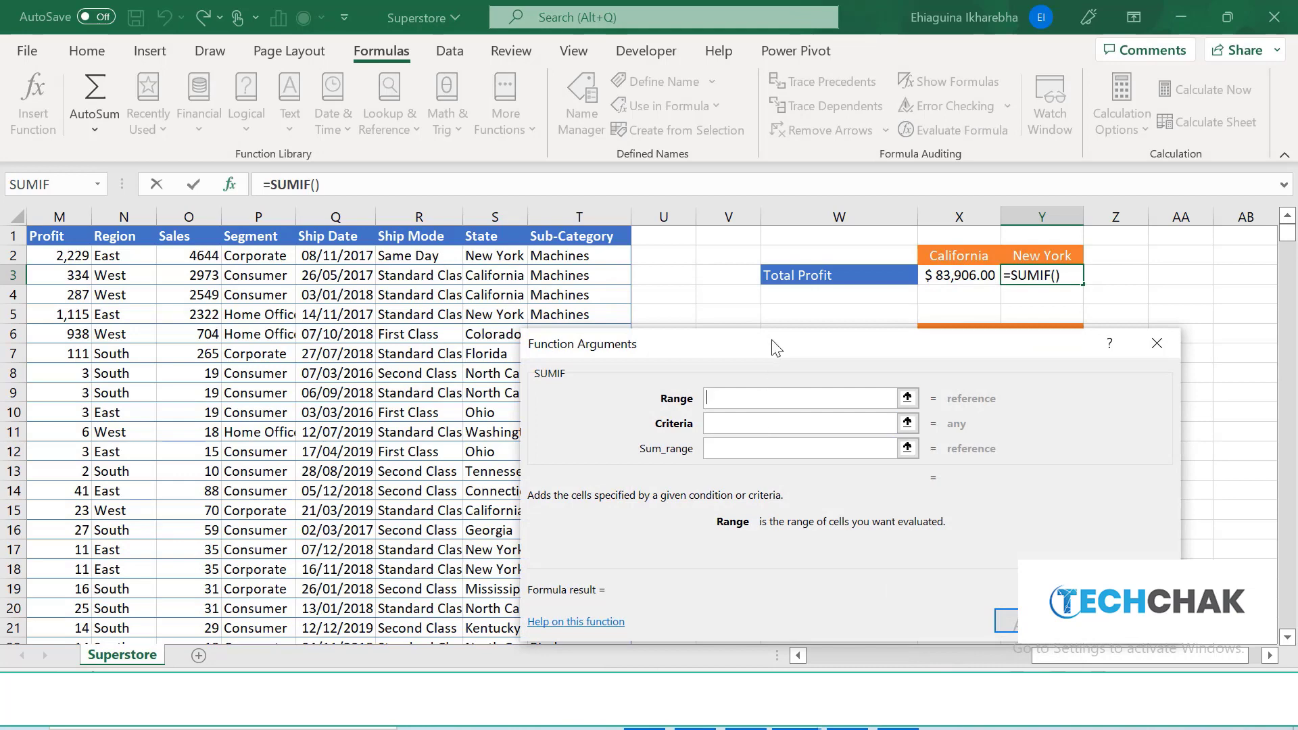
pyautogui.moveTo(775, 347); pyautogui.dragTo(950, 341)
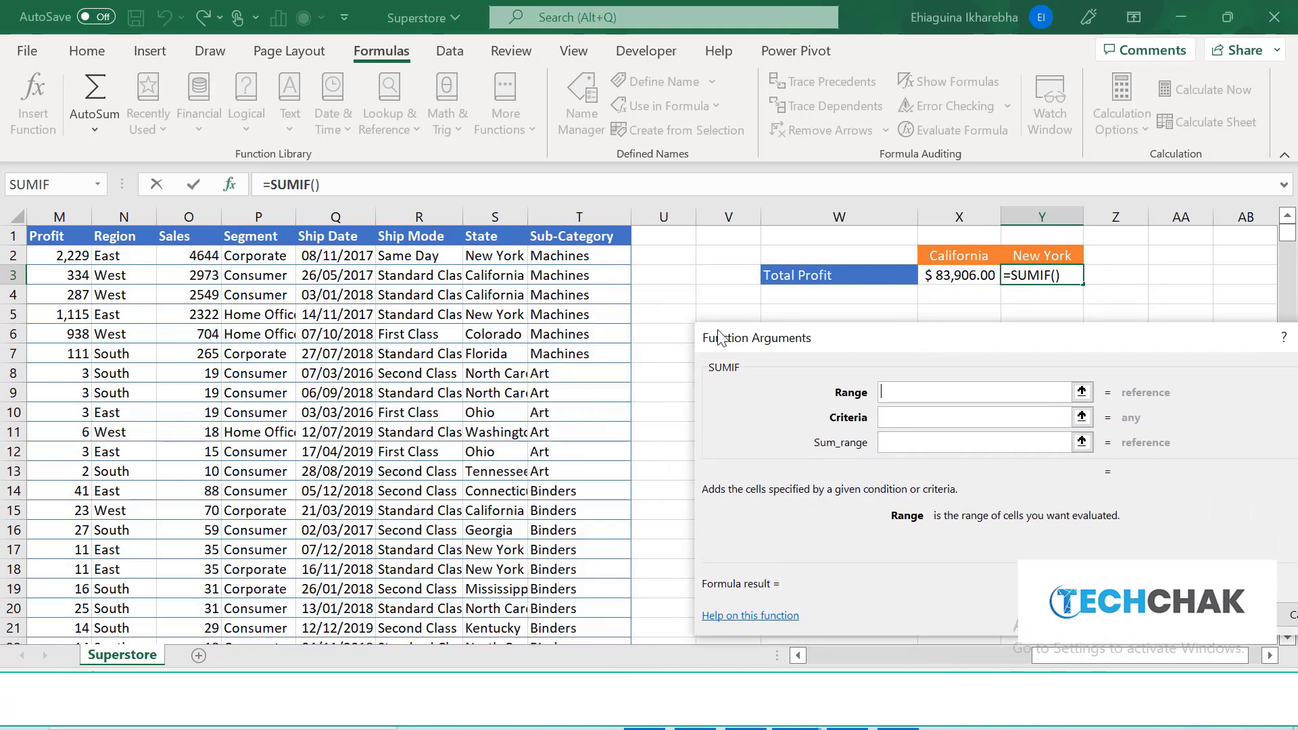
pyautogui.click(486, 258)
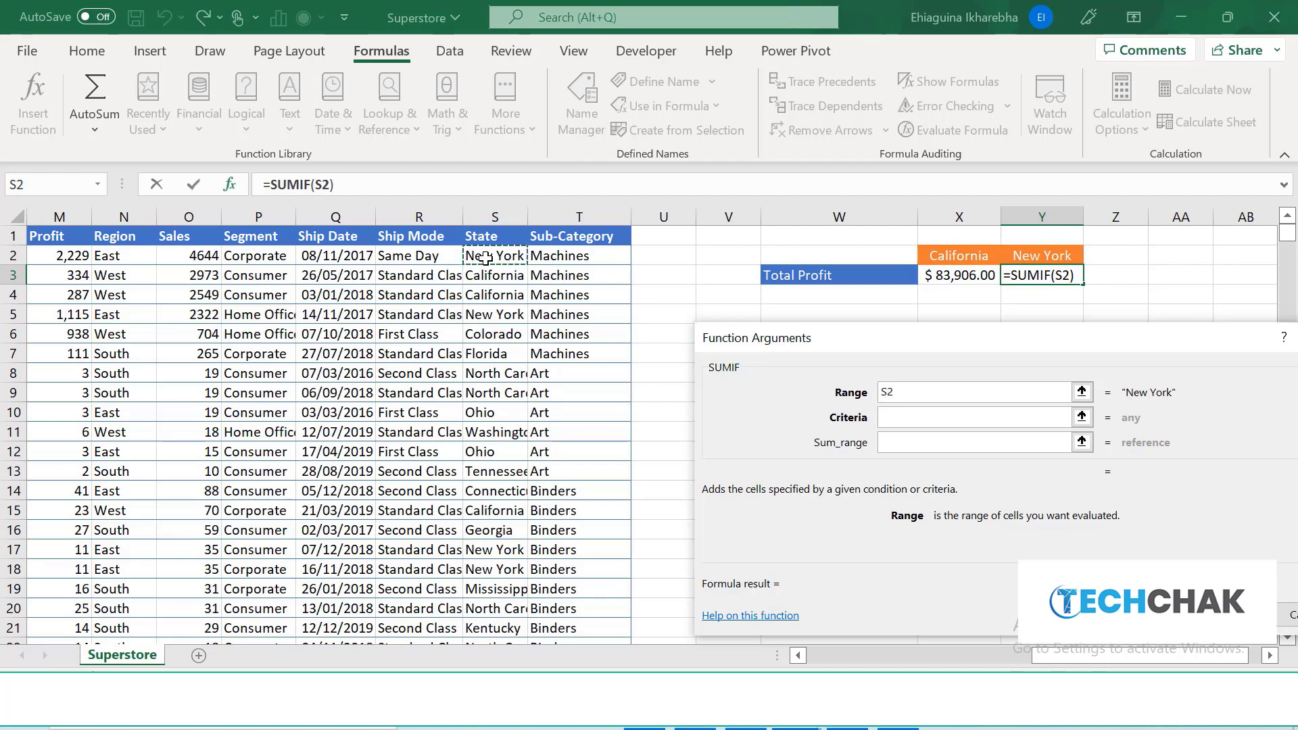
pyautogui.hotkey('ctrl', 'shift', 'Down')
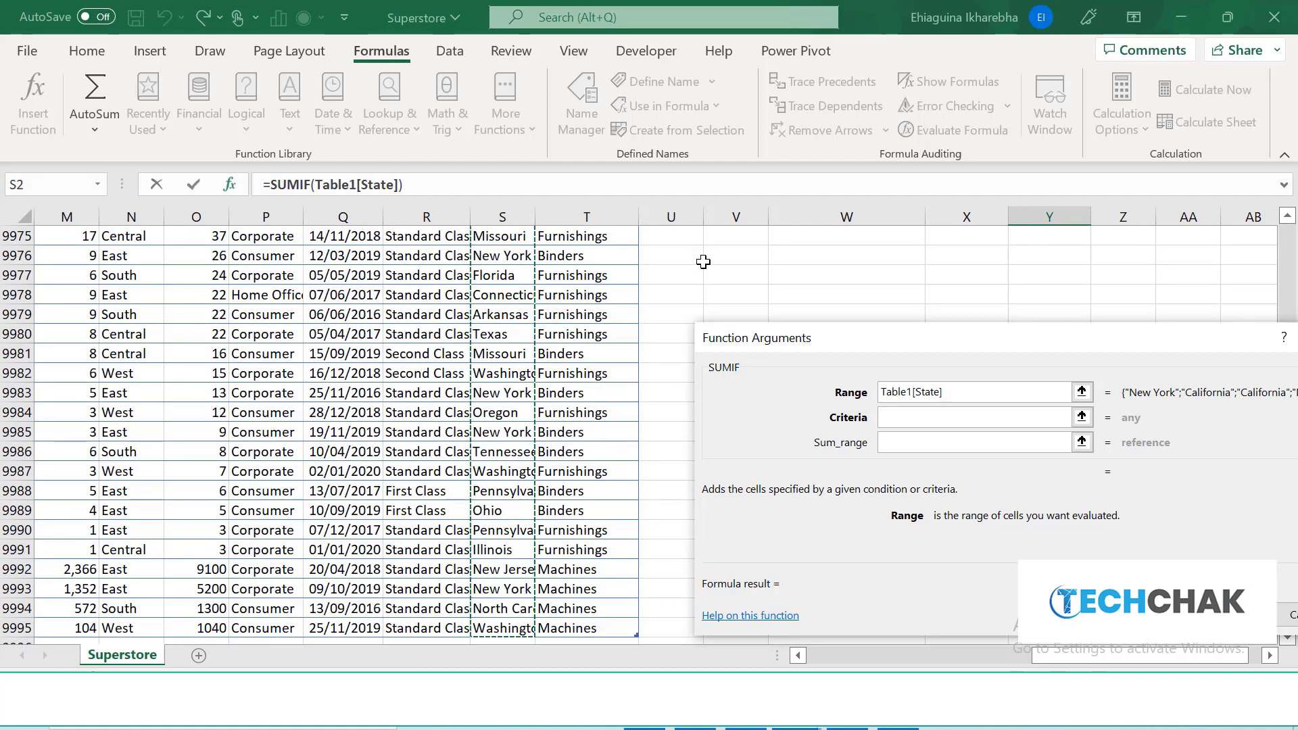
# Set New York's SUMIF criteria to cell S5 and its sum range to Table1[Profit], and complete the Total Profit formula in Y3.
pyautogui.click(909, 423)
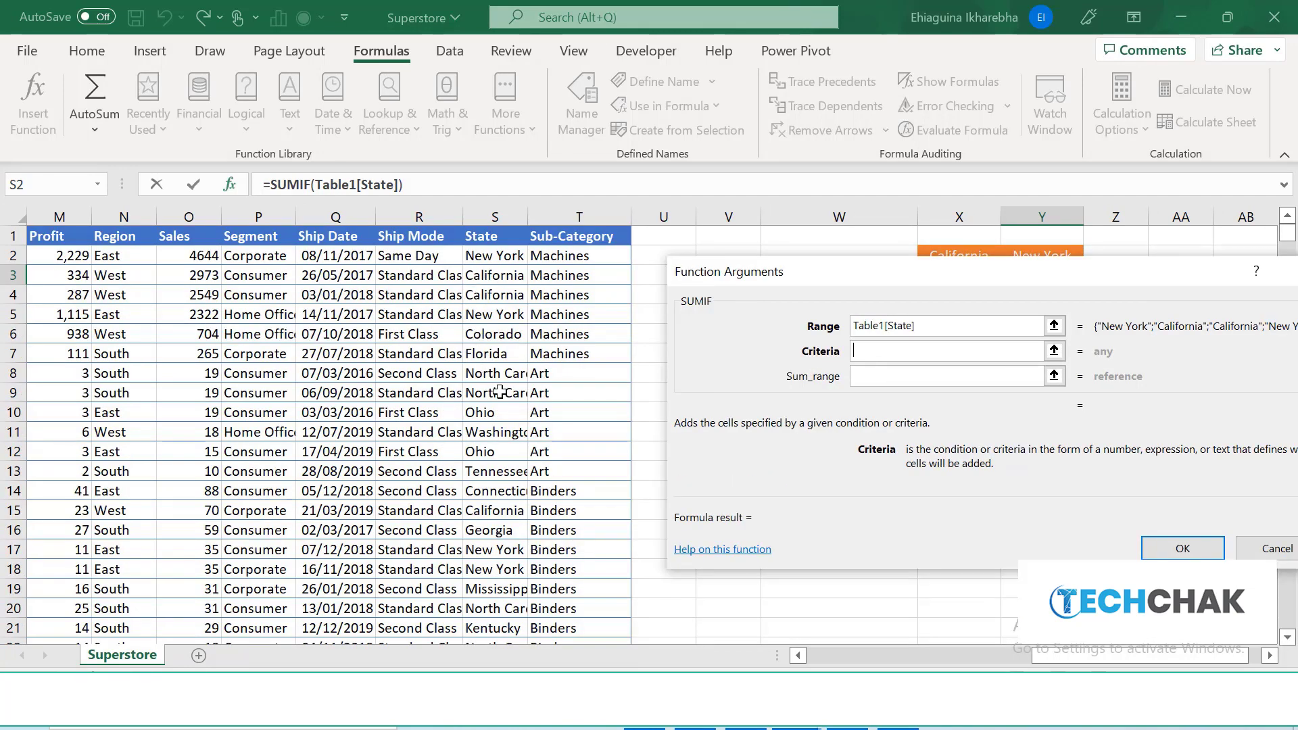
pyautogui.click(492, 318)
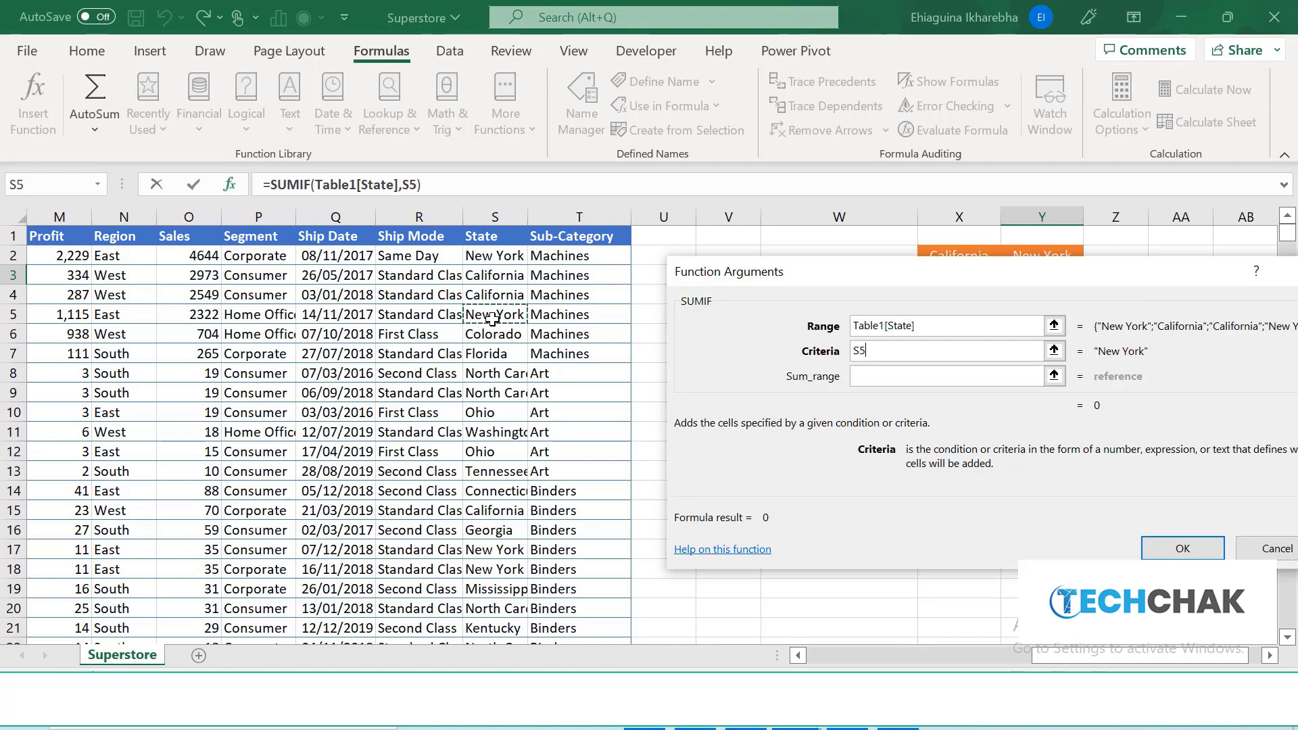
pyautogui.click(903, 381)
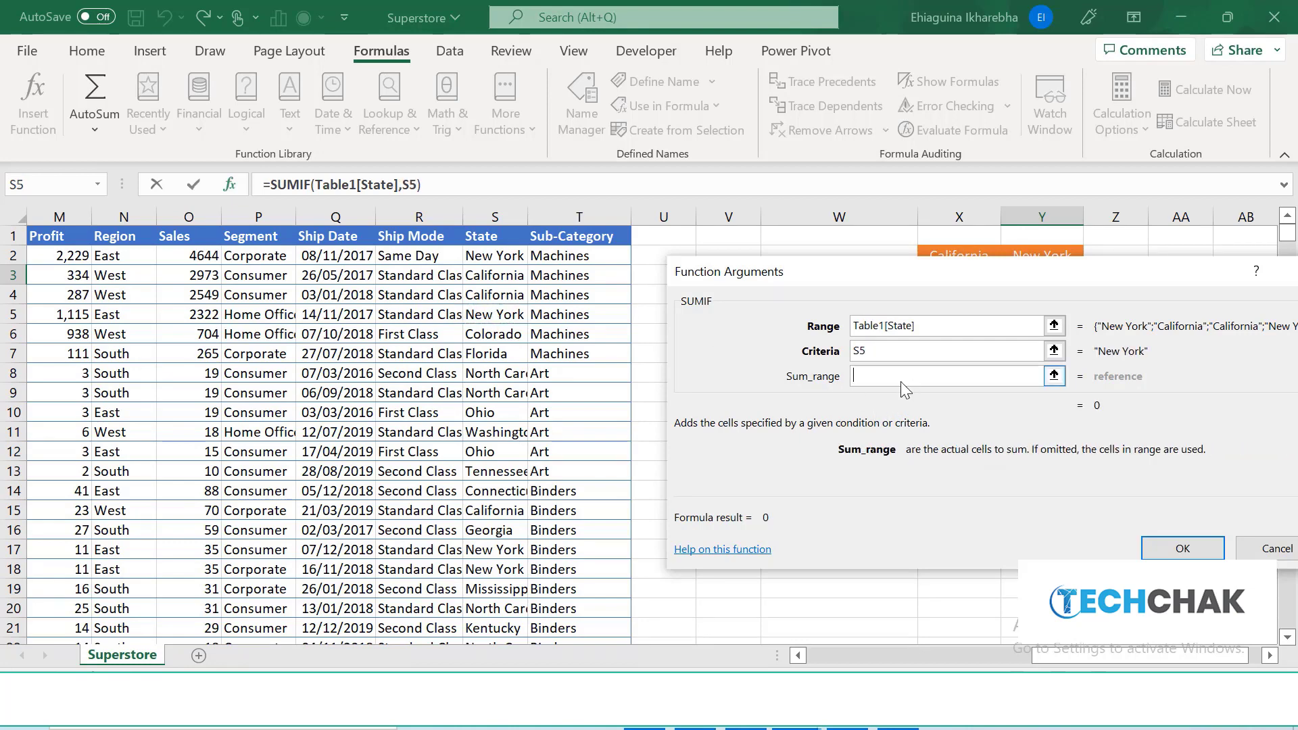
pyautogui.click(61, 253)
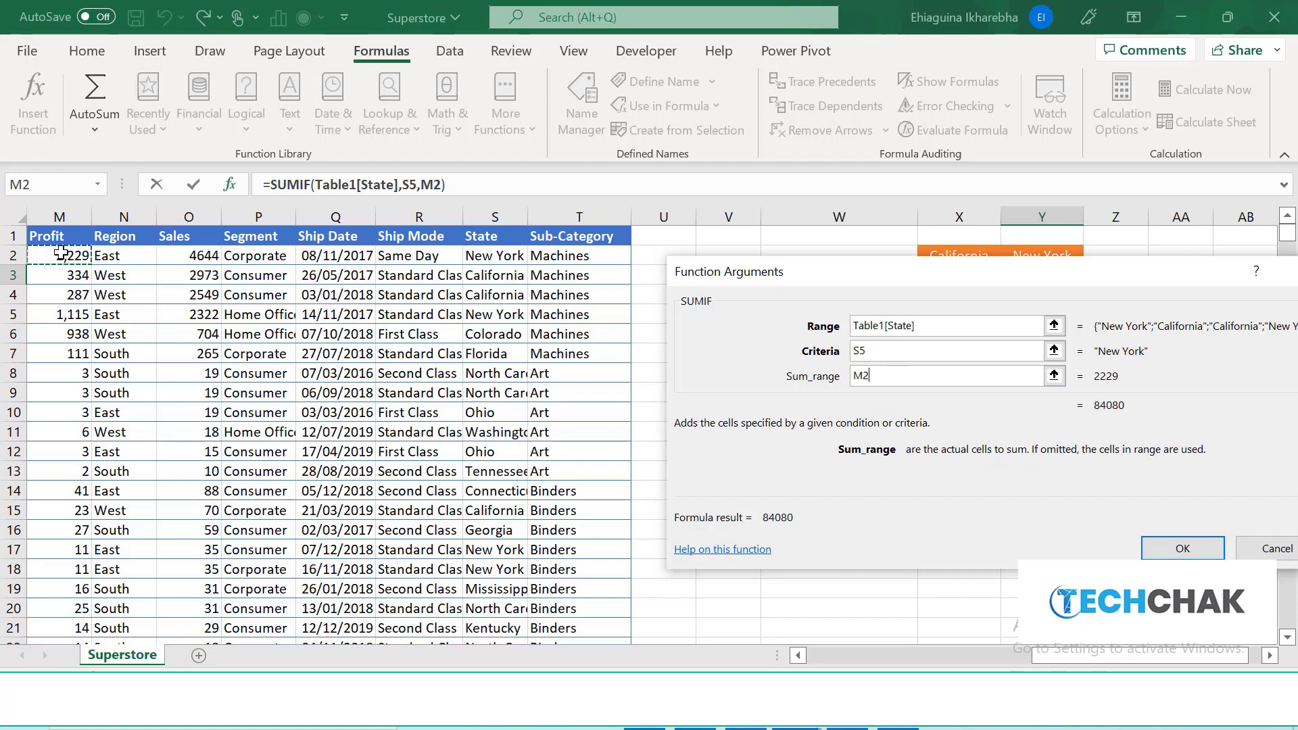
pyautogui.hotkey('ctrl', 'shift', 'Down')
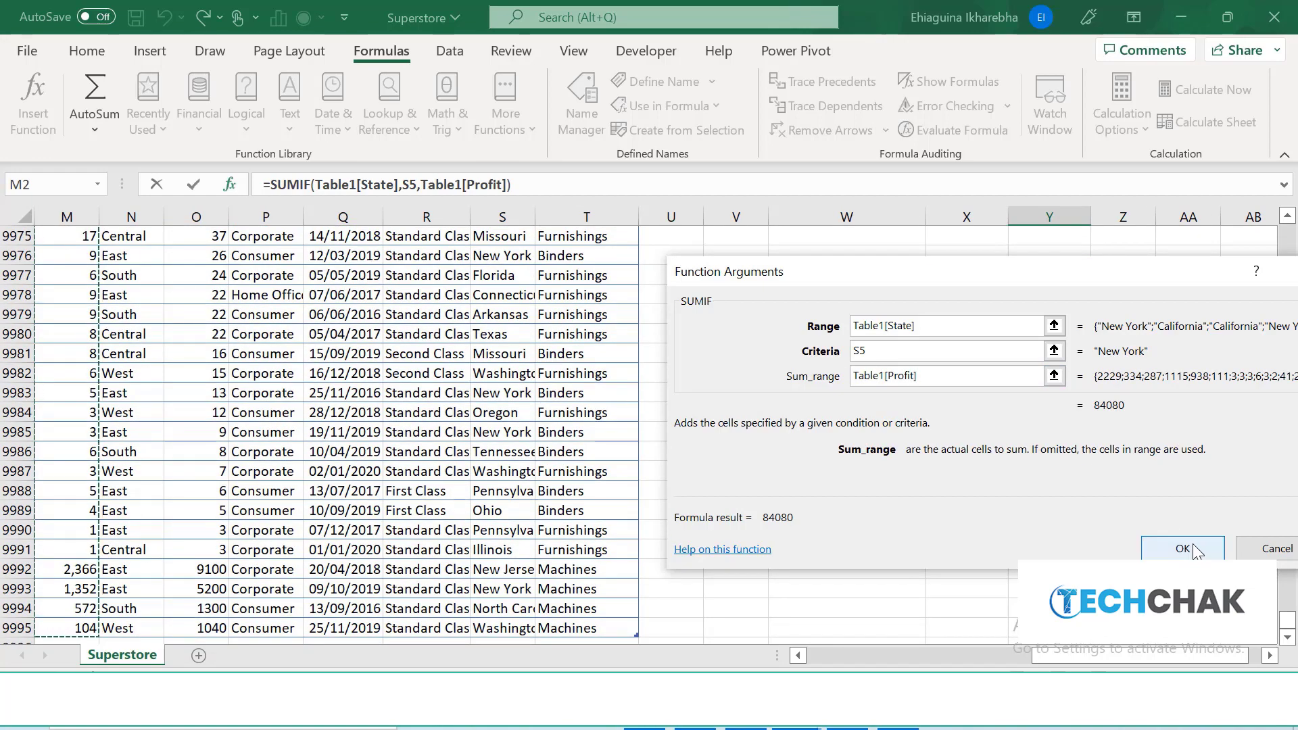
pyautogui.click(1183, 548)
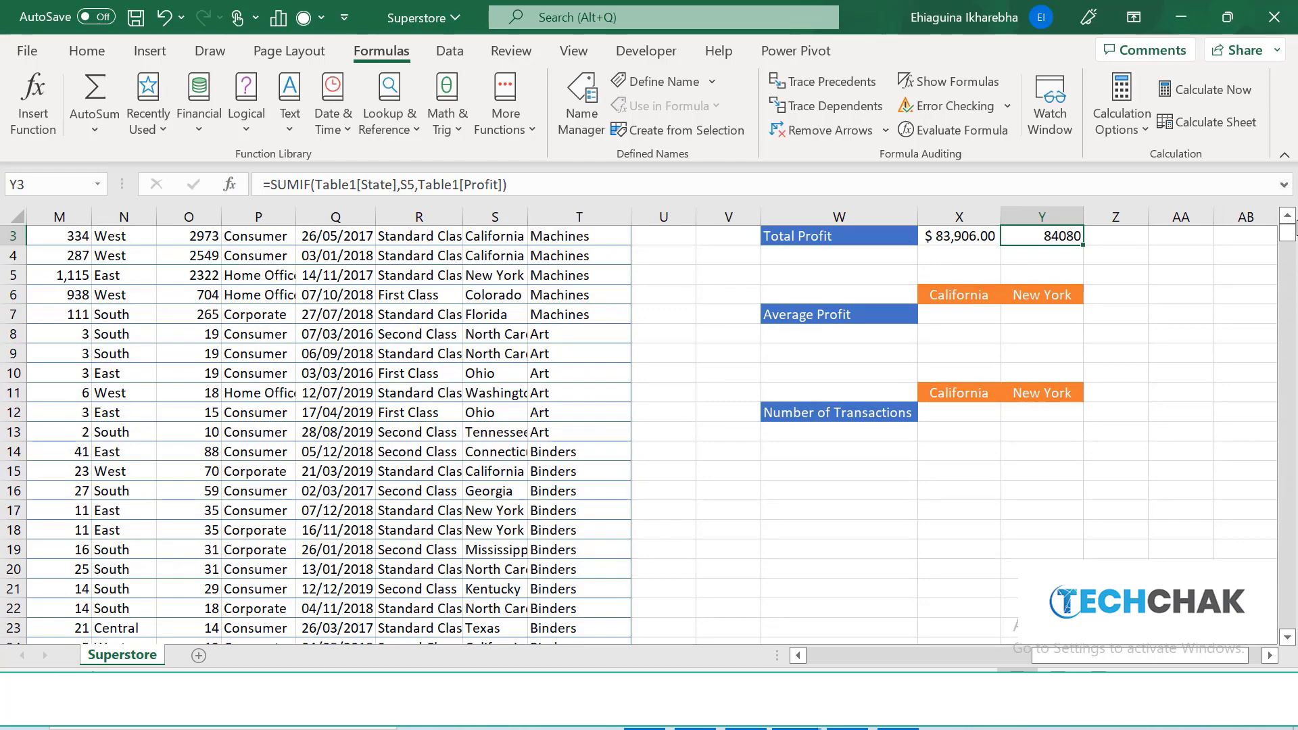
# Copy the accounting format of California's Total Profit in X3 onto New York's Total Profit in Y3 with Format Painter.
pyautogui.click(1289, 216)
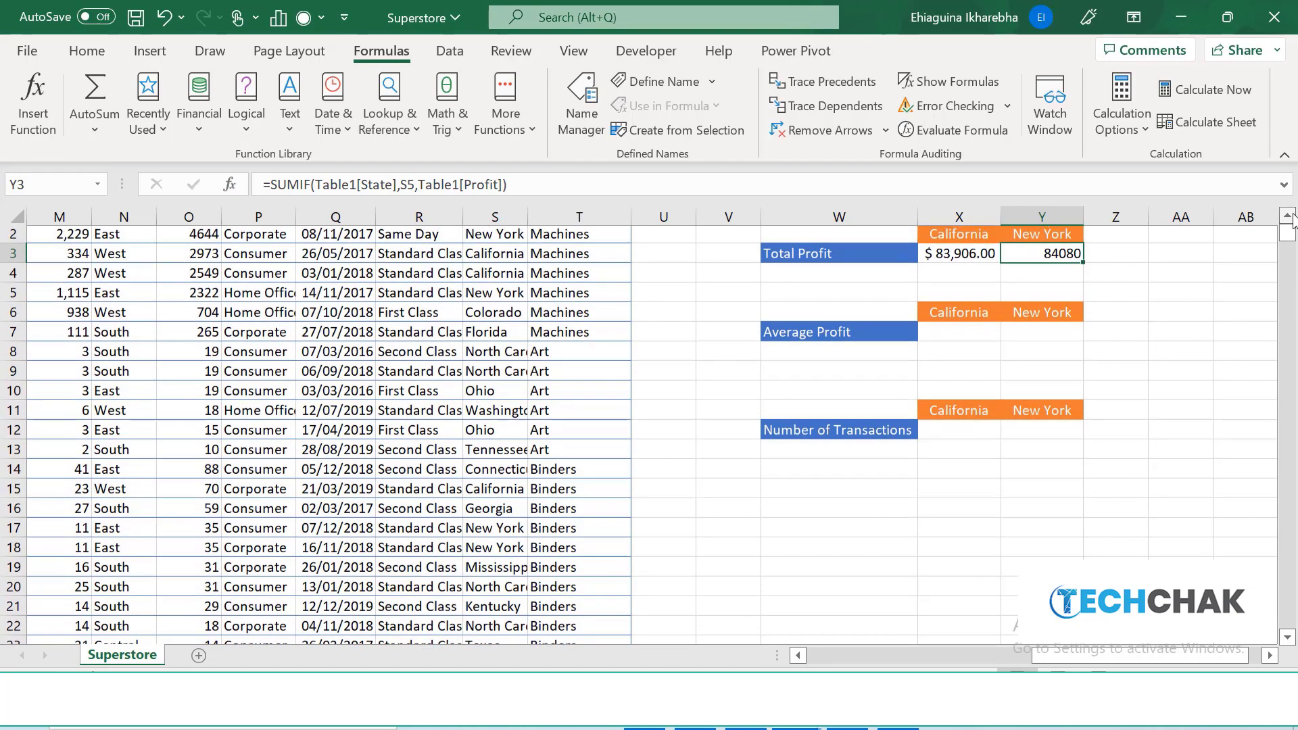
pyautogui.click(1289, 216)
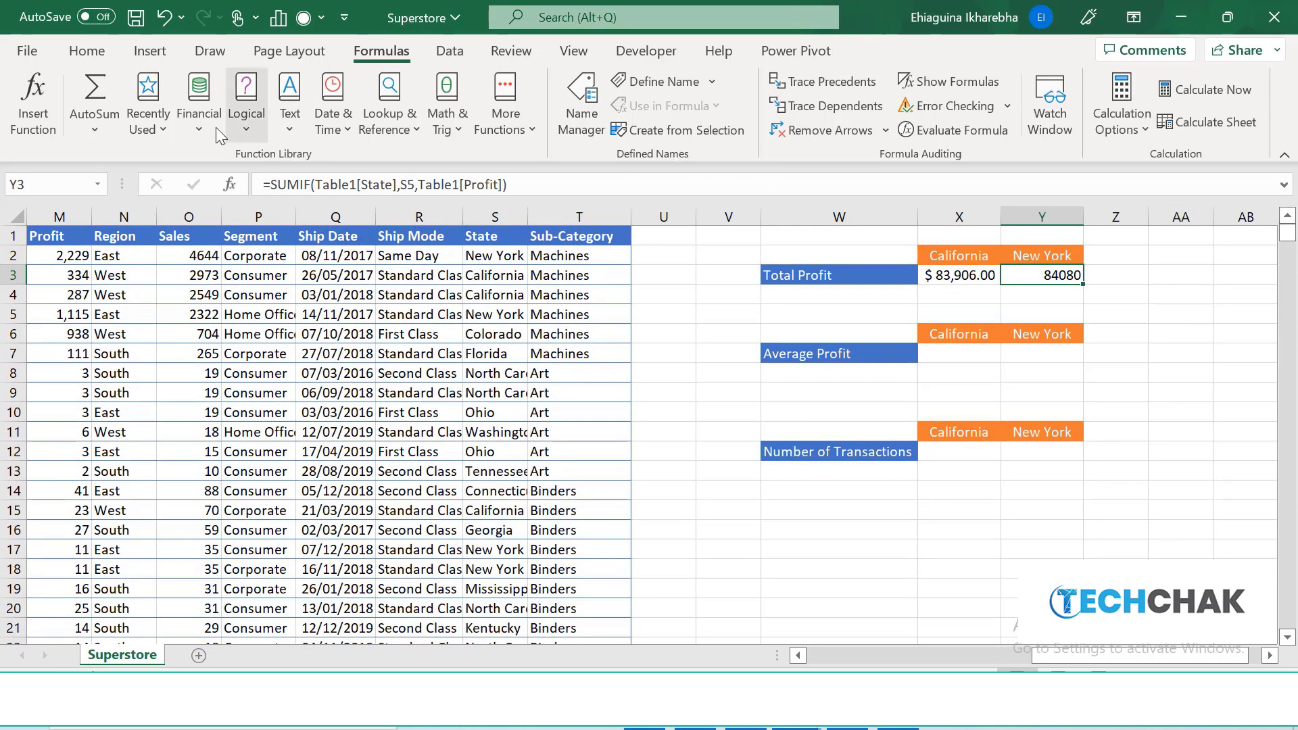
pyautogui.click(87, 54)
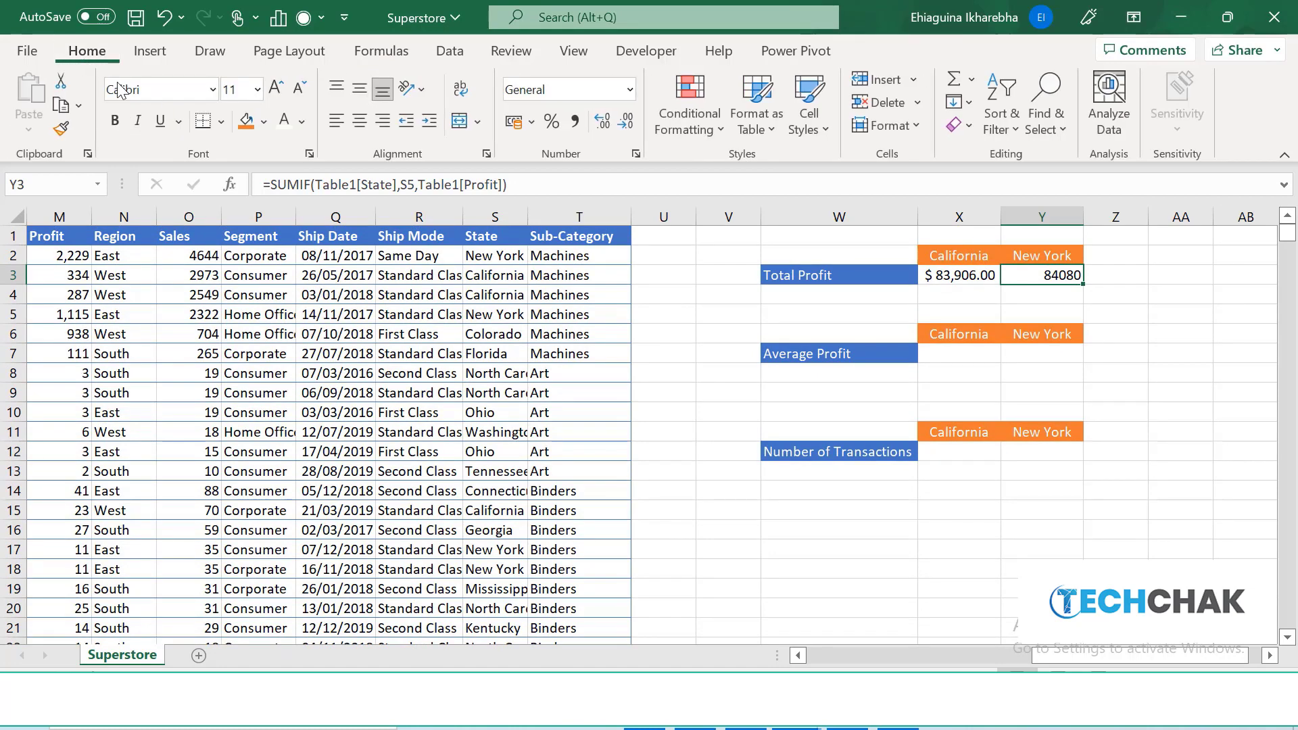
pyautogui.click(943, 279)
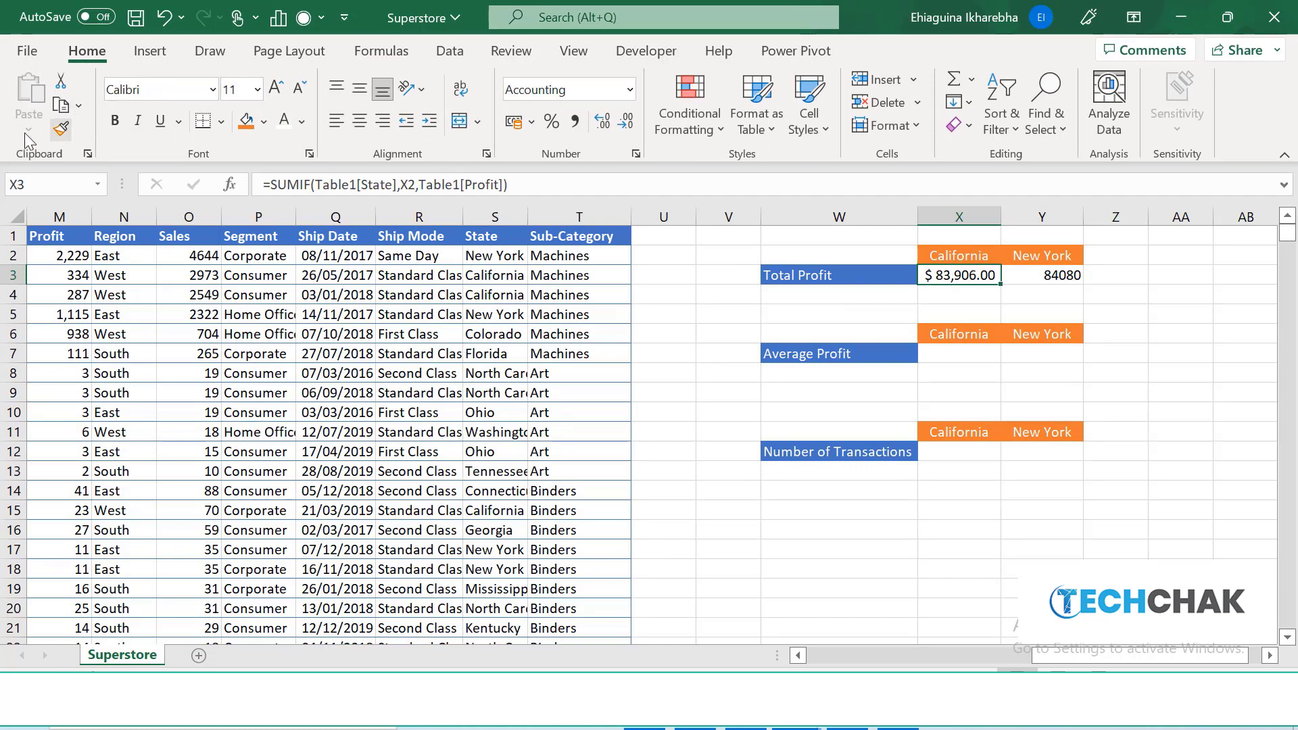
pyautogui.click(60, 130)
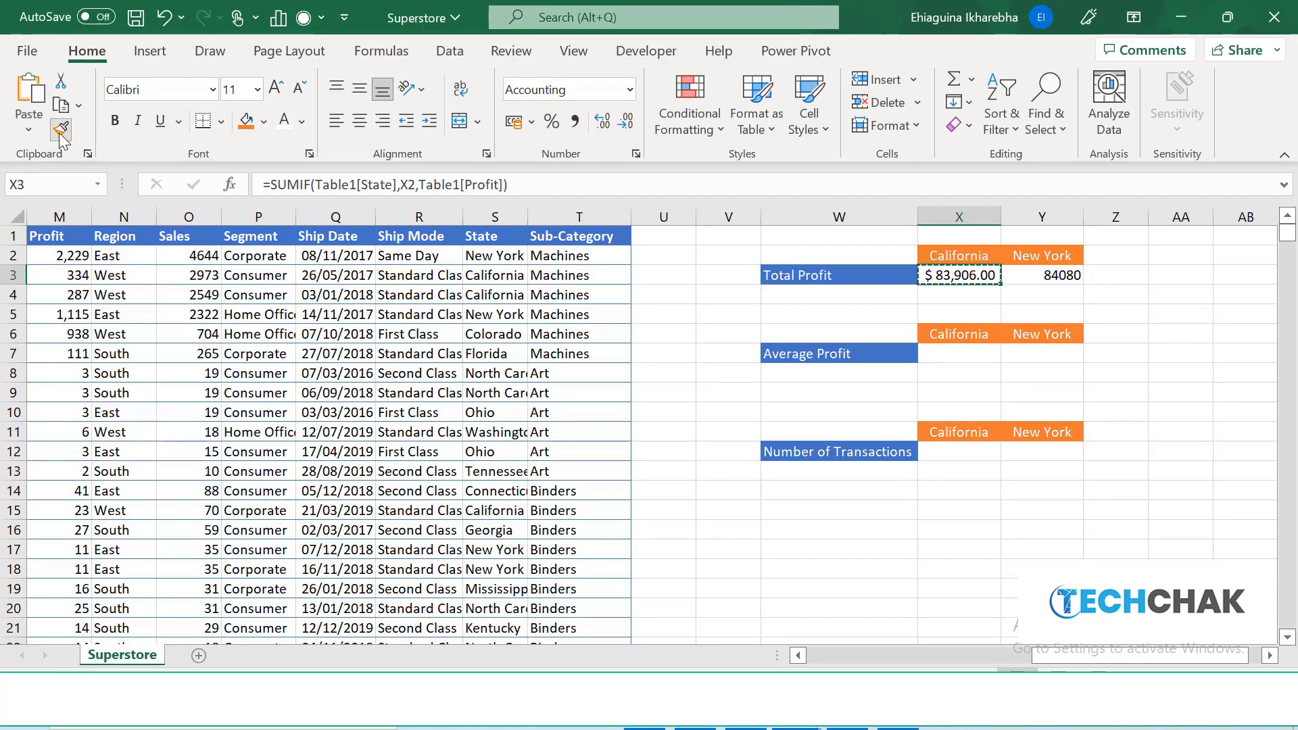
pyautogui.click(1038, 278)
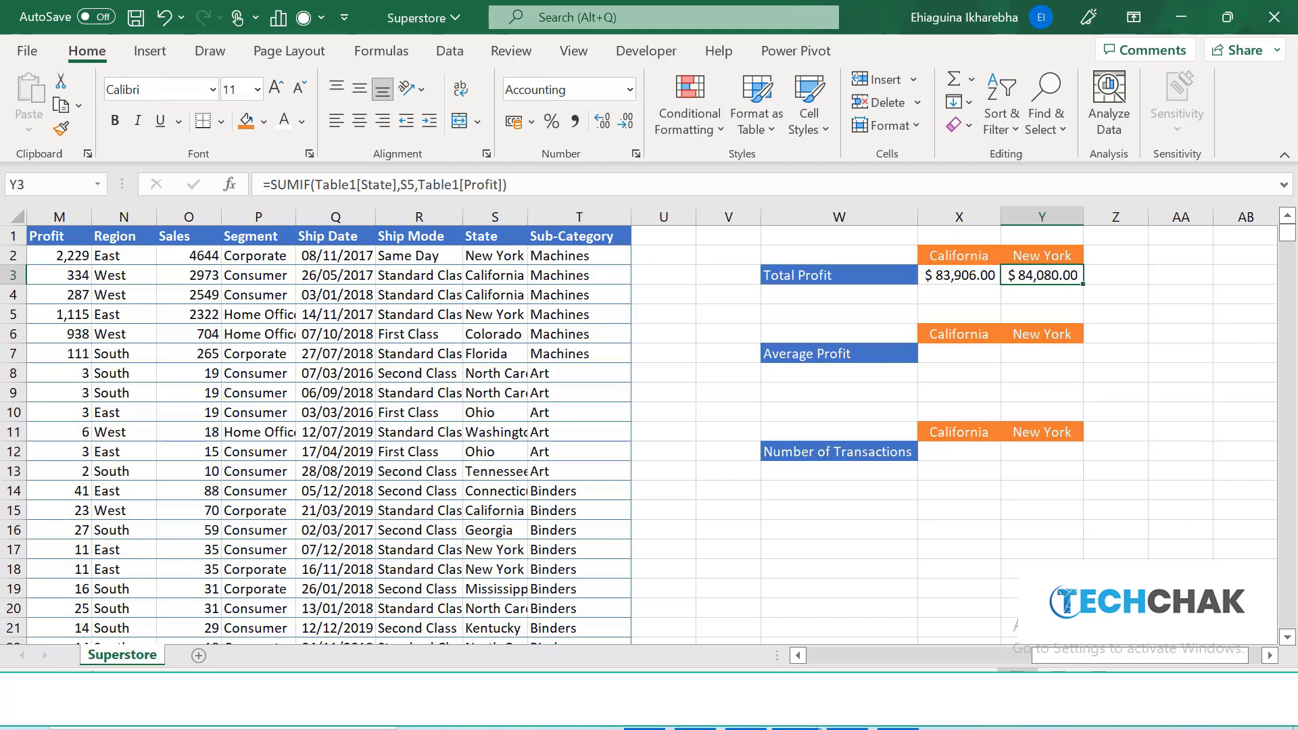
# Search the function library for averageif and insert an AVERAGEIF function into cell X7, California's Average Profit.
pyautogui.click(955, 348)
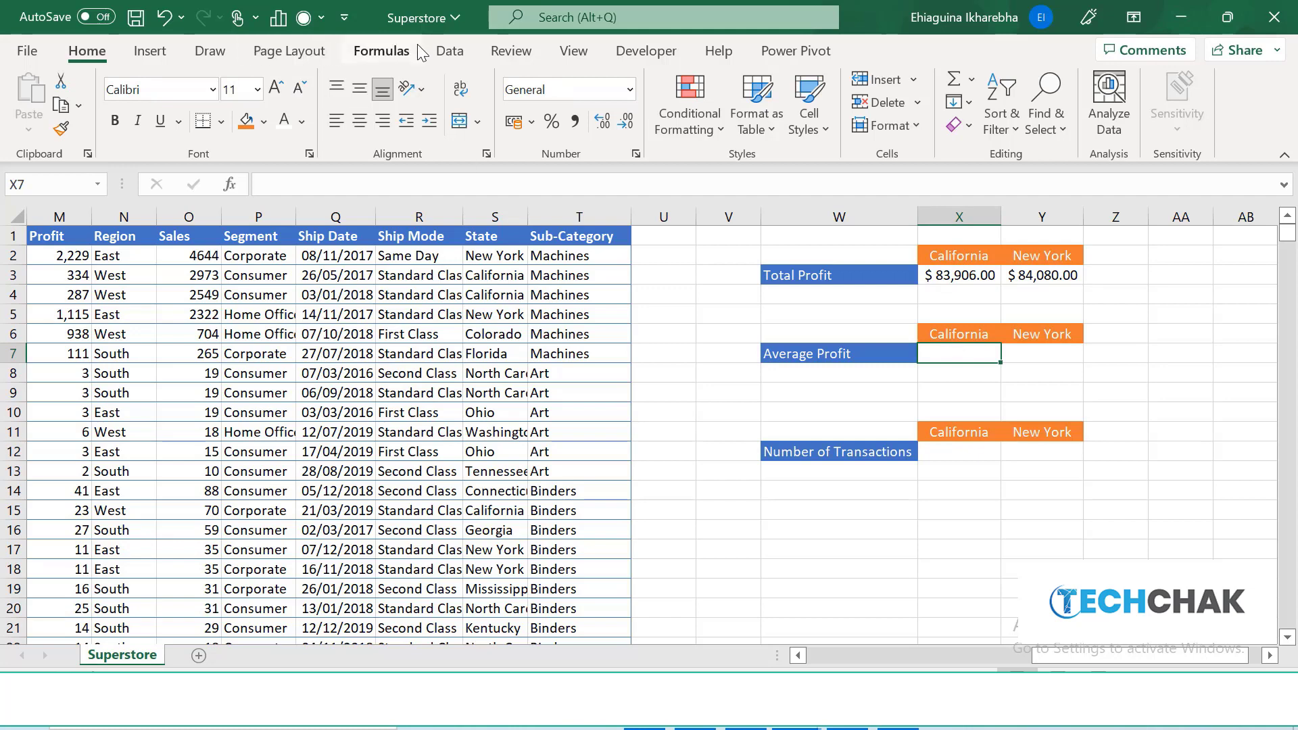
pyautogui.click(395, 53)
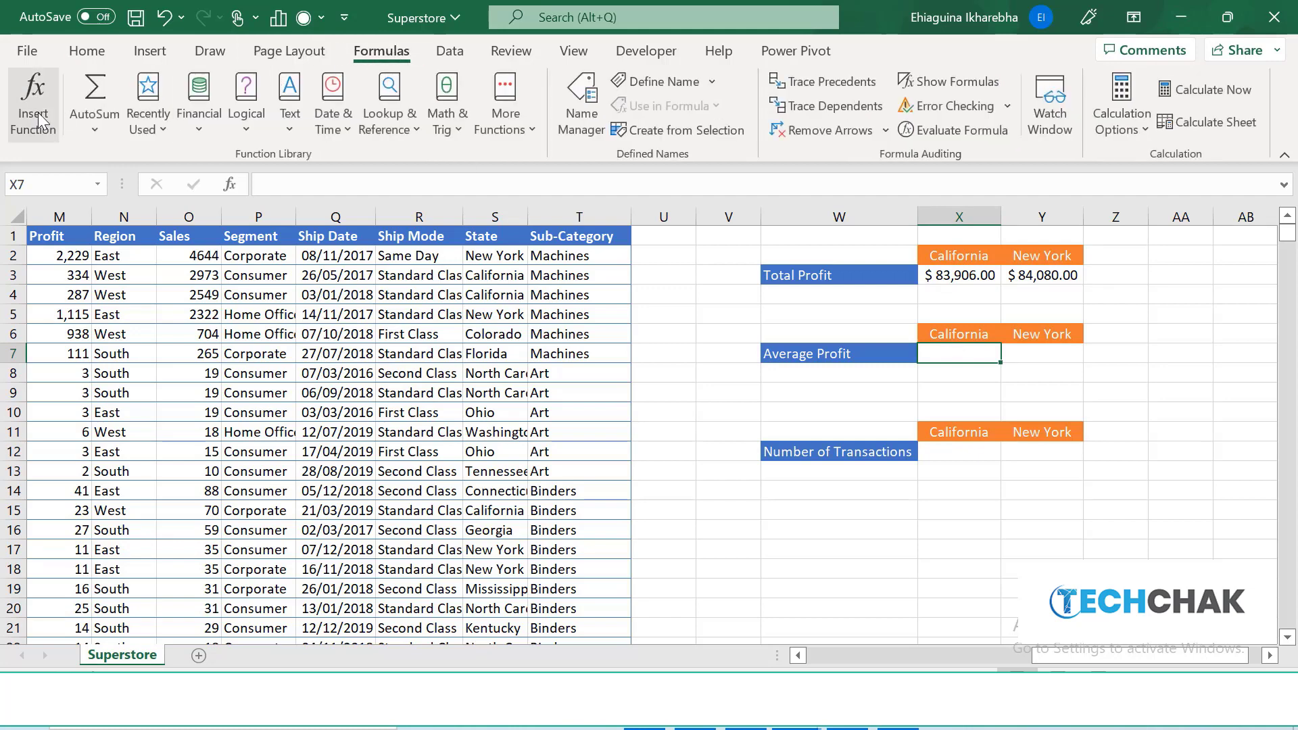
pyautogui.click(30, 108)
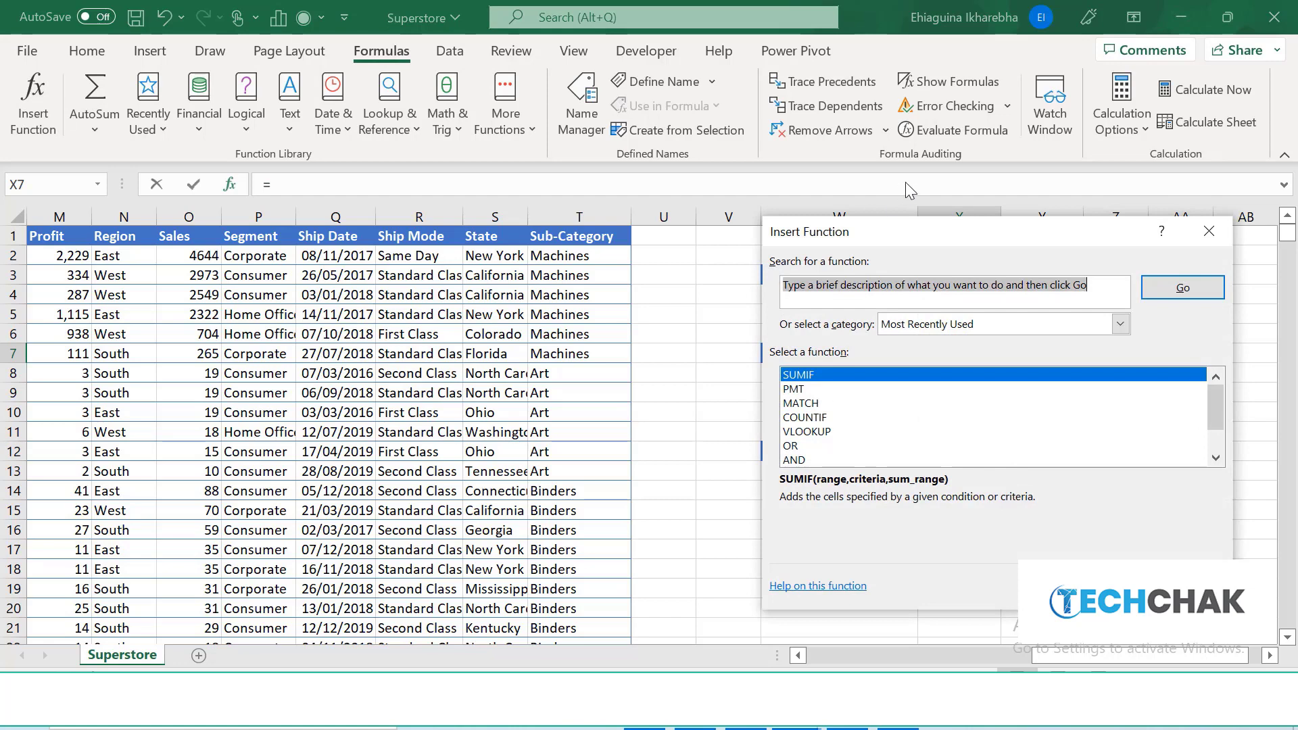
pyautogui.write('average')
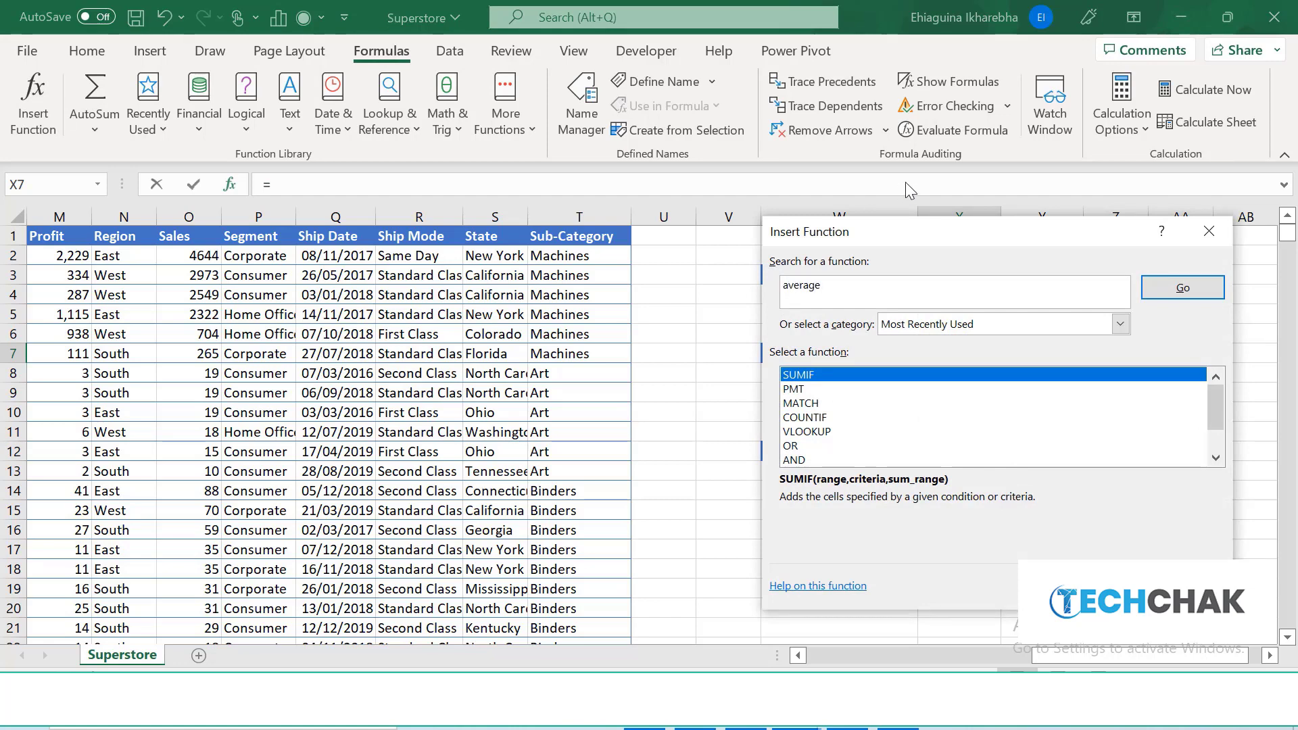
pyautogui.write('if')
pyautogui.click(1180, 289)
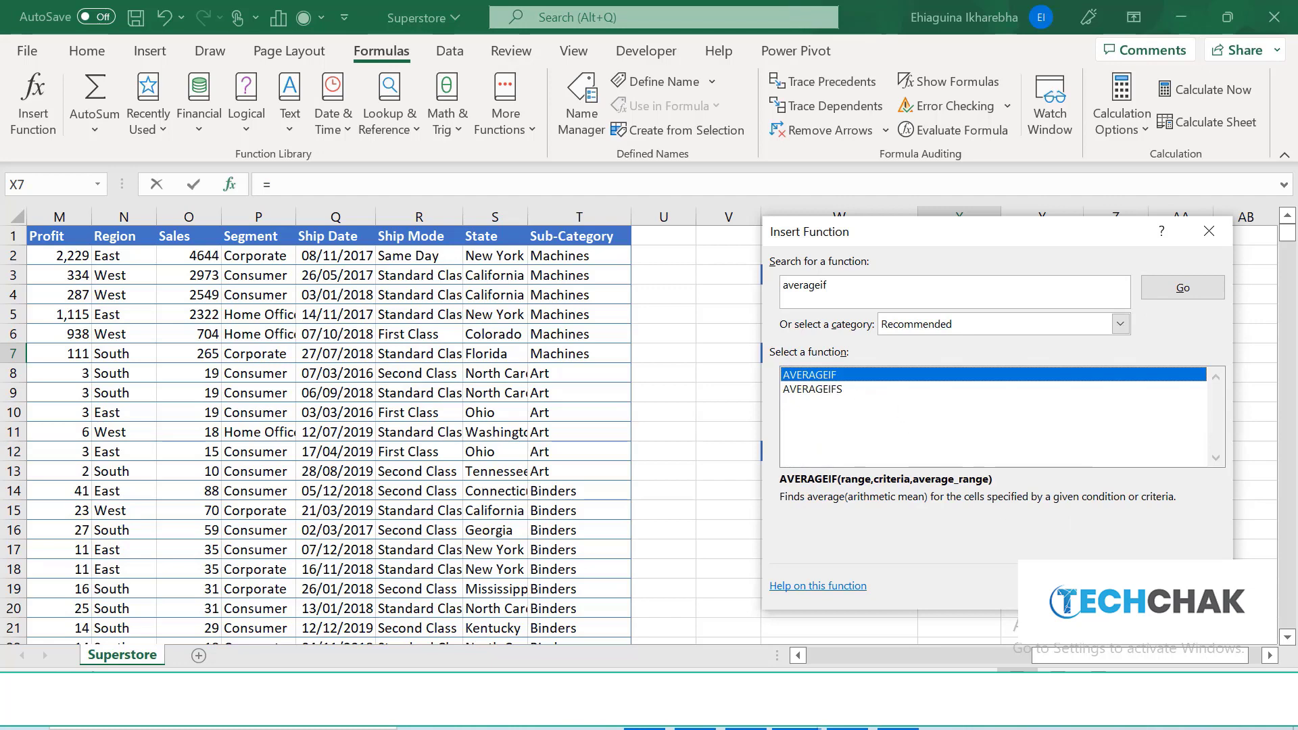
pyautogui.press('Return')
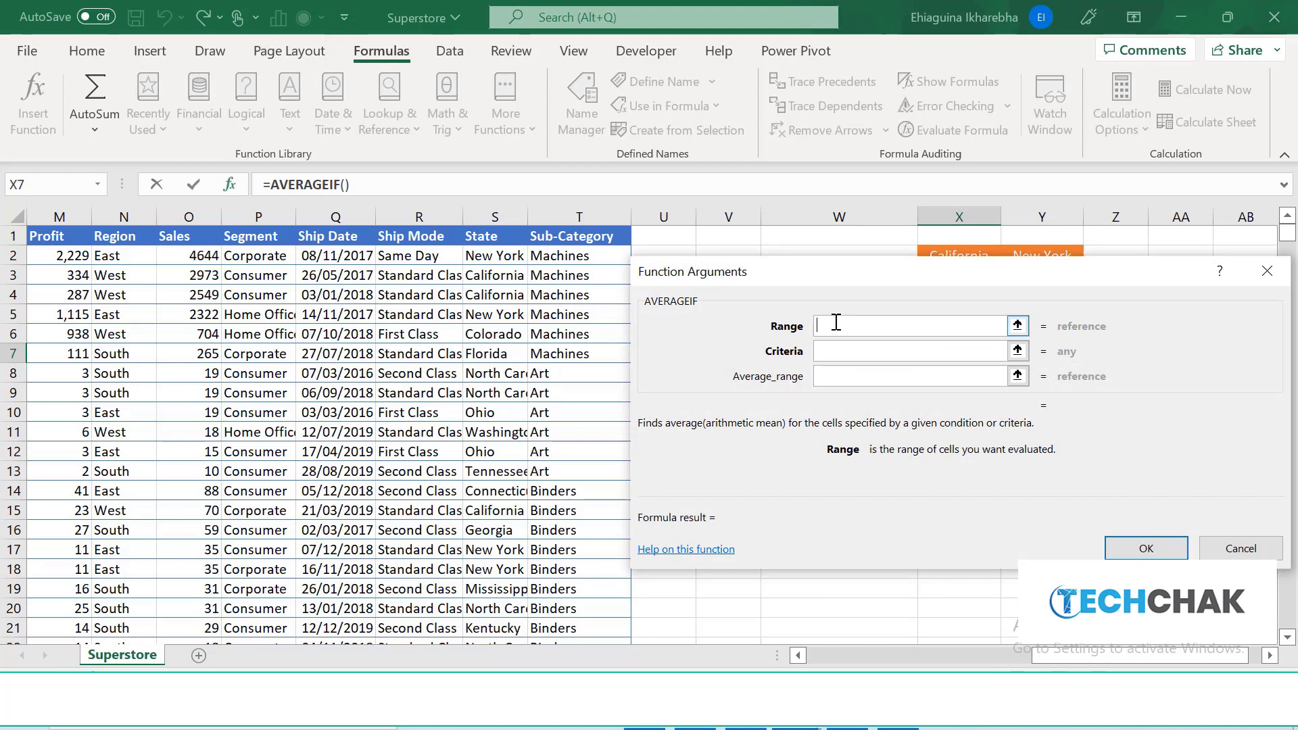
# Set the AVERAGEIF range to the whole State column, Table1[State], and its criteria to the California entry in cell S4.
pyautogui.click(486, 253)
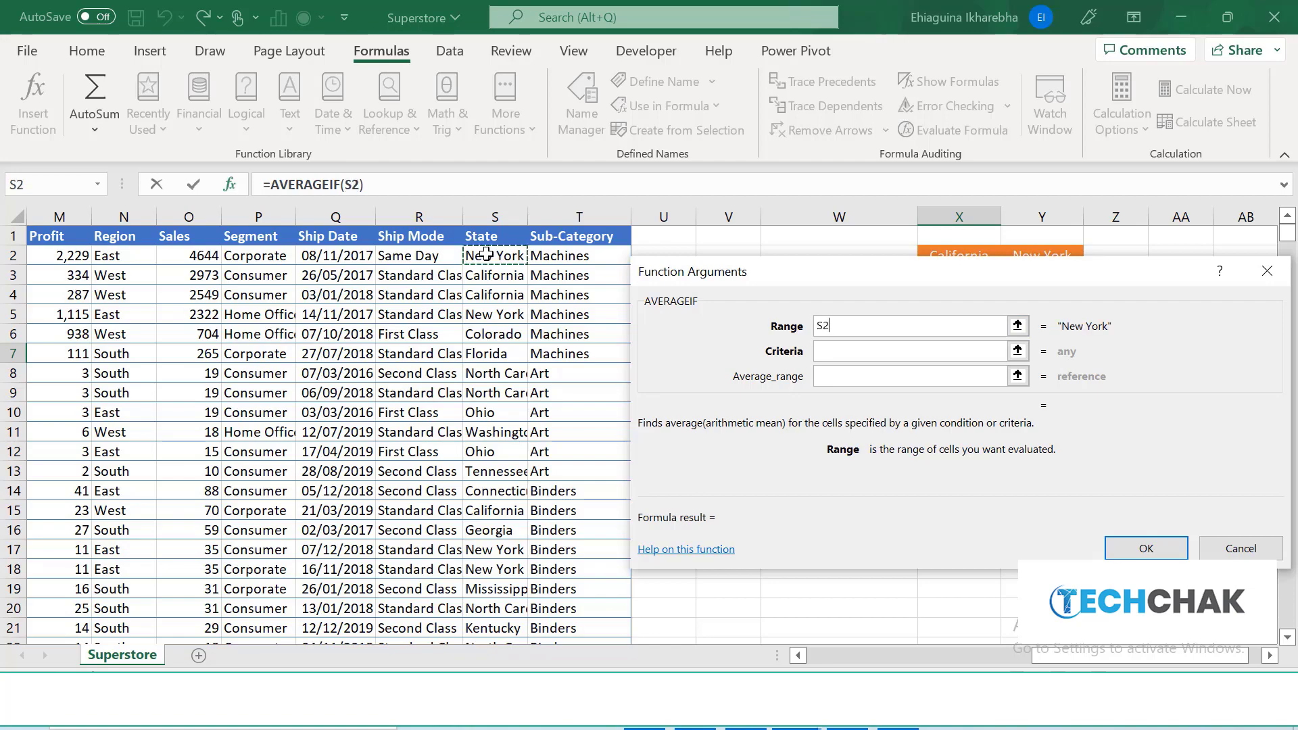
pyautogui.hotkey('ctrl', 'shift', 'Down')
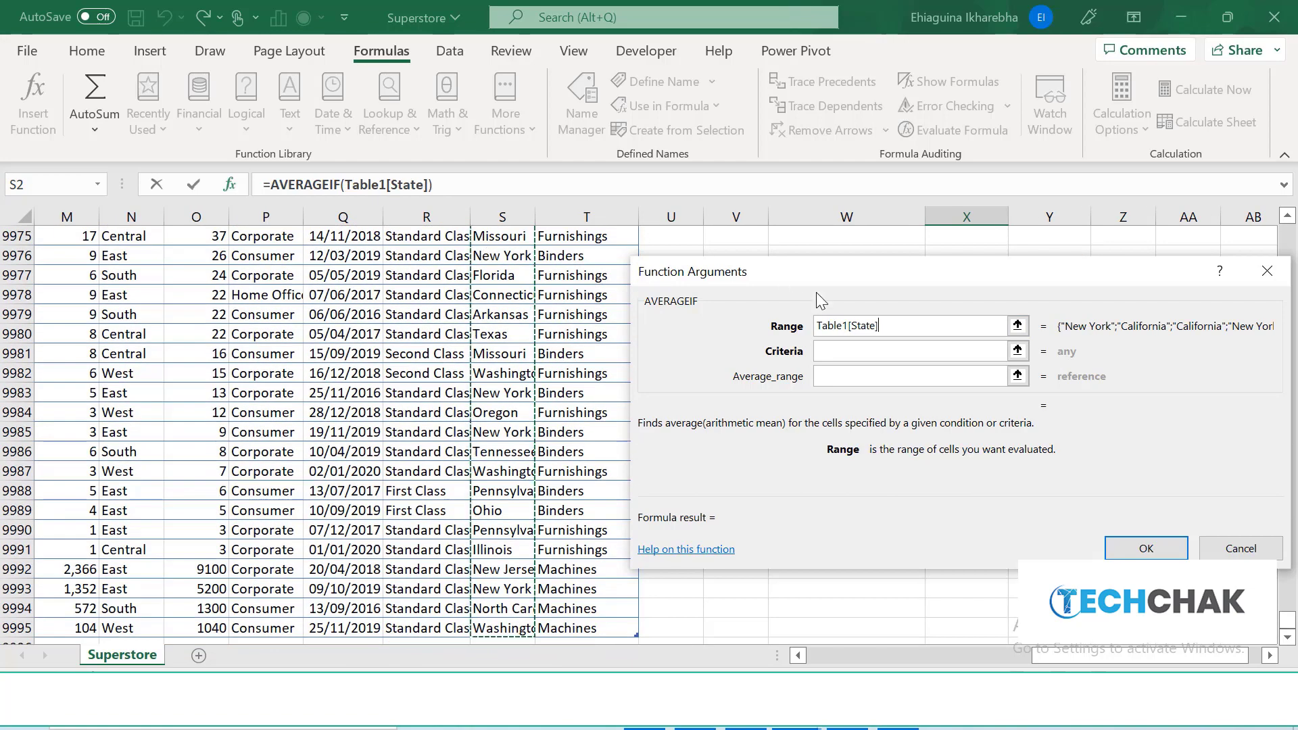
pyautogui.click(861, 349)
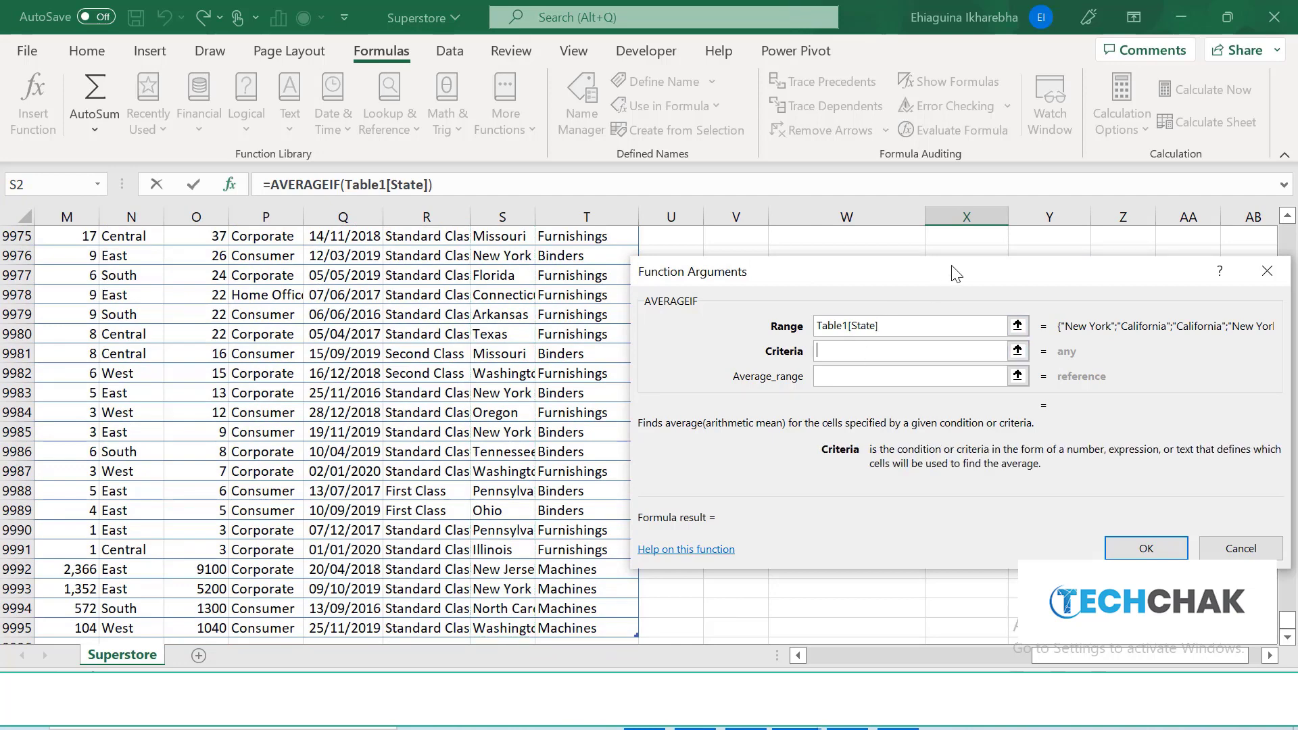
pyautogui.moveTo(955, 274); pyautogui.dragTo(730, 252)
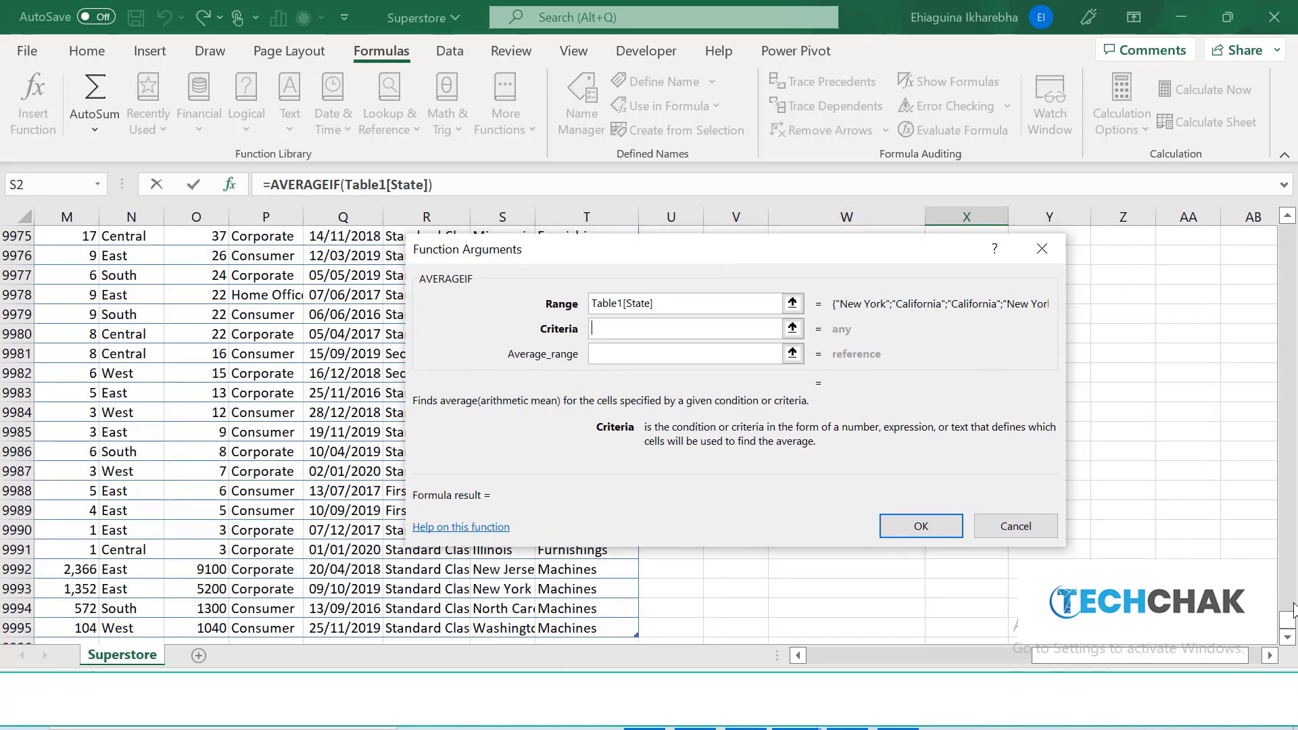
pyautogui.moveTo(1286, 619); pyautogui.dragTo(1287, 233)
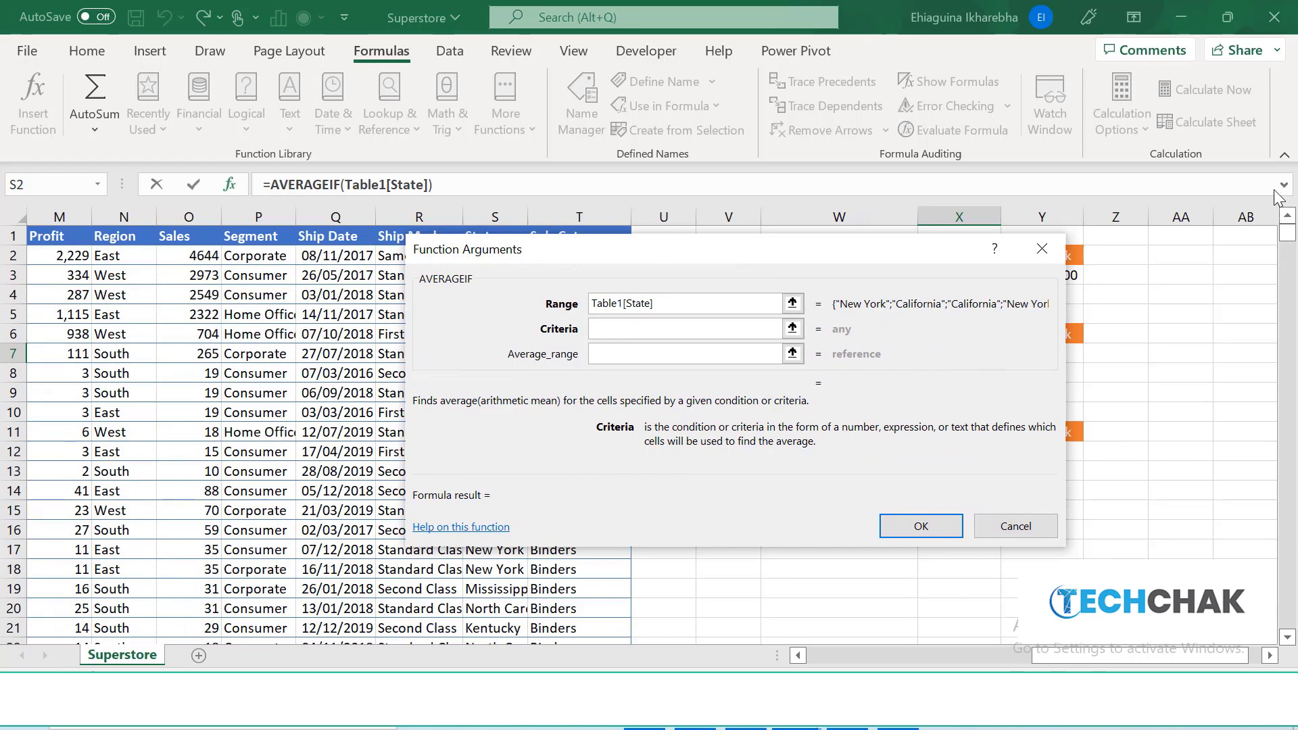
pyautogui.moveTo(760, 264); pyautogui.dragTo(990, 247)
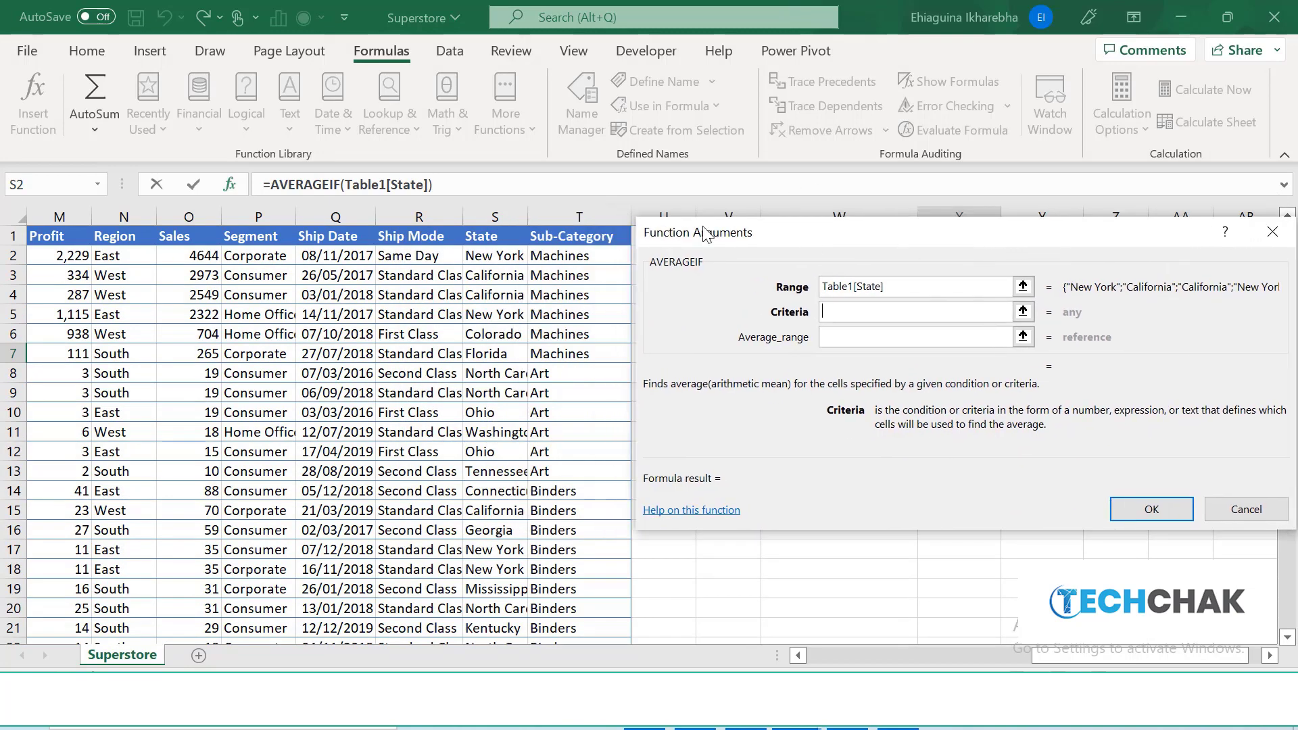
pyautogui.click(495, 294)
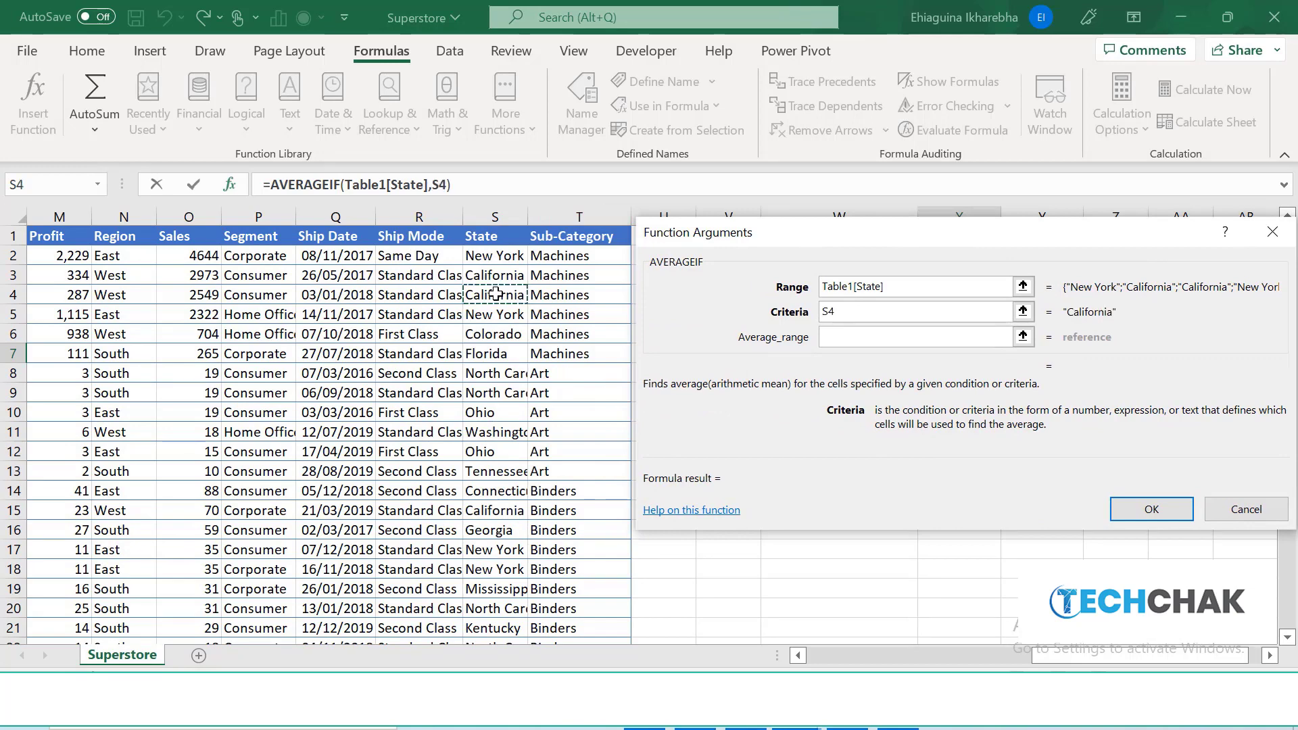
# Set the average range to the whole Profit column, Table1[Profit], and complete California's Average Profit formula.
pyautogui.click(849, 337)
pyautogui.click(54, 257)
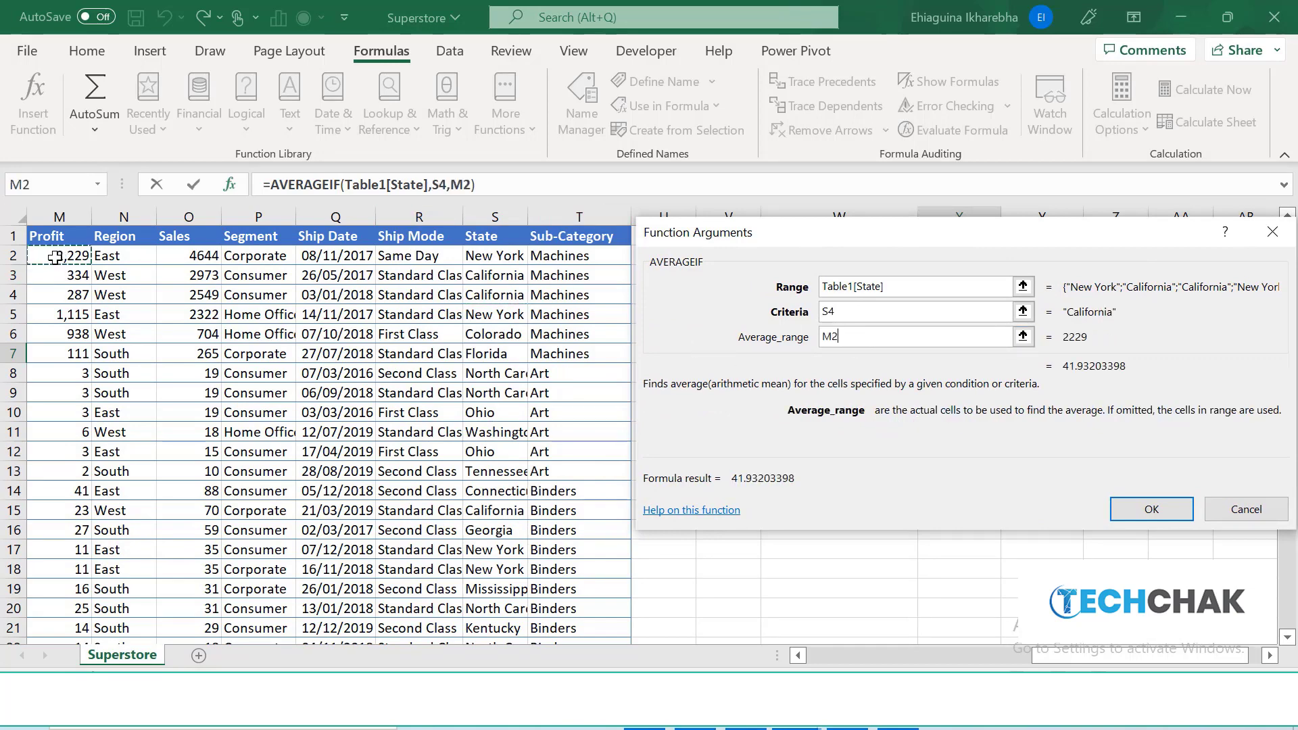
pyautogui.hotkey('ctrl', 'shift', 'Down')
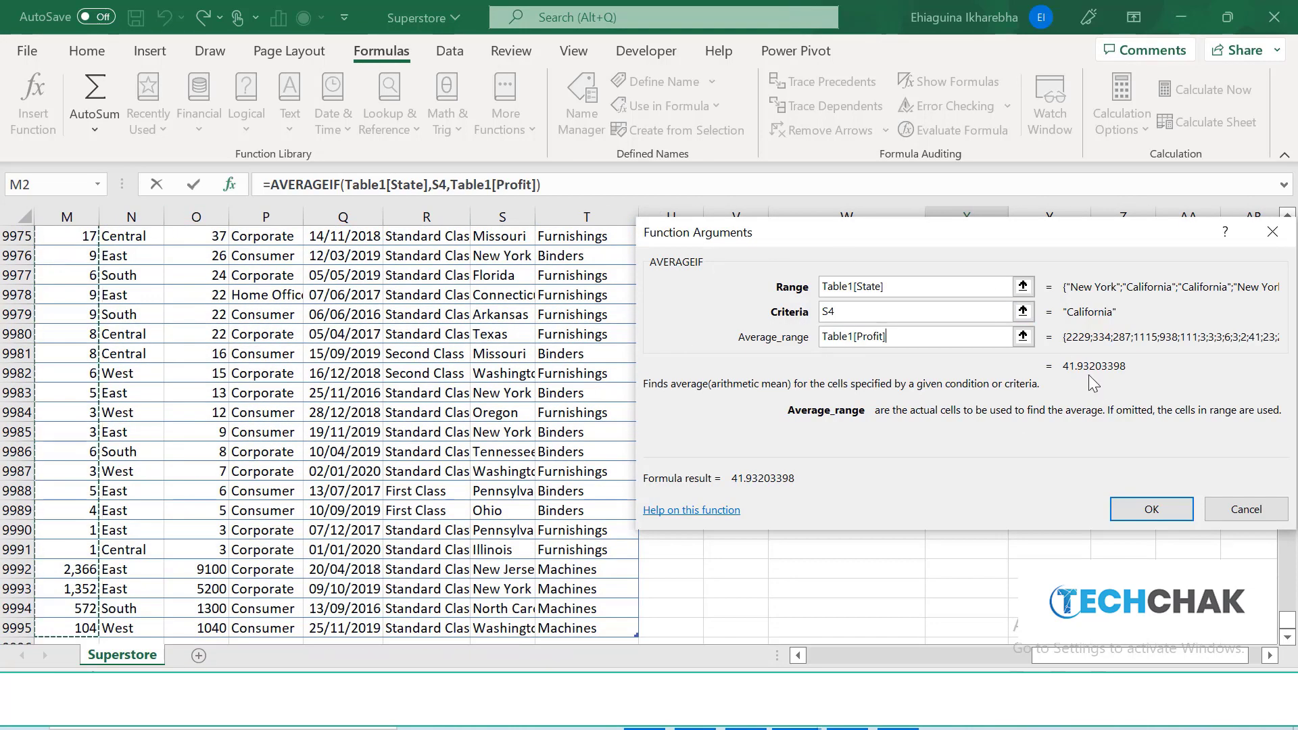
pyautogui.click(1162, 508)
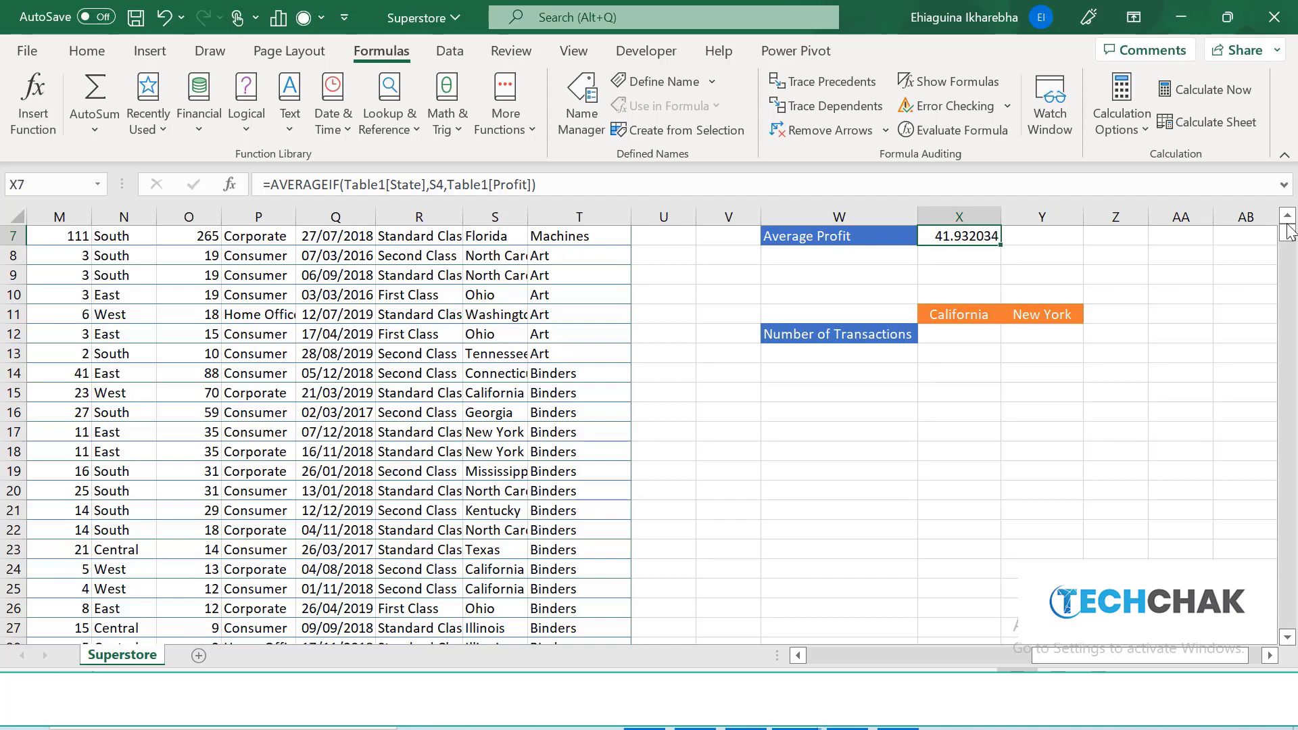
# Format California's Average Profit in cell X7 as accounting with $ English (United States).
pyautogui.moveTo(1288, 235); pyautogui.dragTo(1289, 223)
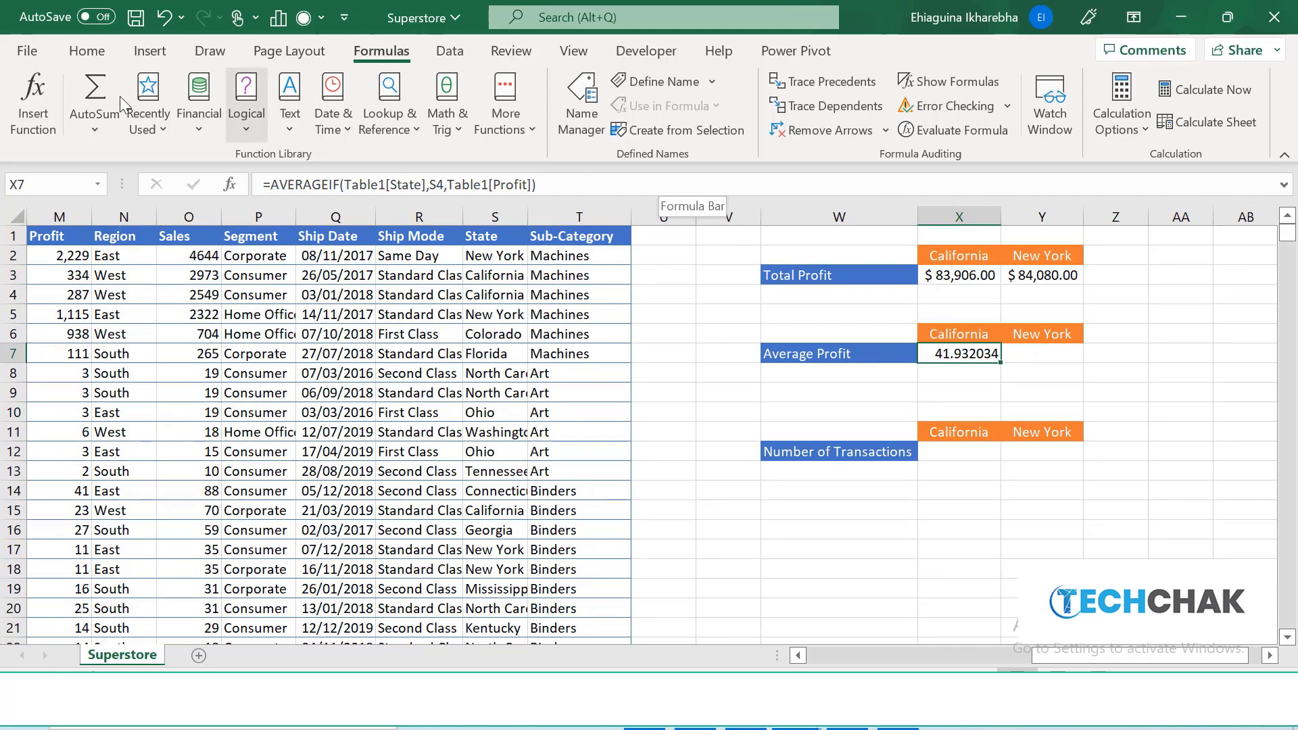
pyautogui.click(84, 53)
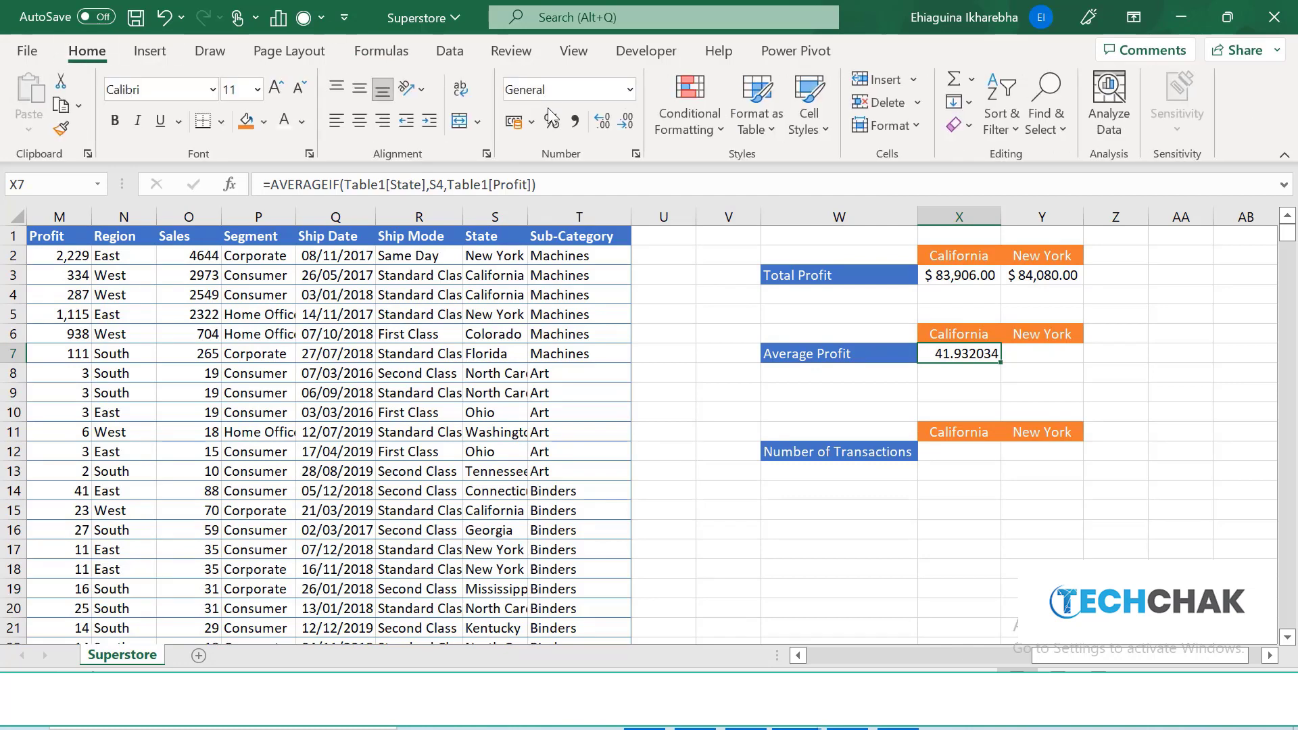
pyautogui.click(531, 122)
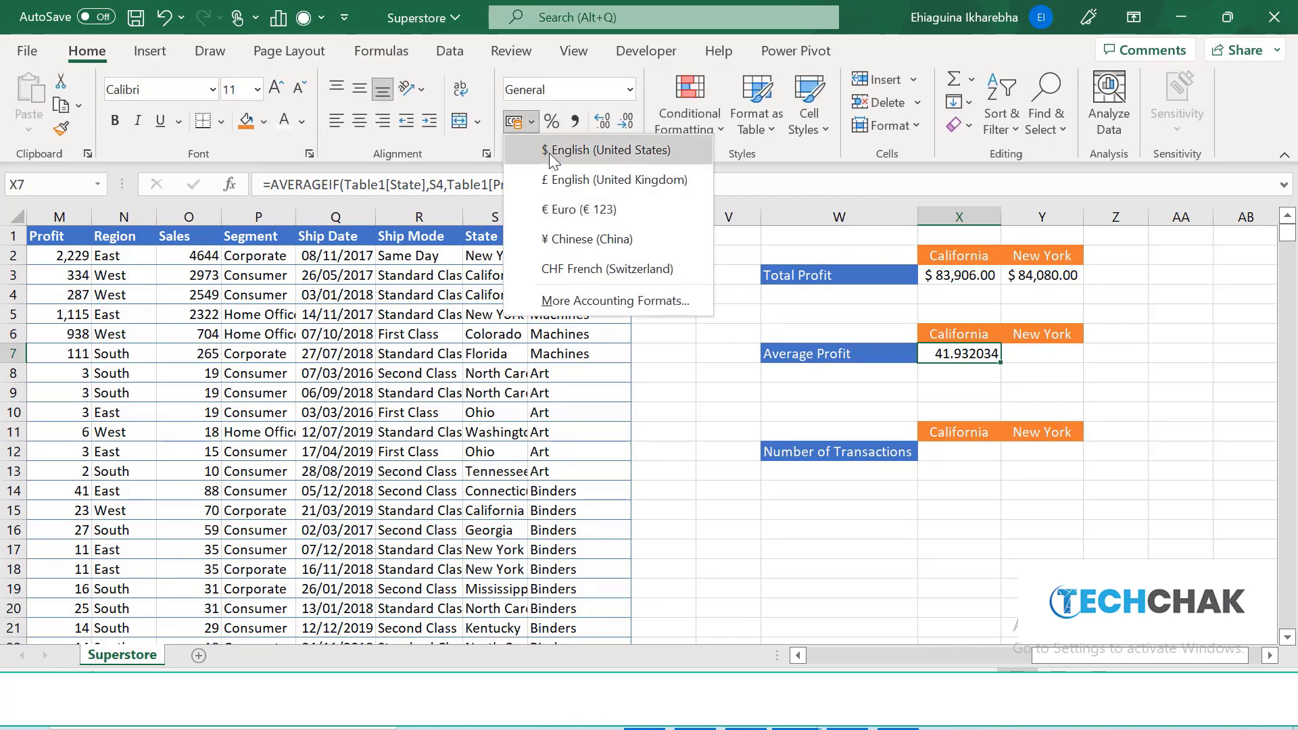
pyautogui.click(549, 152)
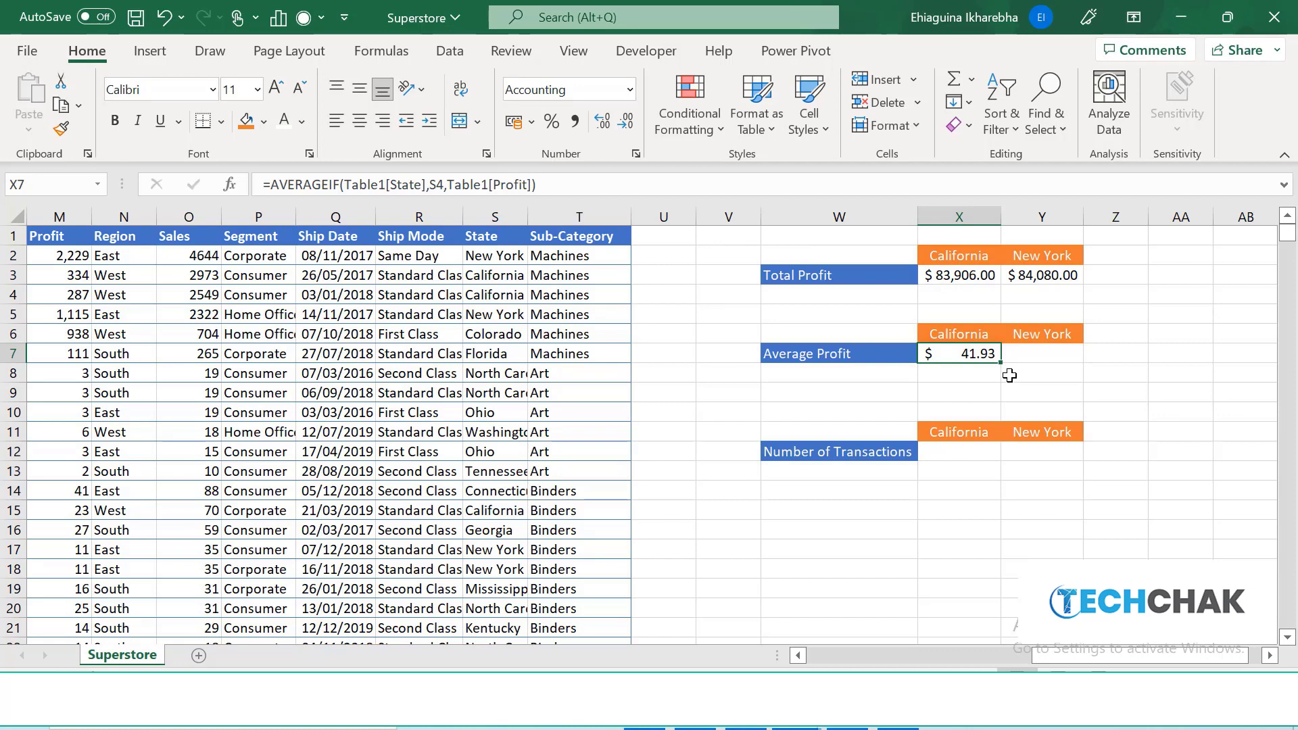
# Search the function library for averageif and insert an AVERAGEIF function into cell Y7, New York's Average Profit.
pyautogui.click(1055, 353)
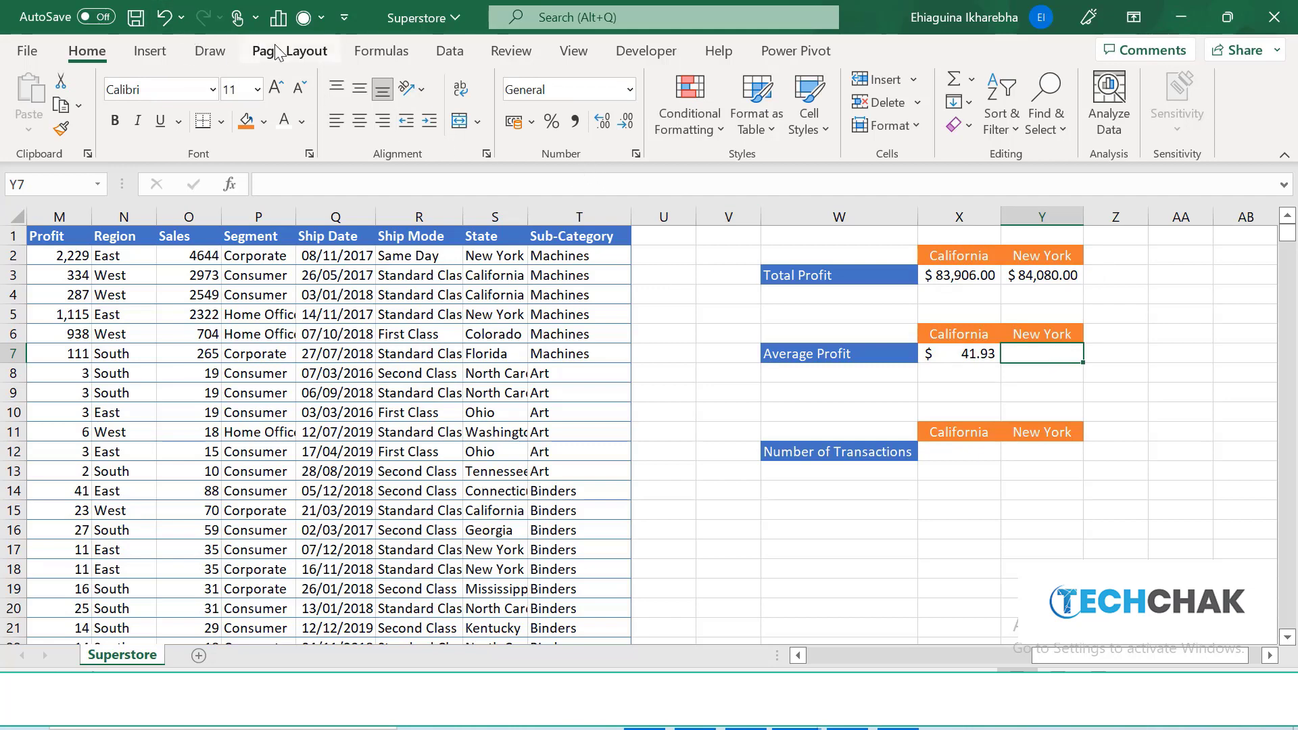
pyautogui.click(230, 184)
pyautogui.write('avera')
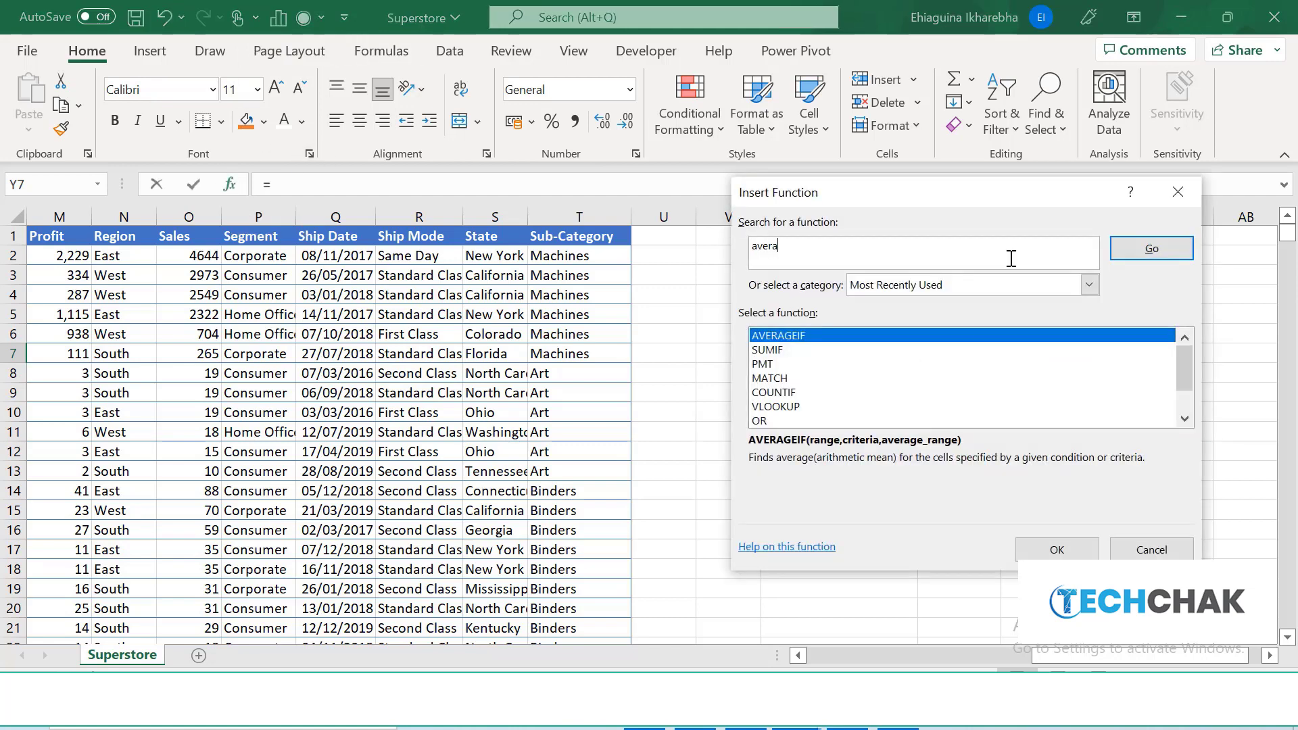
pyautogui.write('geif')
pyautogui.click(1128, 258)
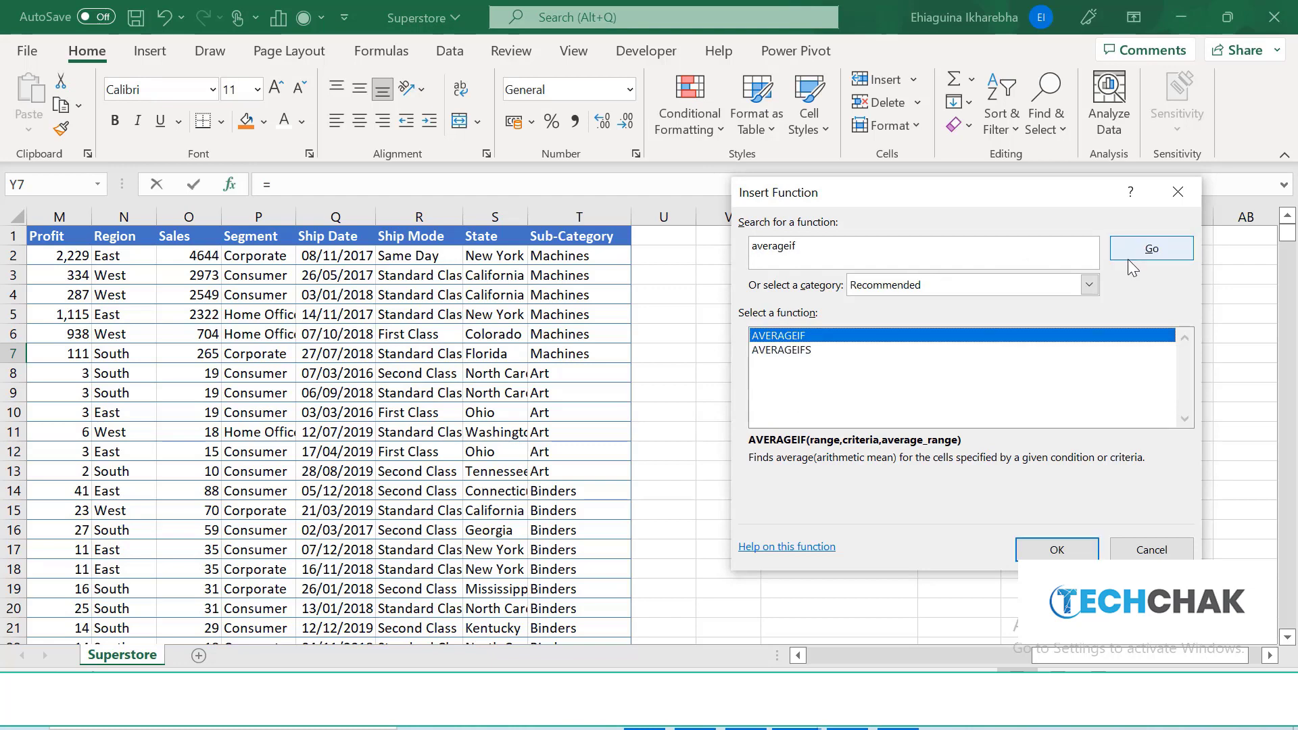
pyautogui.click(1055, 550)
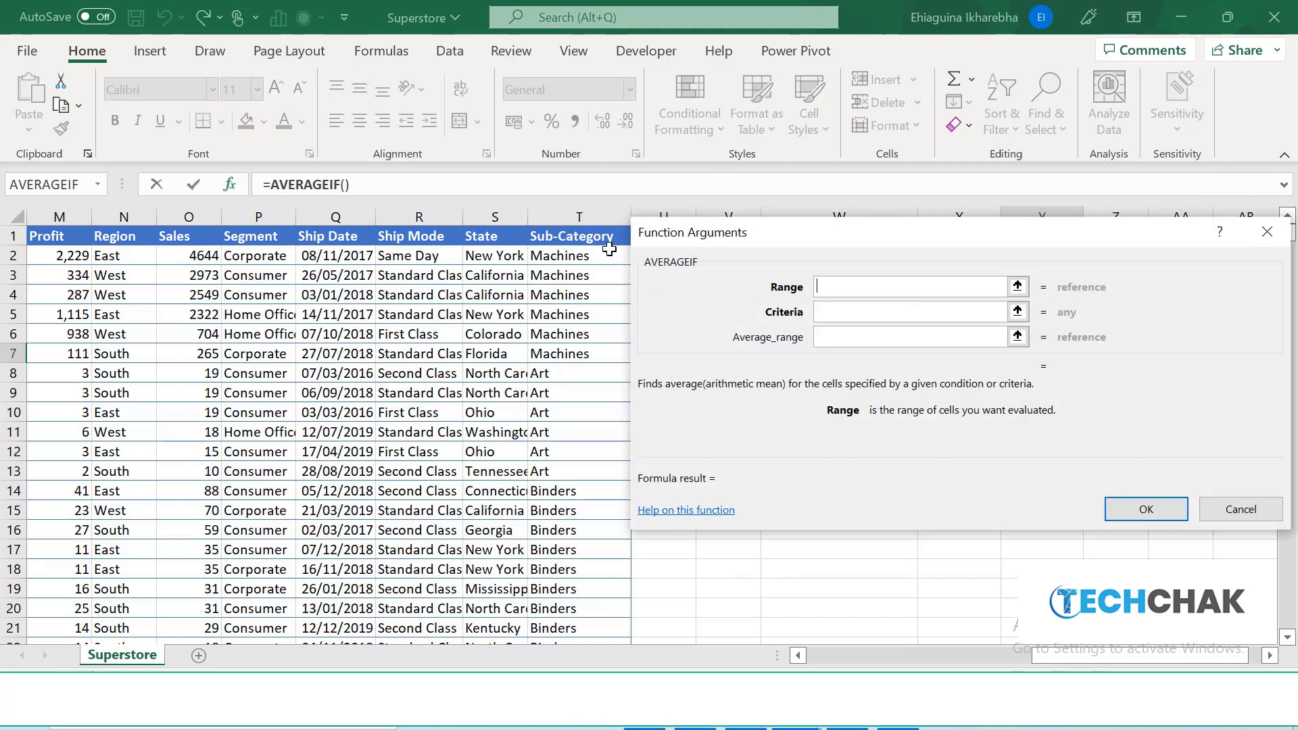
# Set the AVERAGEIF range to the whole State column, Table1[State], and its criteria to the New York entry in cell S2.
pyautogui.click(500, 253)
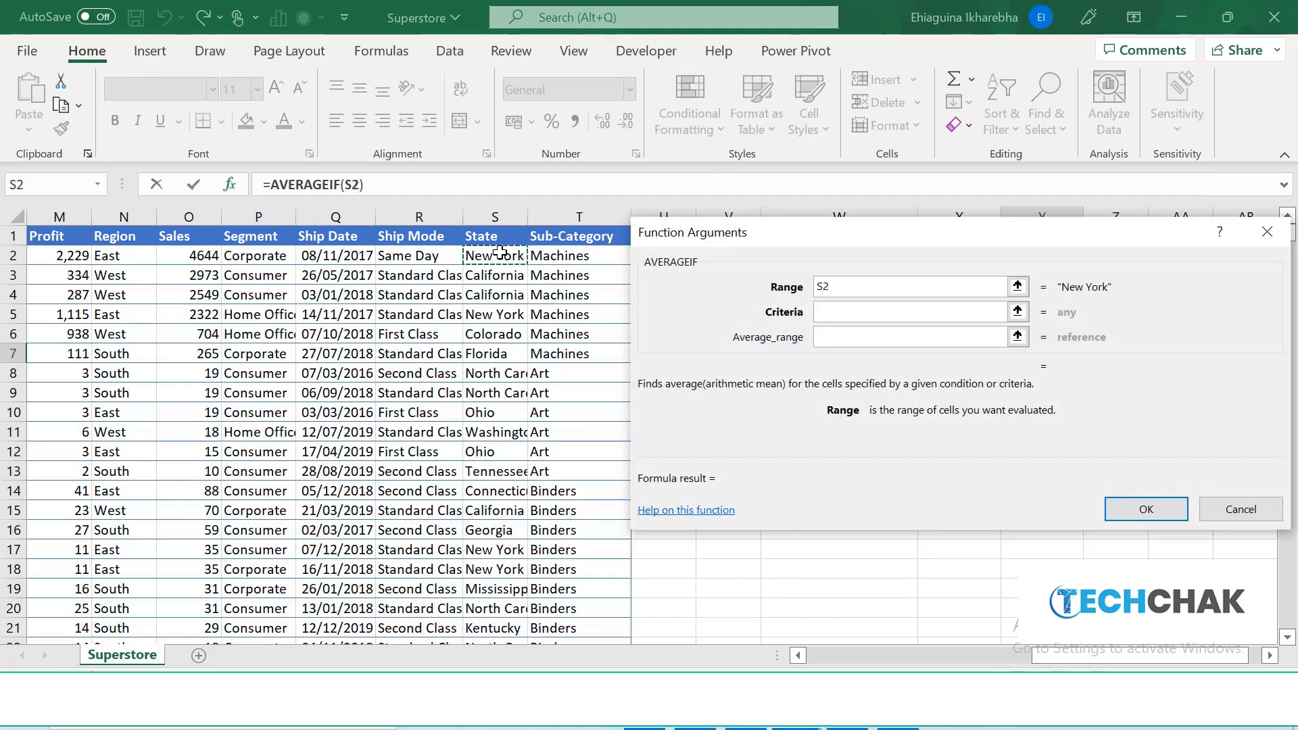
pyautogui.hotkey('ctrl', 'shift', 'Down')
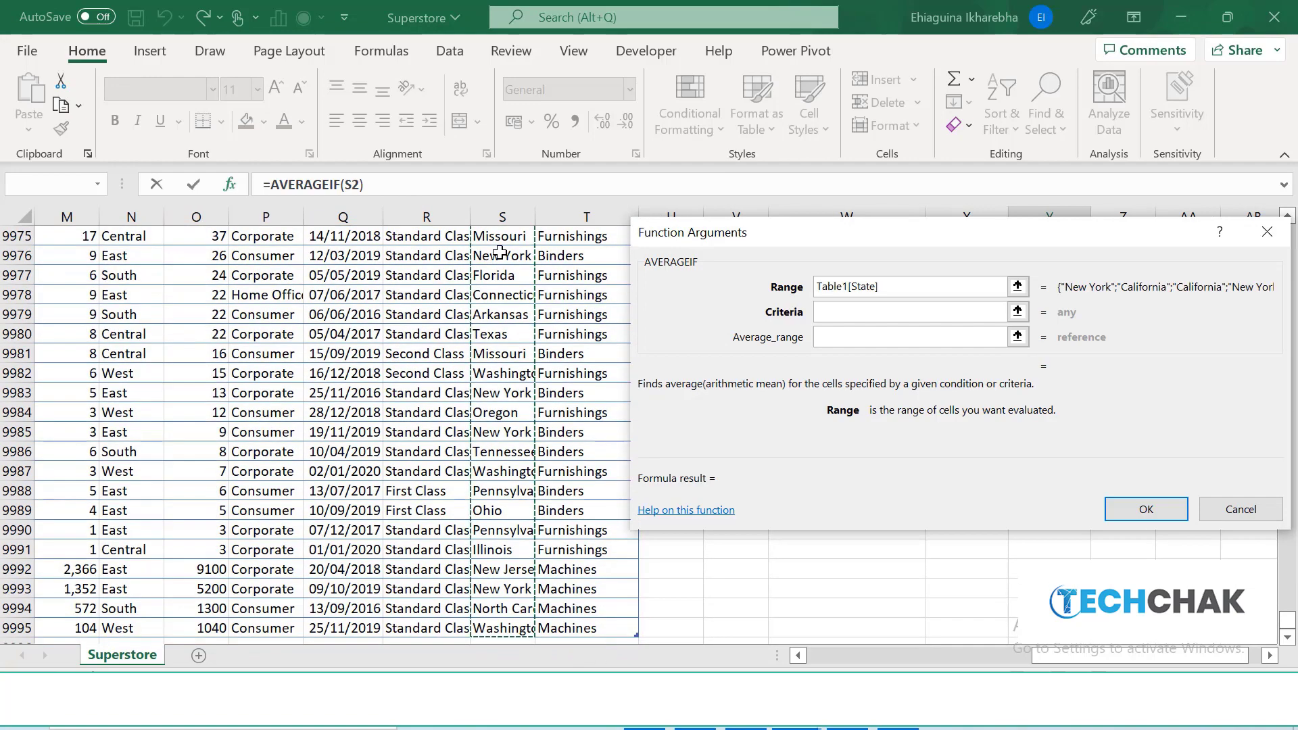
pyautogui.click(838, 311)
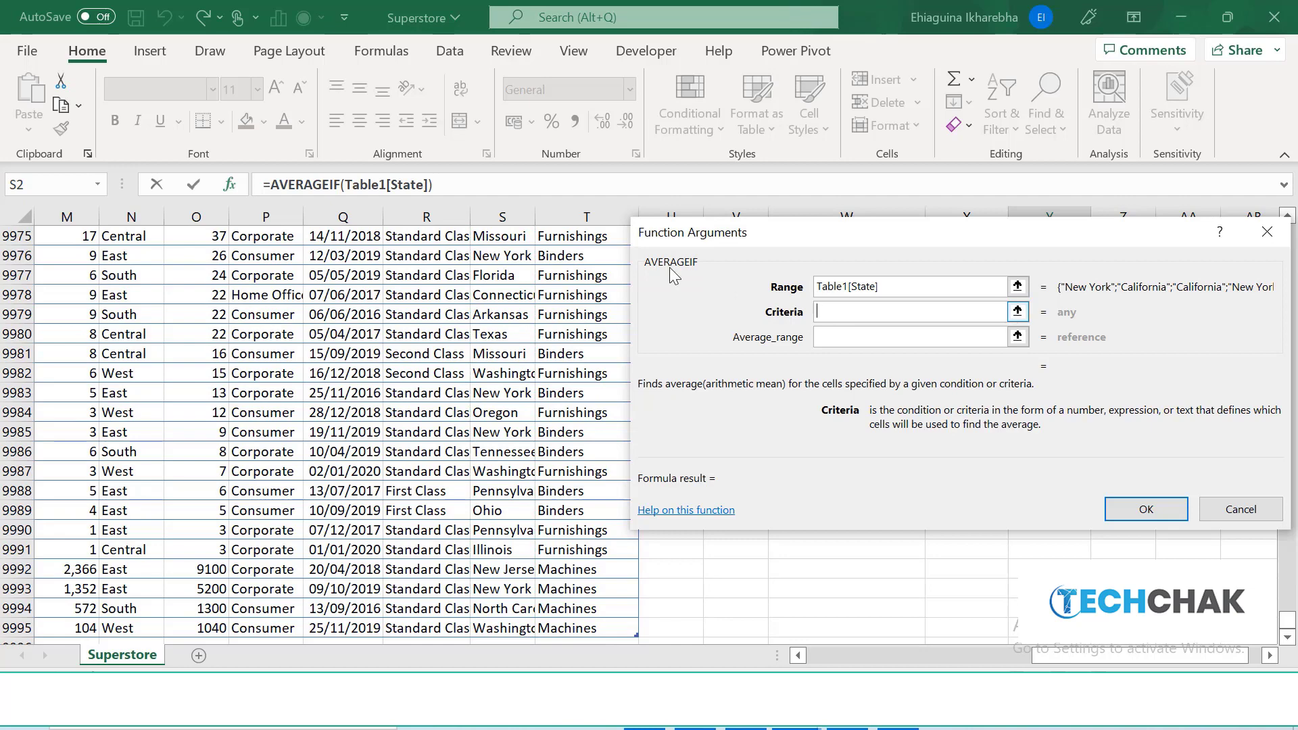
pyautogui.click(508, 257)
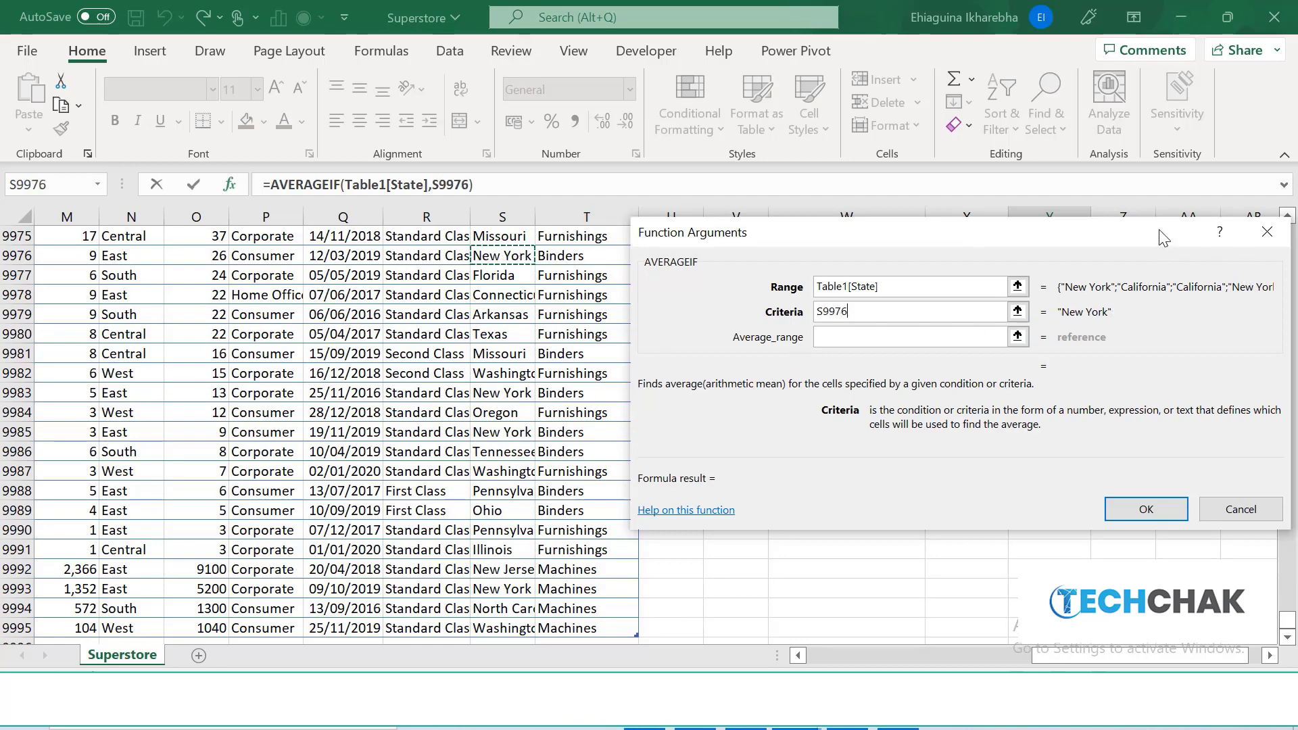
pyautogui.moveTo(1159, 233); pyautogui.dragTo(984, 197)
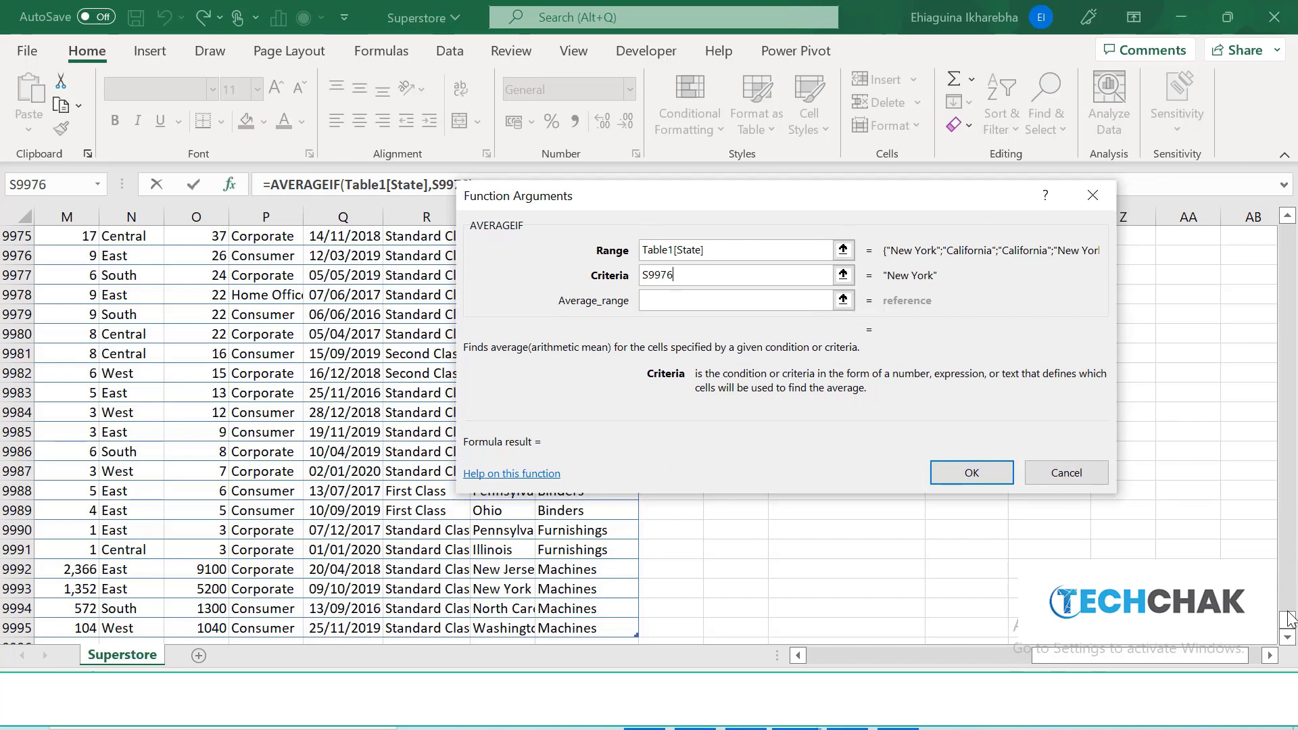
pyautogui.moveTo(1288, 619); pyautogui.dragTo(1288, 230)
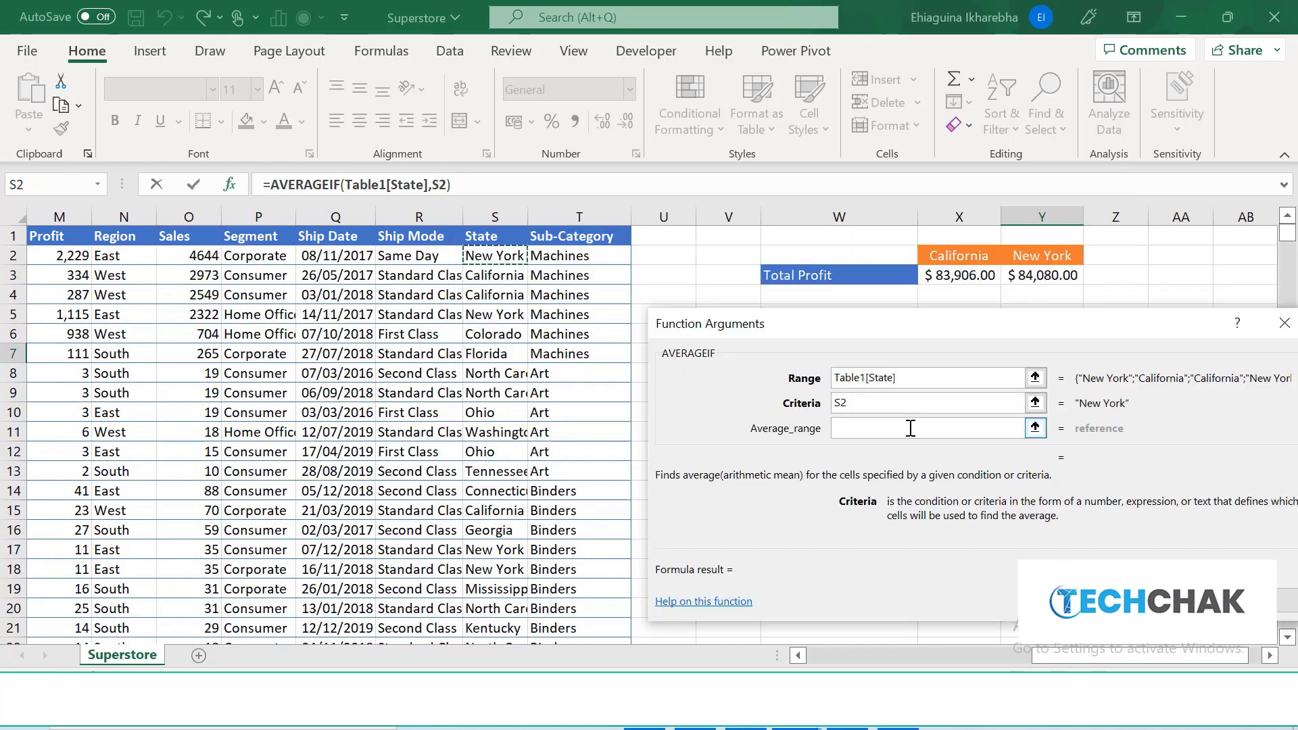
# Set the average range to the whole Profit column, Table1[Profit], and complete New York's Average Profit formula.
pyautogui.click(911, 428)
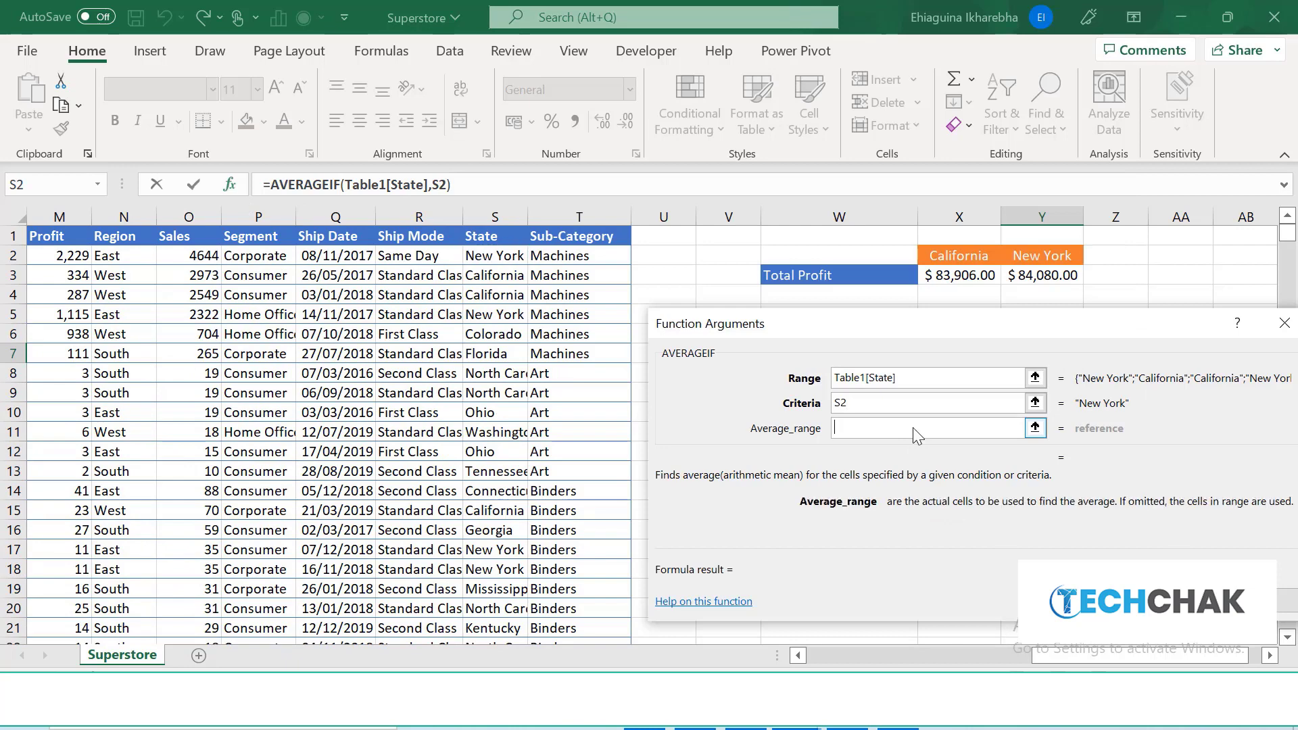
pyautogui.click(70, 252)
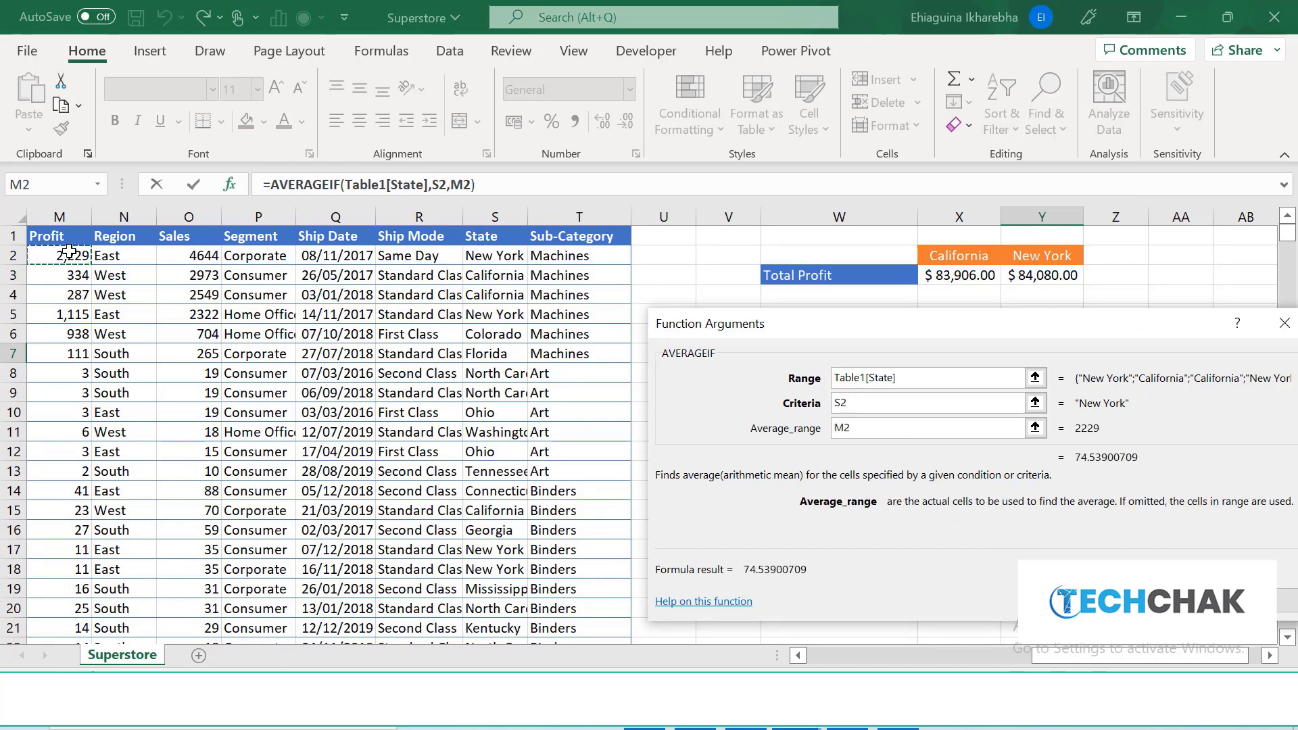
pyautogui.hotkey('ctrl', 'shift', 'Down')
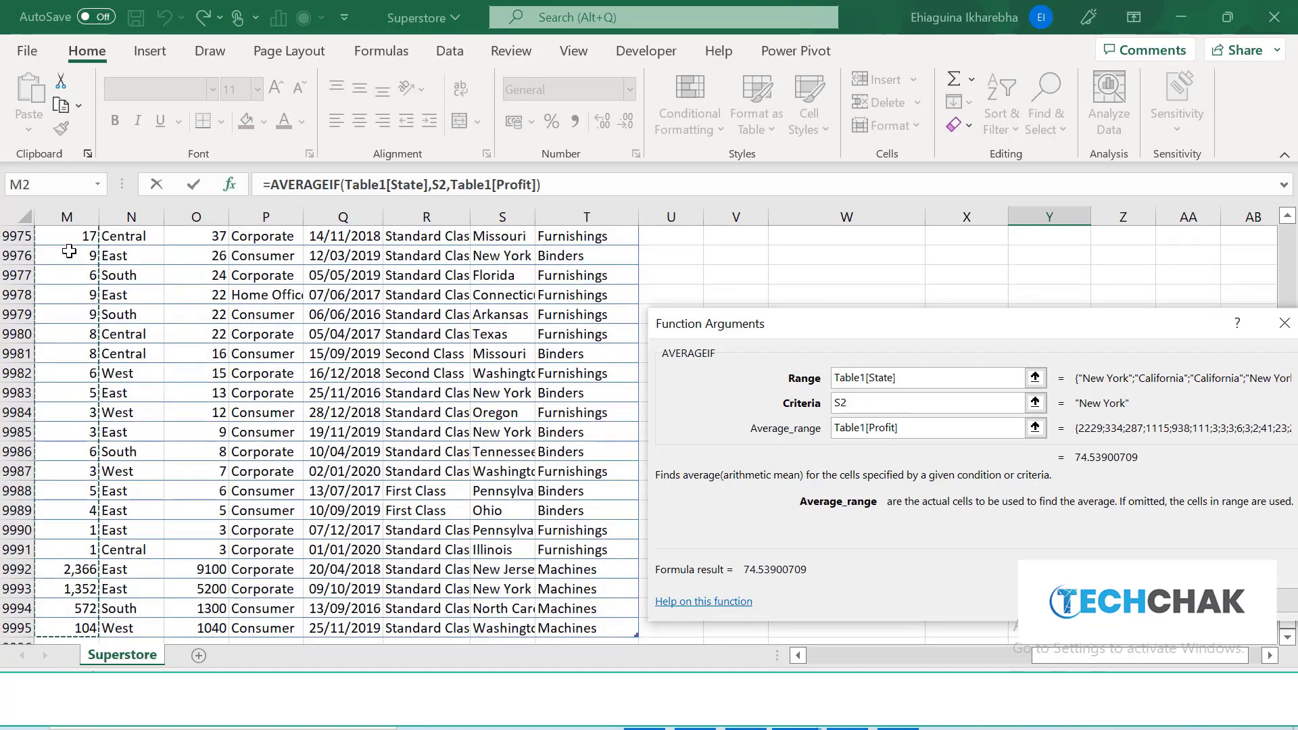
pyautogui.press('Return')
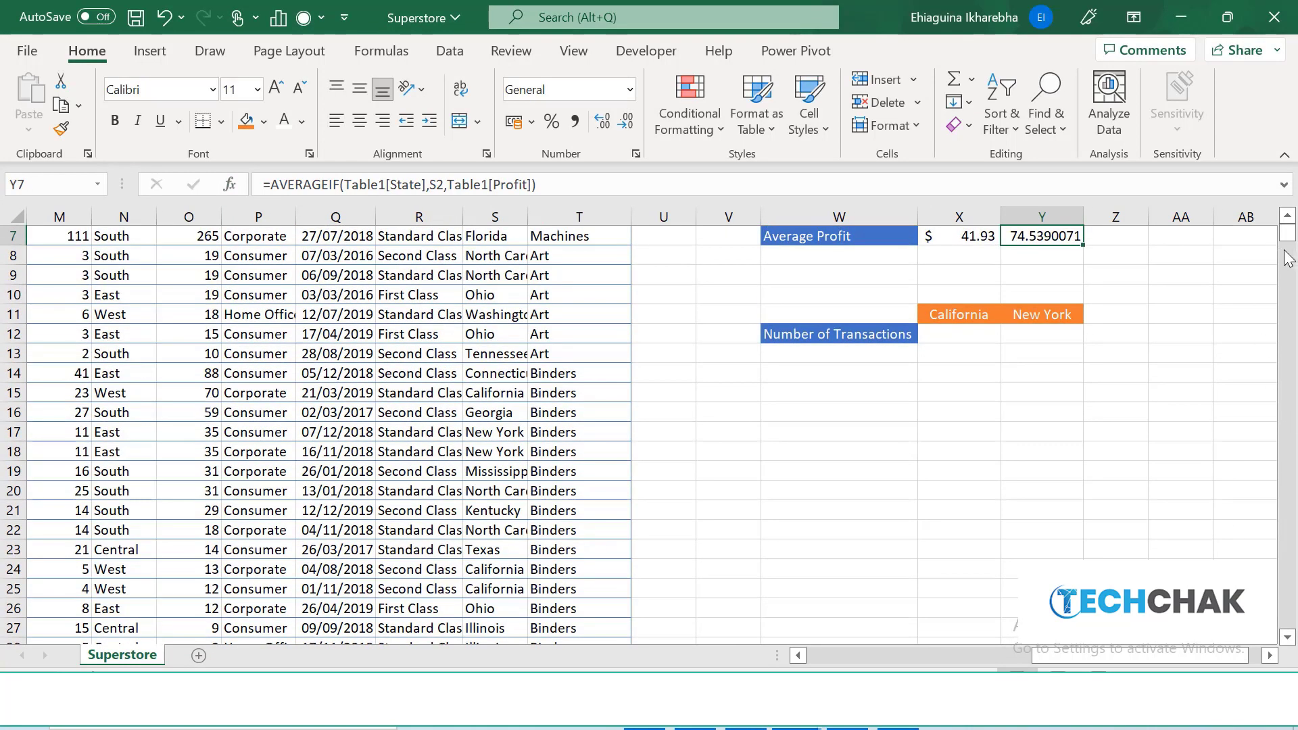
pyautogui.moveTo(1293, 242); pyautogui.dragTo(1294, 228)
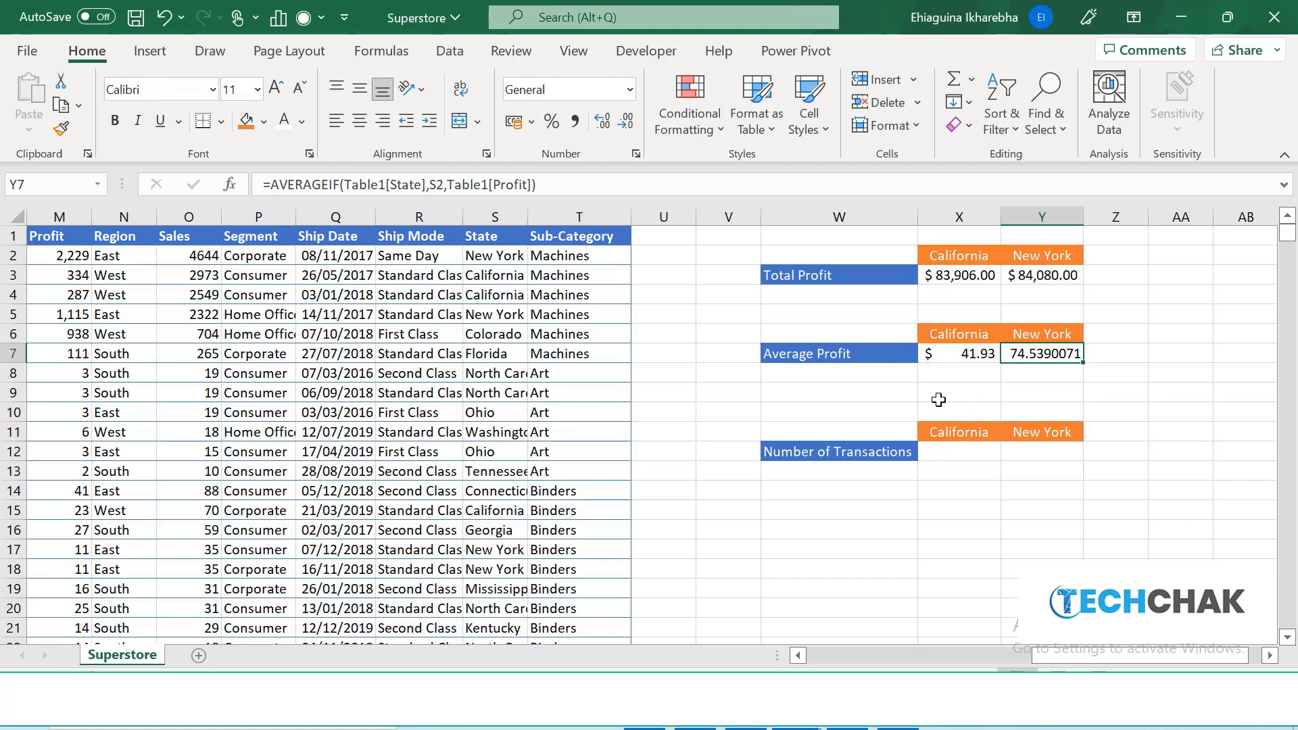
# Search the function library for countif and insert a COUNTIF function into cell X12, California's Number of Transactions.
pyautogui.click(947, 452)
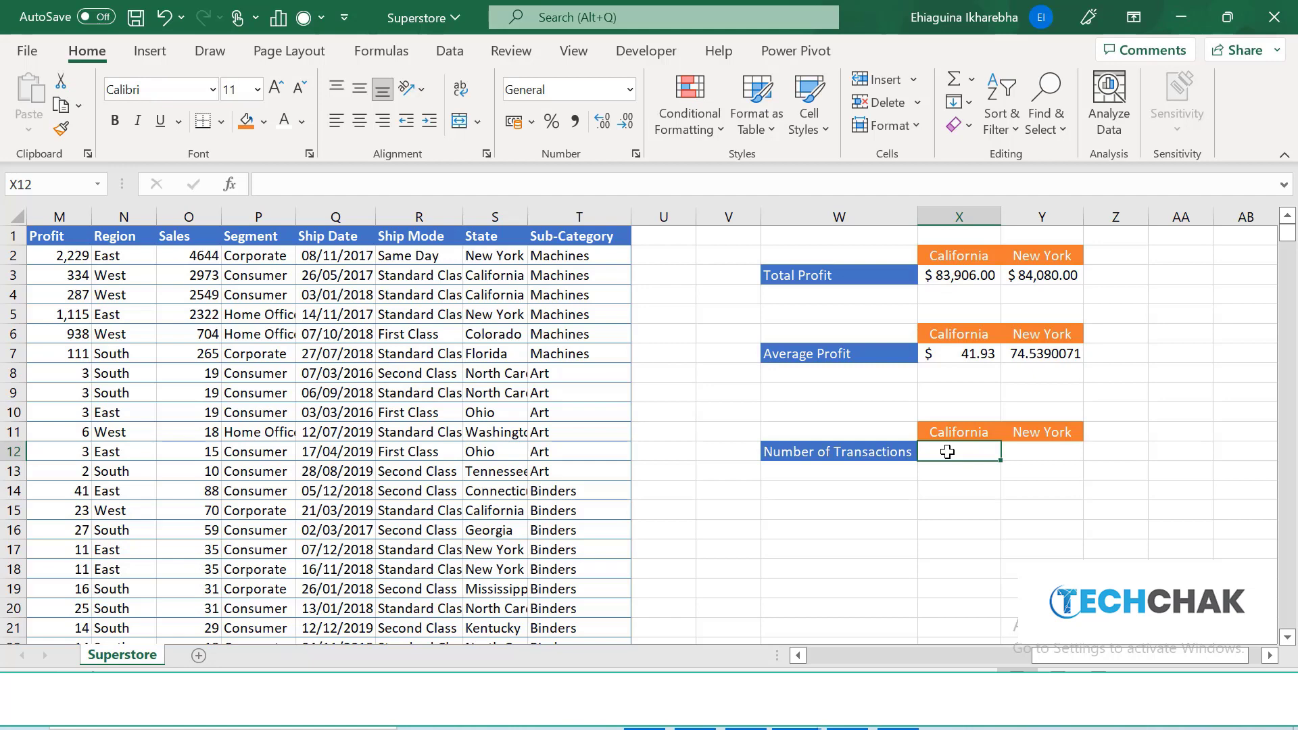
pyautogui.click(230, 188)
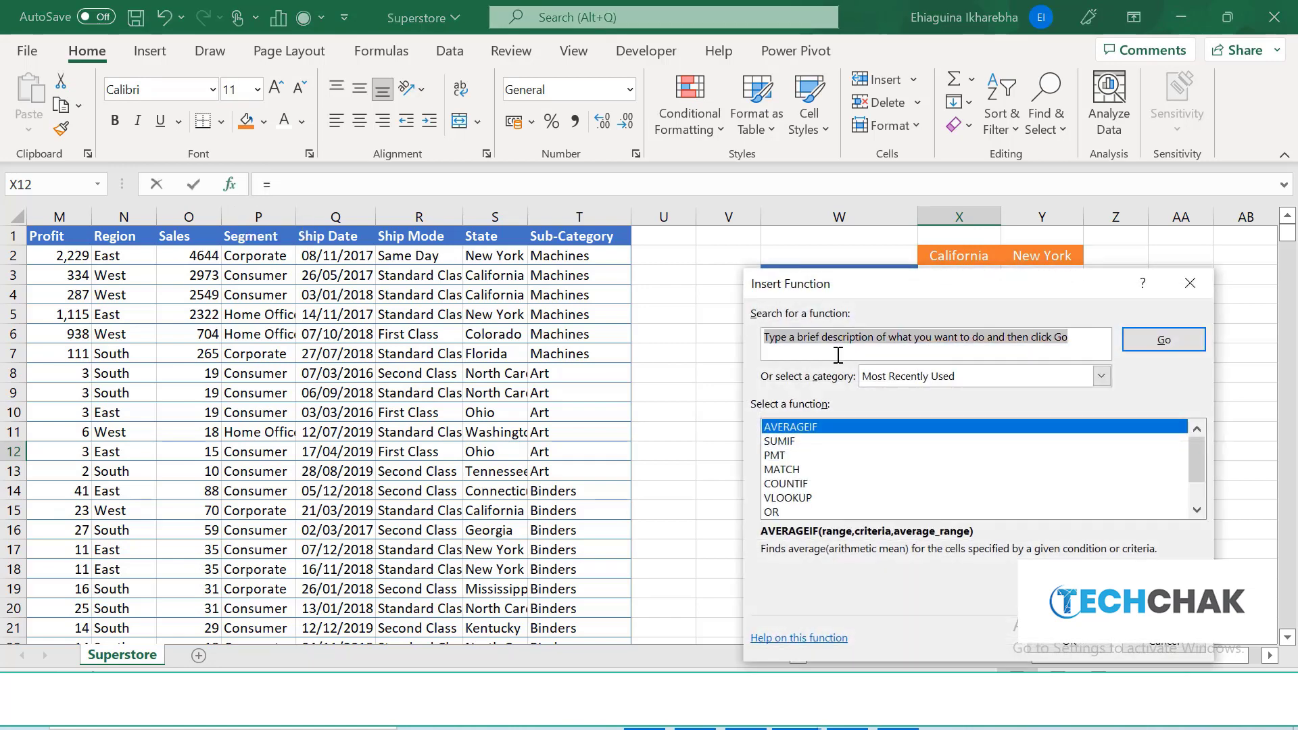
pyautogui.write('count')
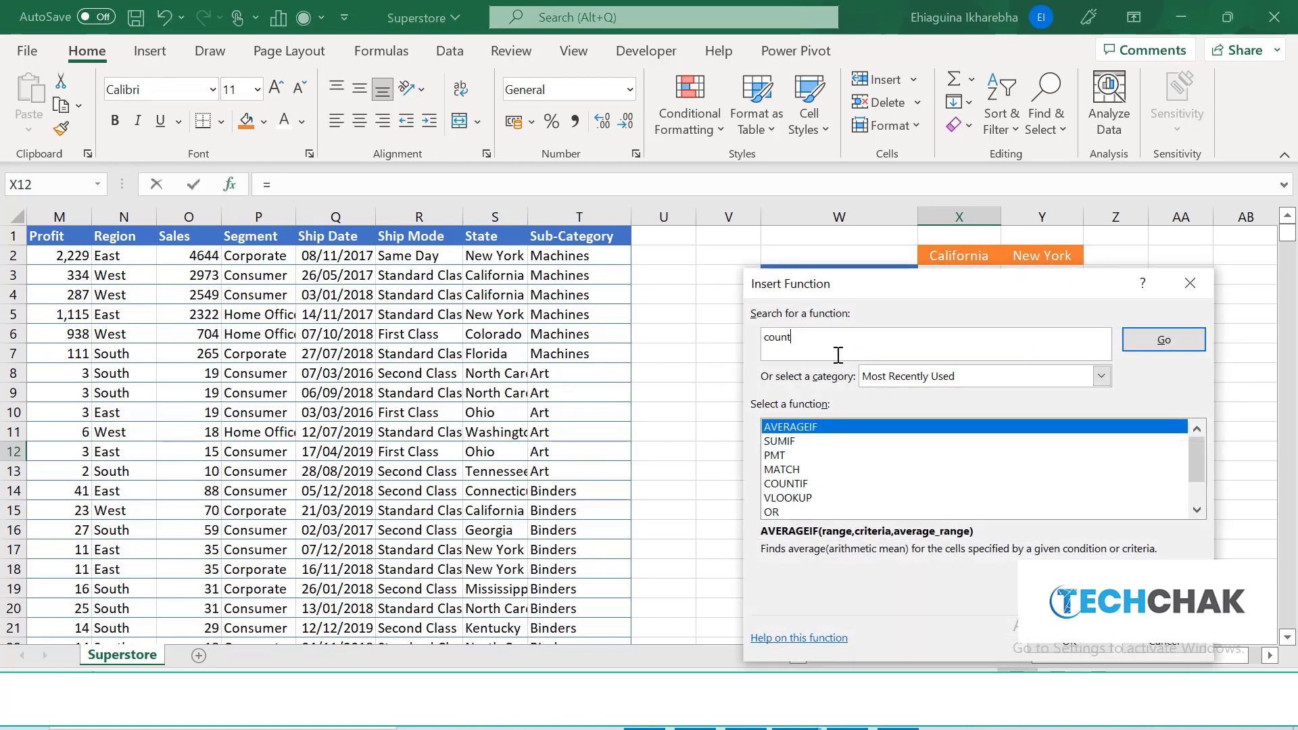
pyautogui.write('if')
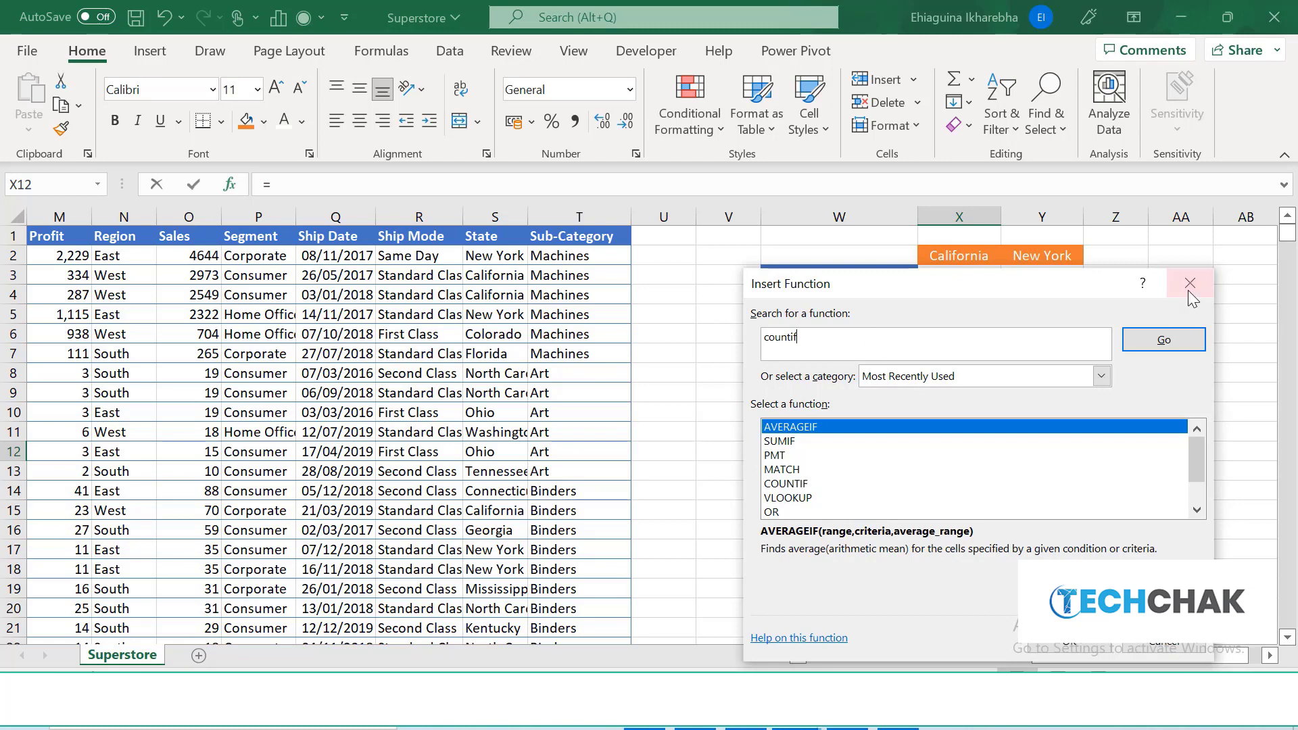
pyautogui.click(1163, 343)
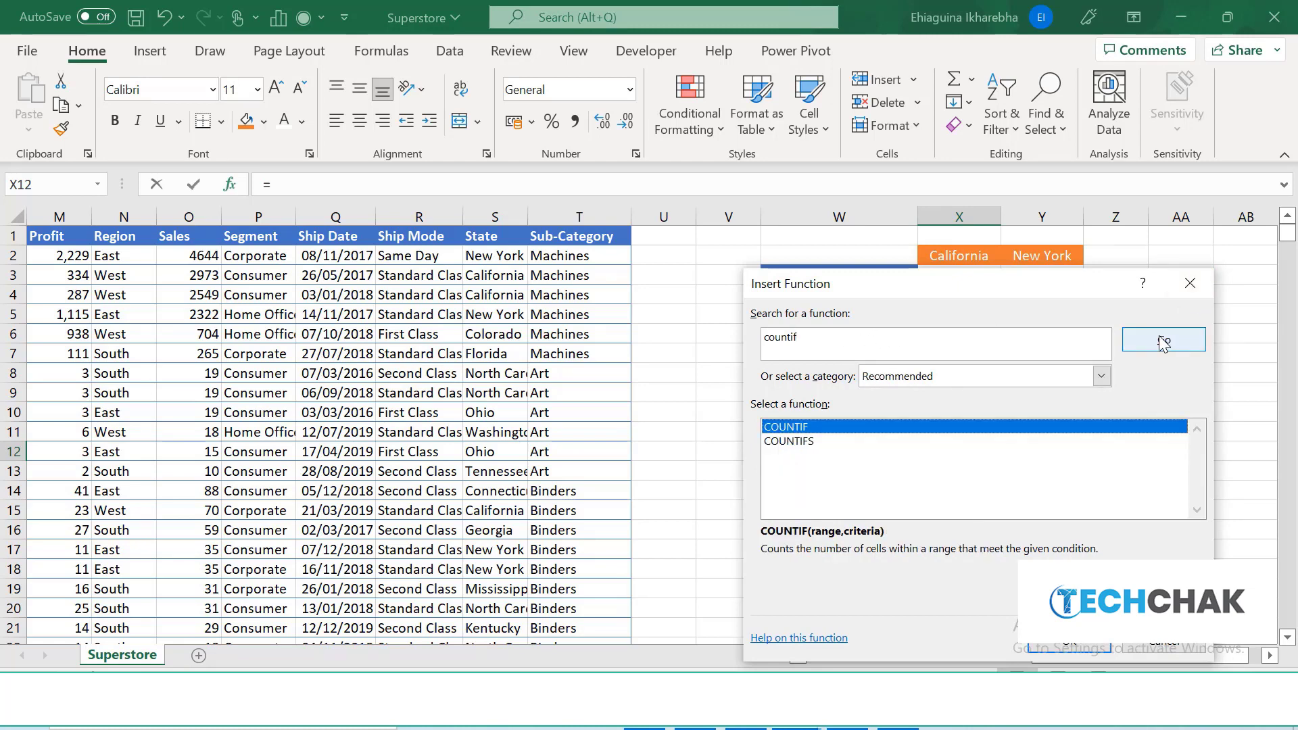
pyautogui.click(1074, 645)
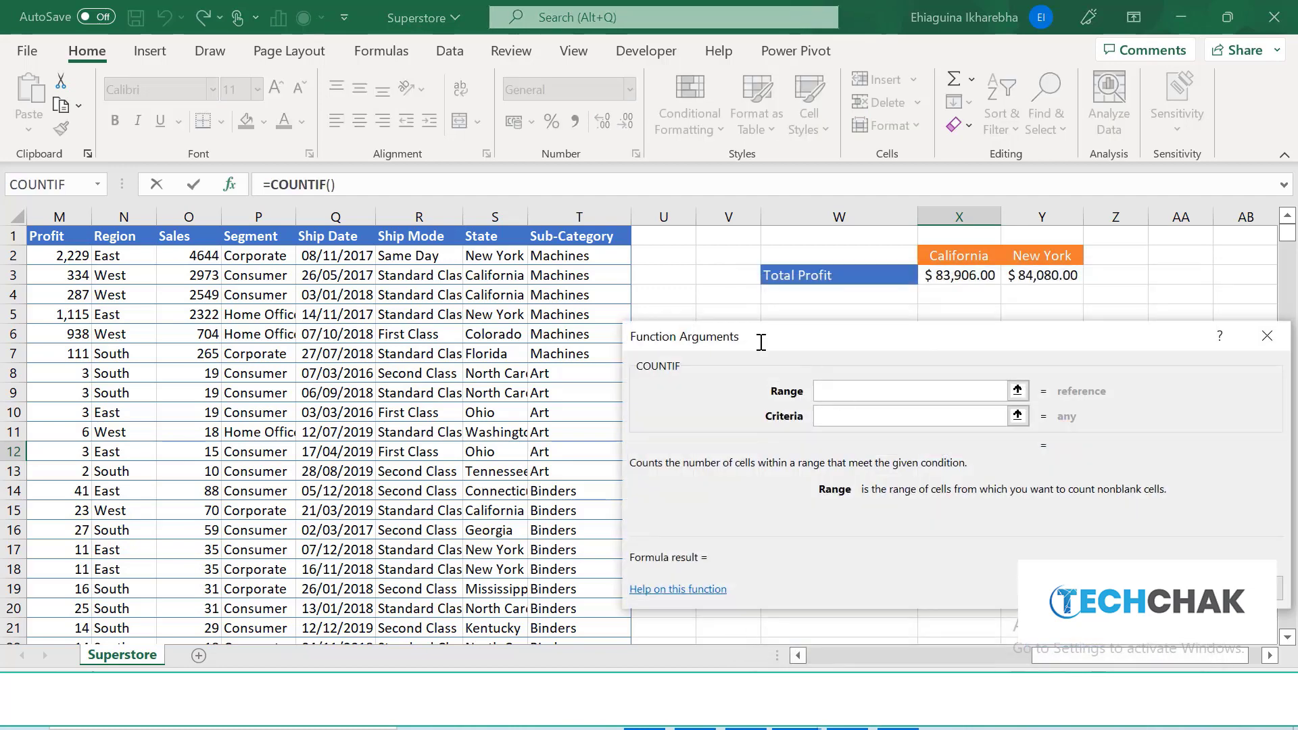
# Count California's transactions with the COUNTIF range Table1[State] and the California entry in cell S4 as criteria.
pyautogui.click(492, 257)
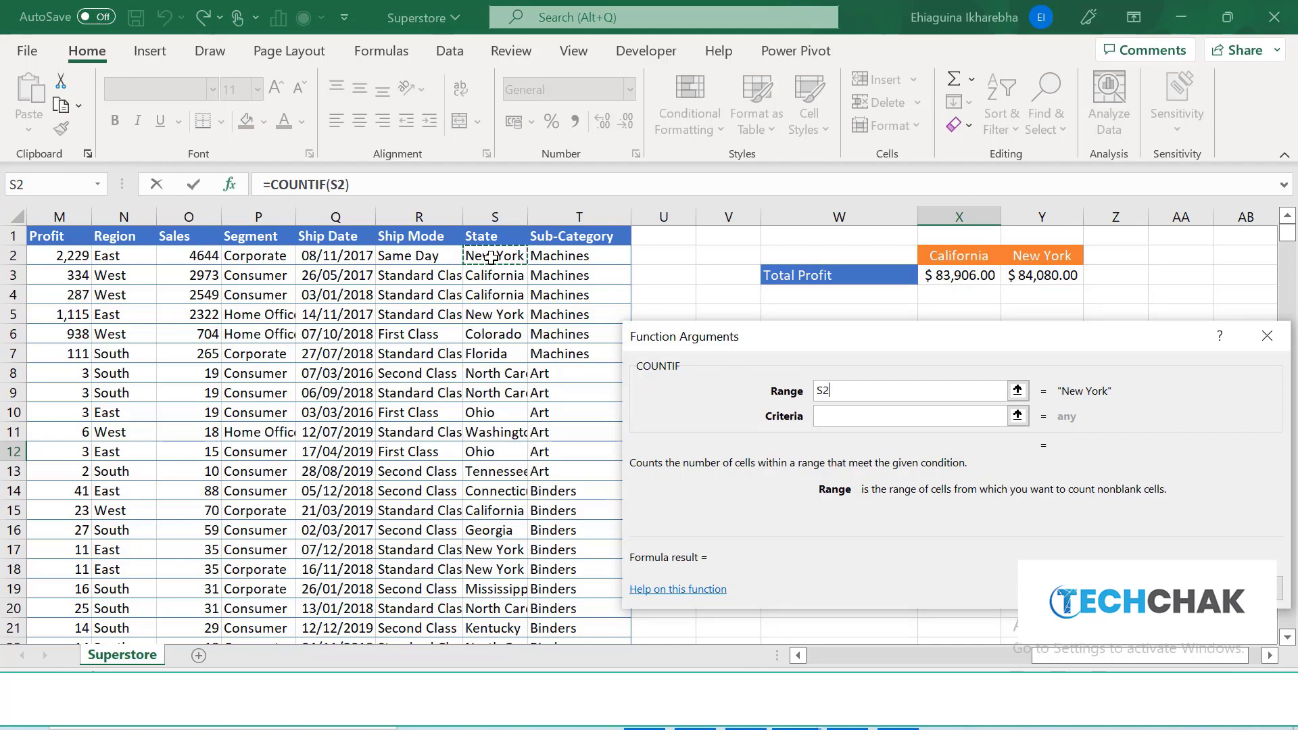
pyautogui.hotkey('ctrl', 'shift', 'Down')
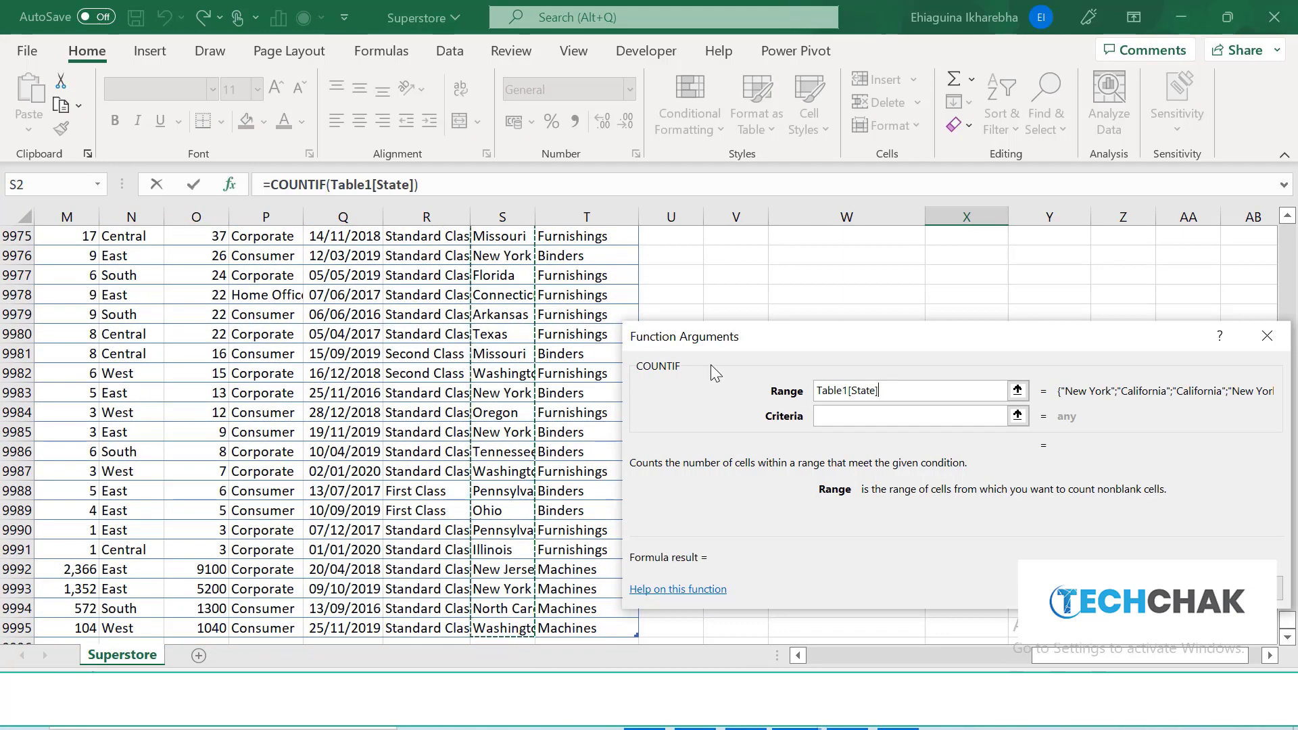
pyautogui.click(853, 423)
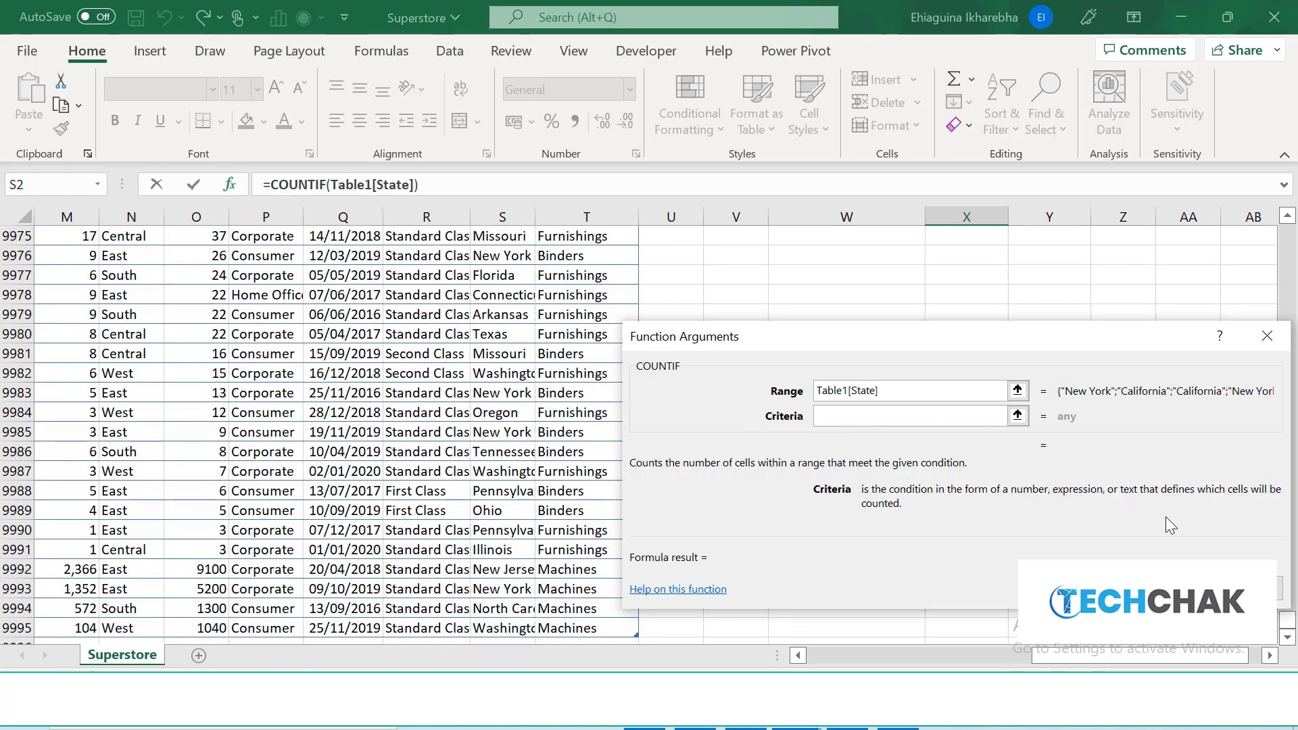
pyautogui.moveTo(1029, 336); pyautogui.dragTo(788, 285)
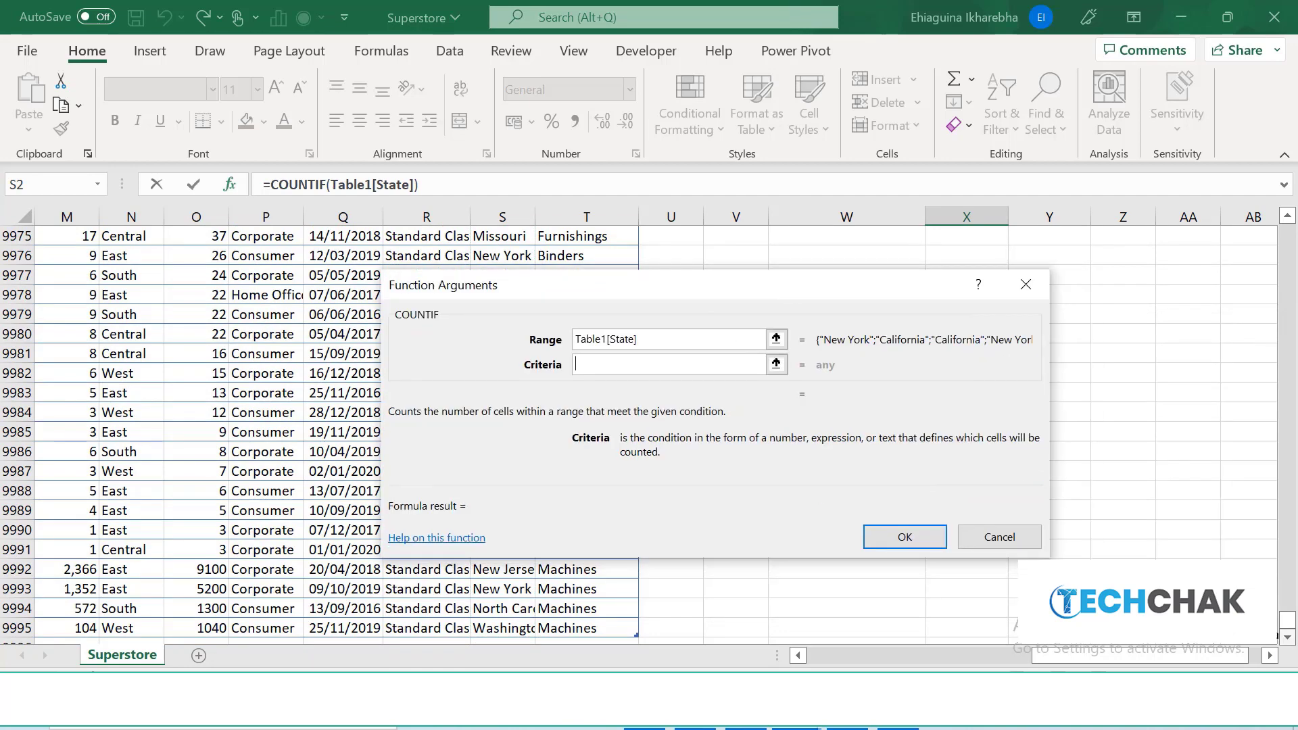
pyautogui.moveTo(1280, 622); pyautogui.dragTo(1289, 120)
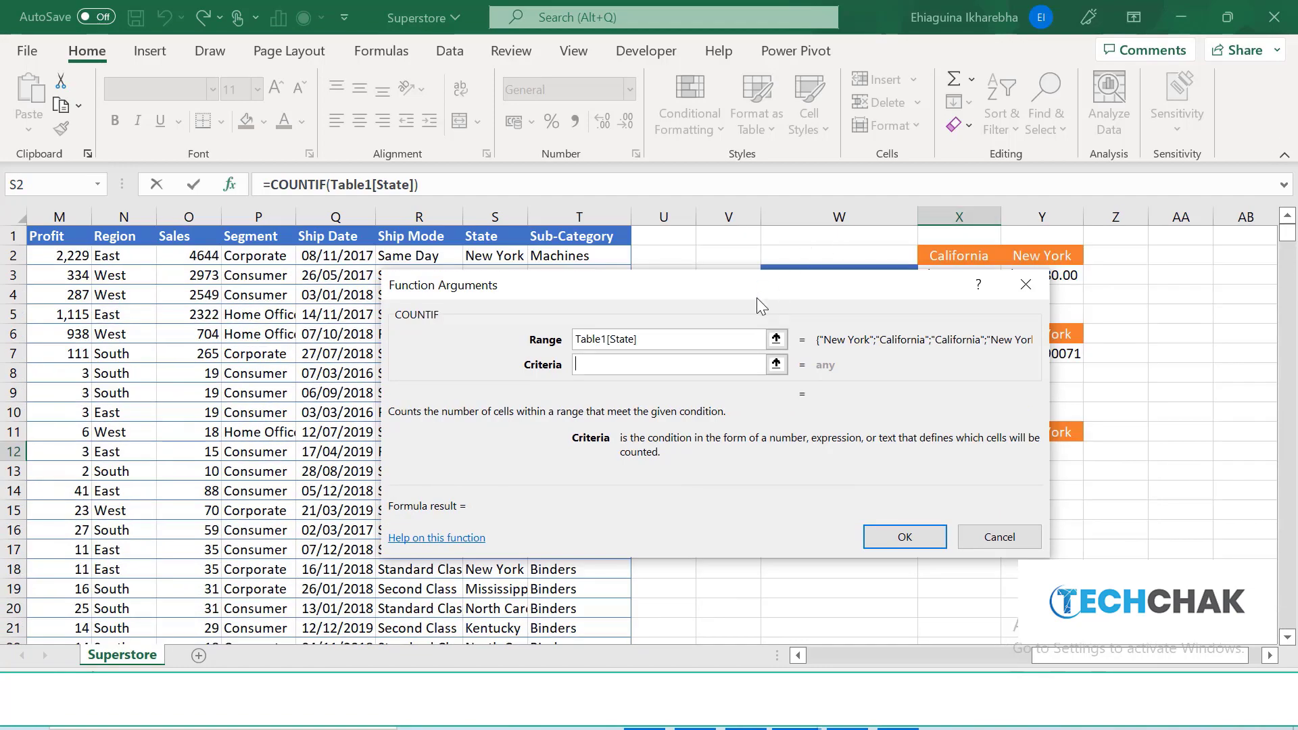
pyautogui.moveTo(756, 297); pyautogui.dragTo(982, 317)
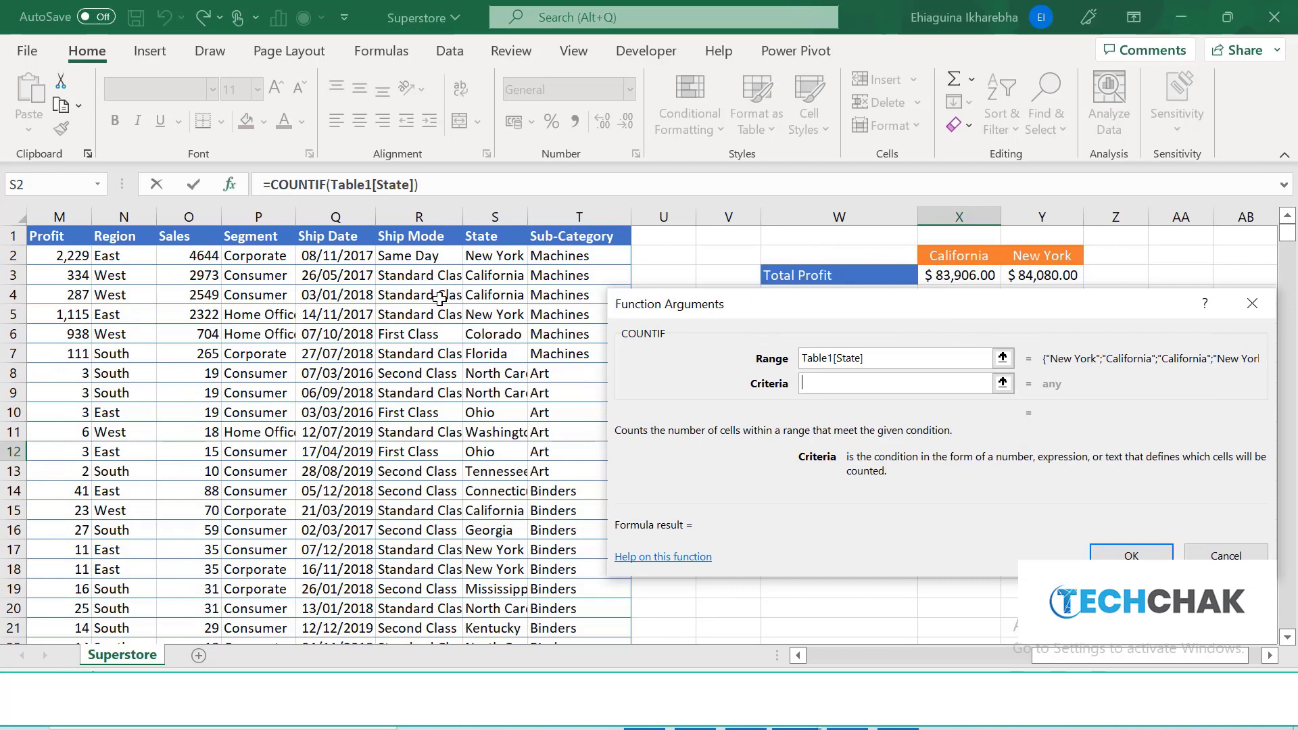
pyautogui.click(503, 293)
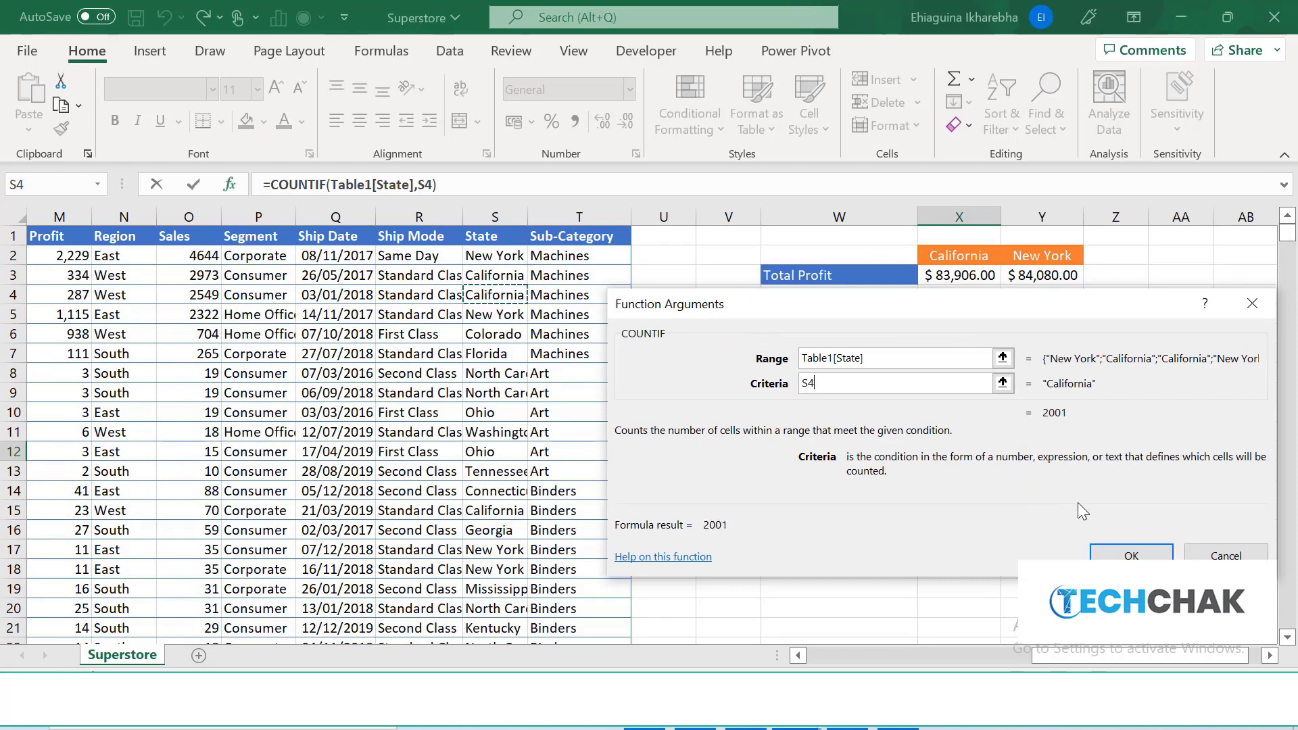
pyautogui.click(1139, 551)
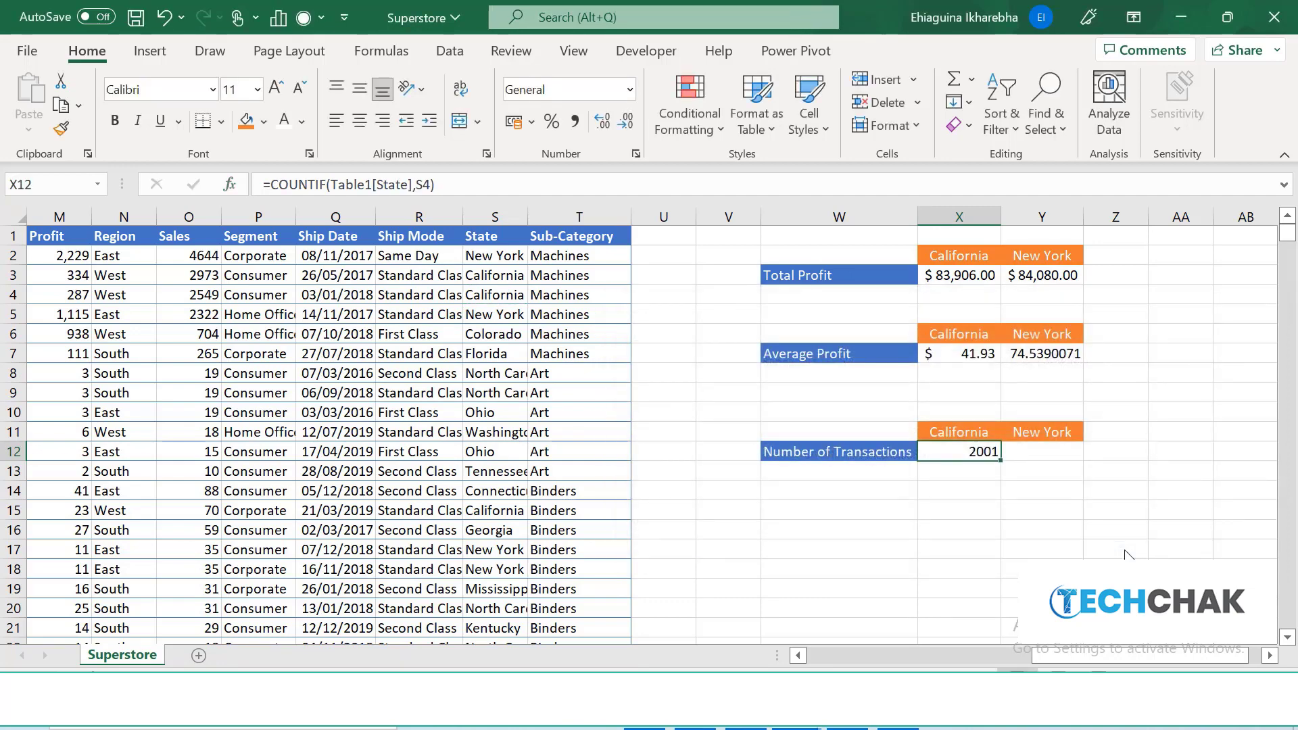
# Begin a COUNTIF formula directly in cell Y12, New York's Number of Transactions.
pyautogui.click(1025, 452)
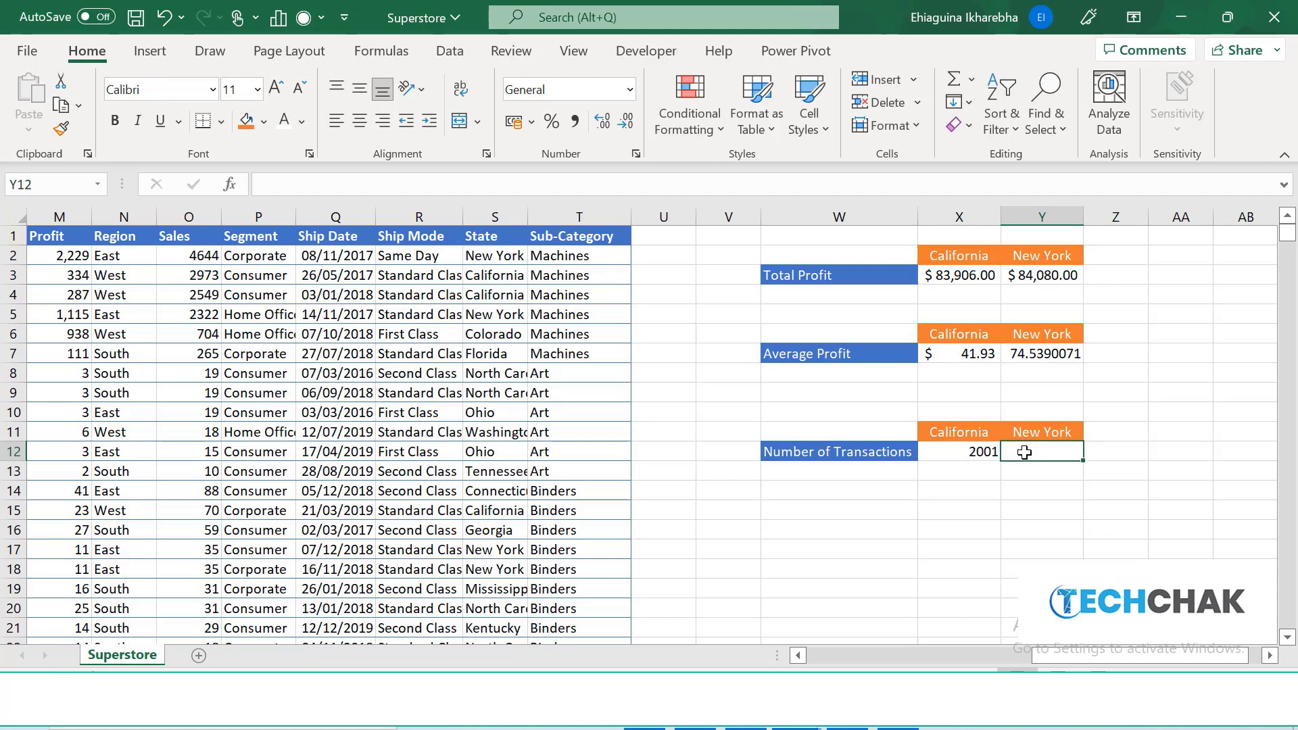
pyautogui.write('=')
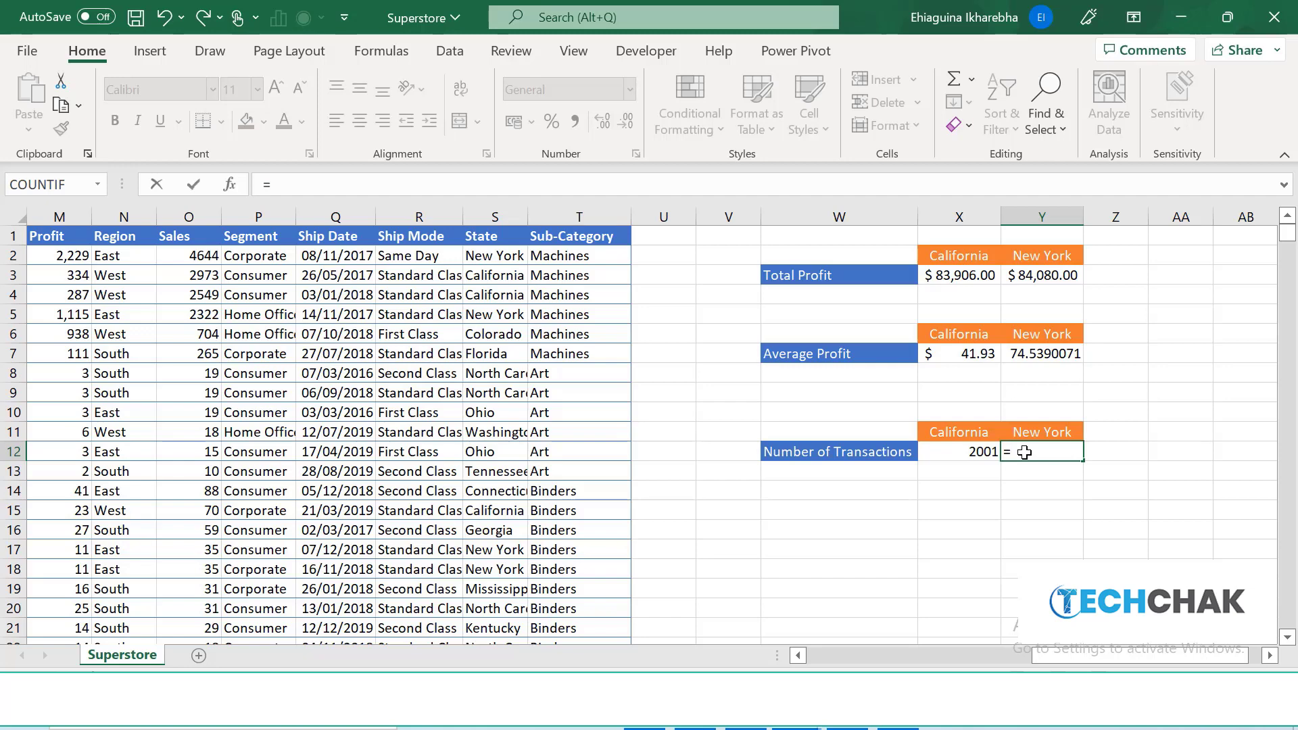
pyautogui.write('counf')
pyautogui.press('BackSpace')
pyautogui.write('t')
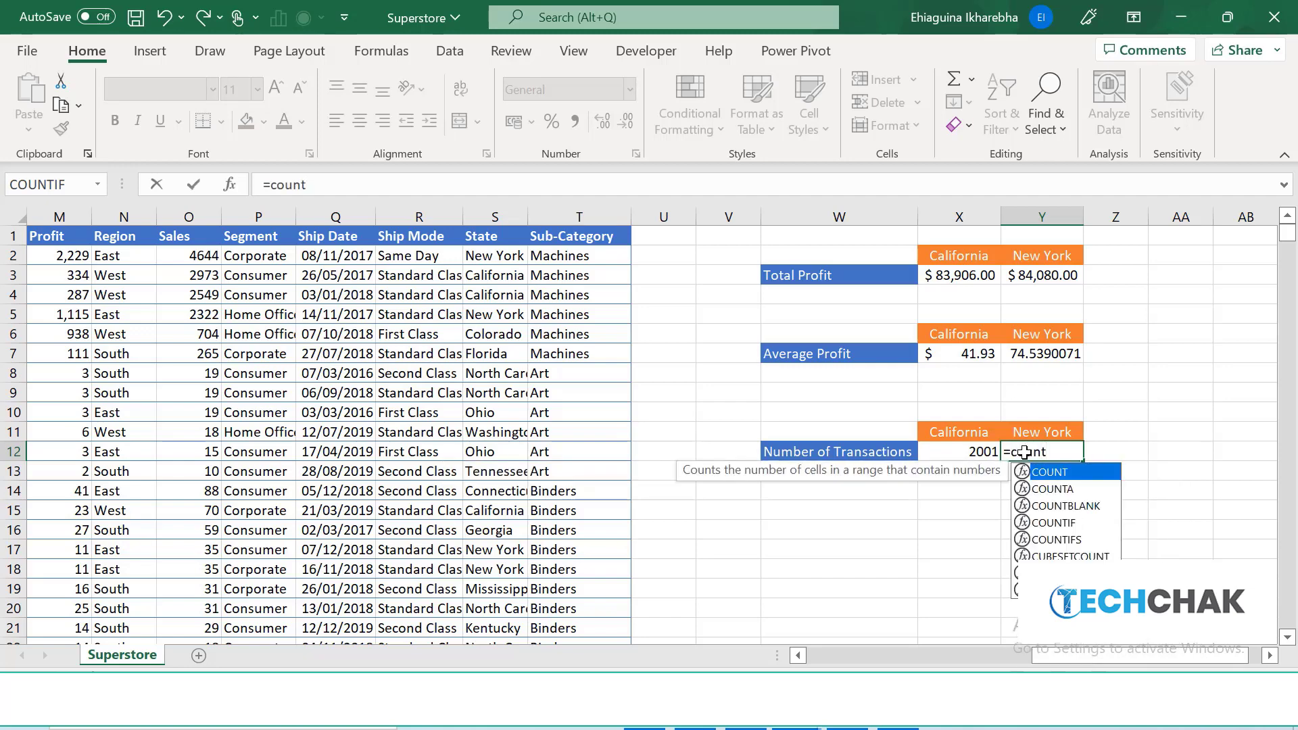
pyautogui.click(1059, 524)
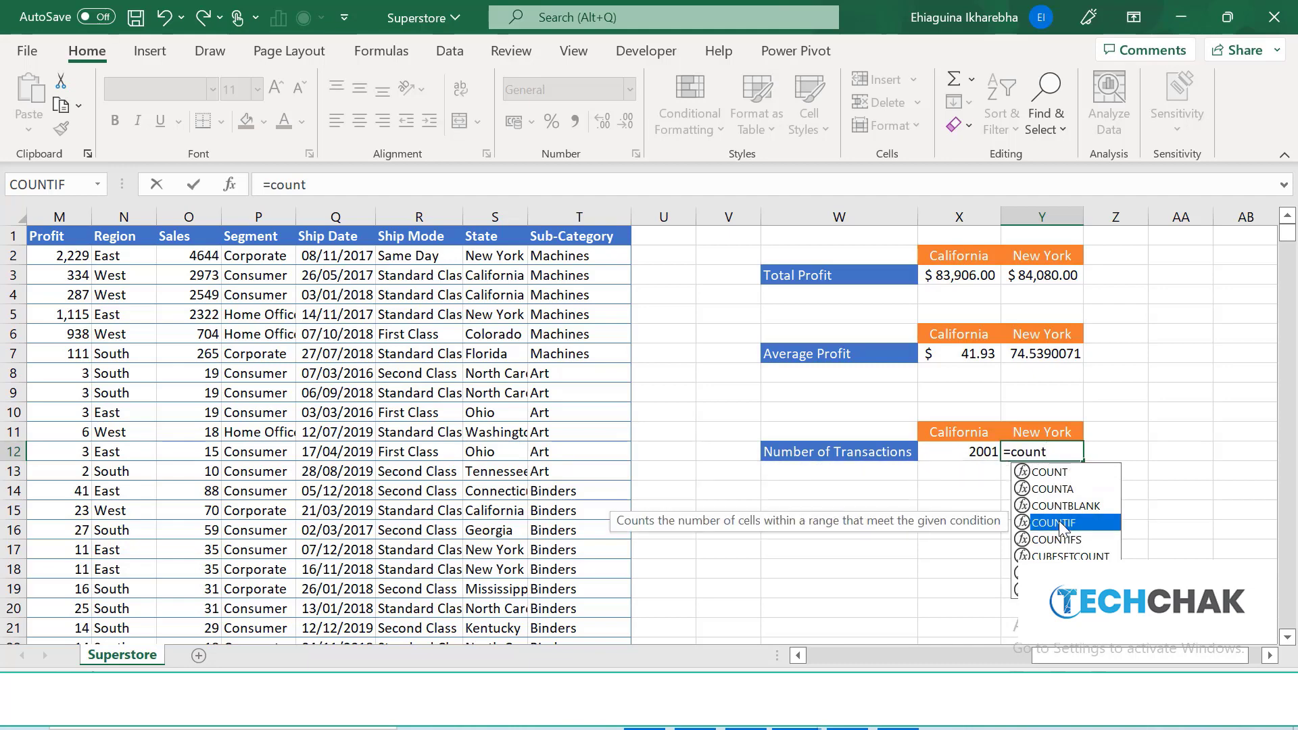
pyautogui.doubleClick(1059, 522)
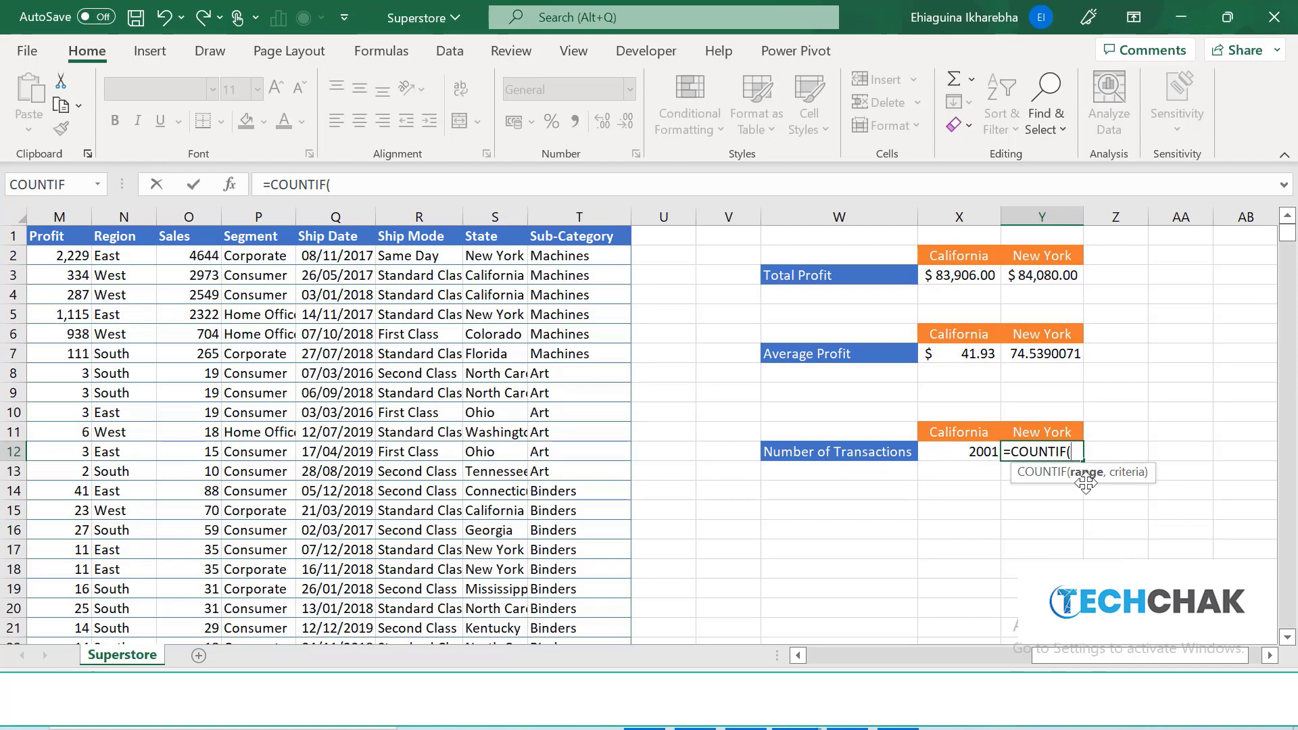
# Complete New York's COUNTIF formula with the whole State column, Table1[State], as range and the New York entry in cell S5 as criteria.
pyautogui.click(483, 255)
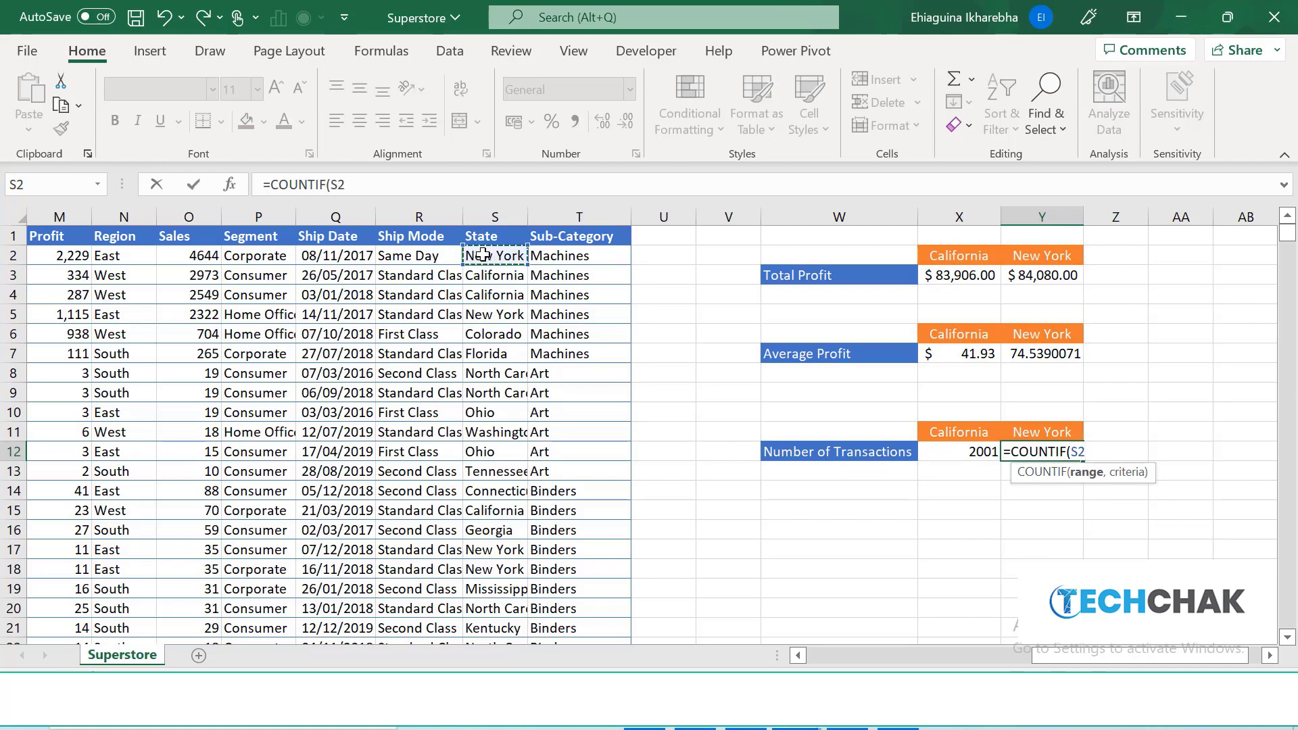
pyautogui.hotkey('ctrl', 'shift', 'Down')
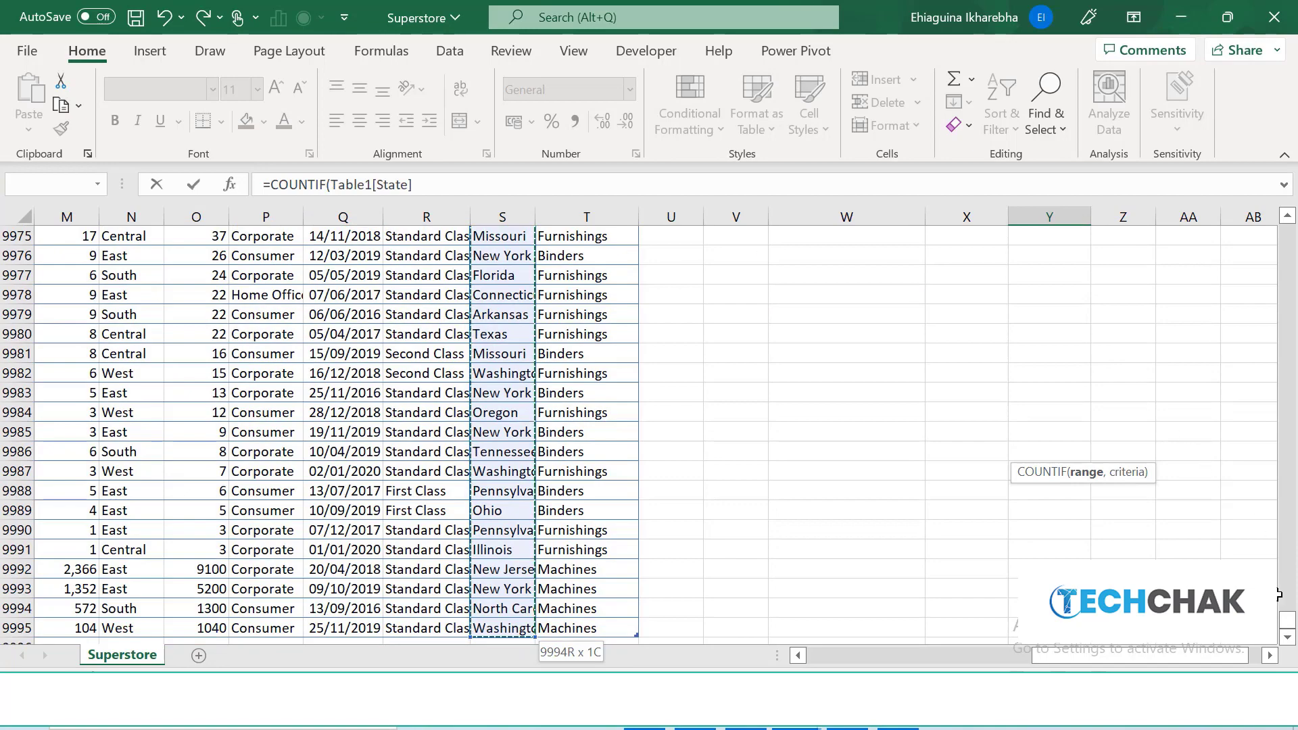
pyautogui.moveTo(1289, 627); pyautogui.dragTo(1294, 184)
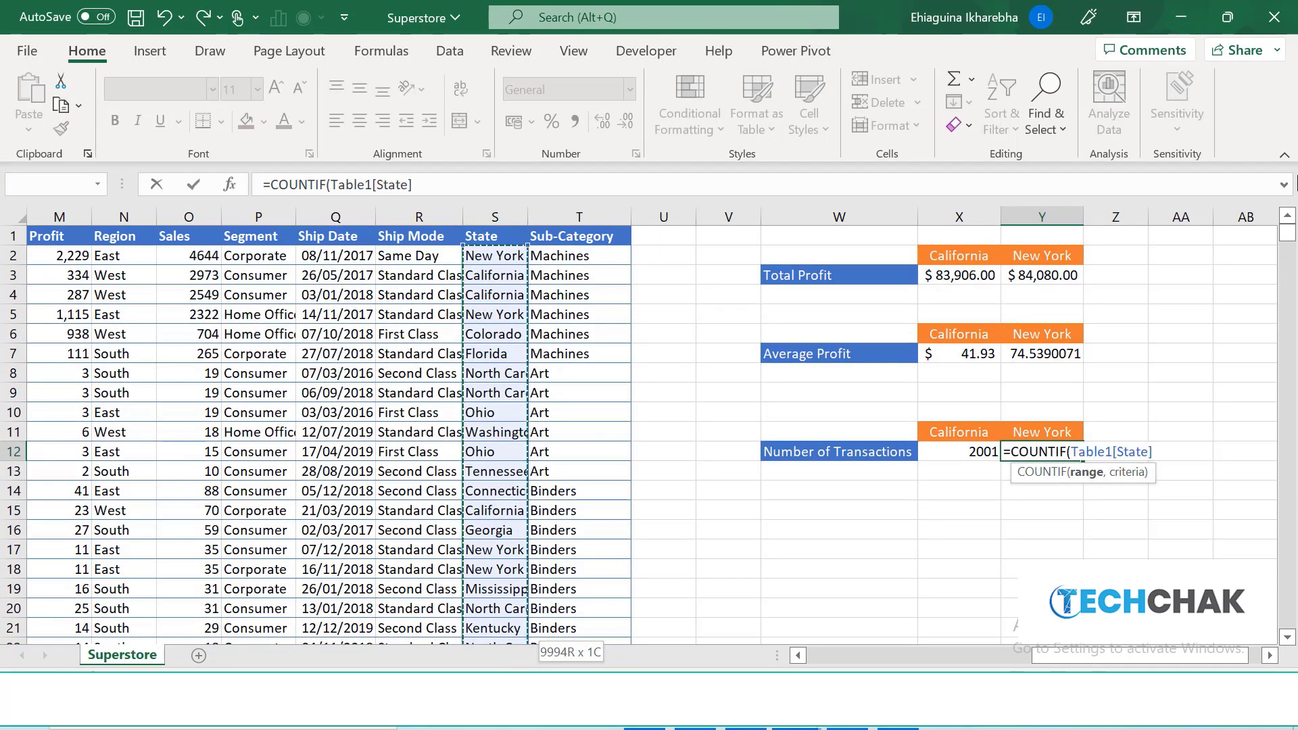
pyautogui.write(',')
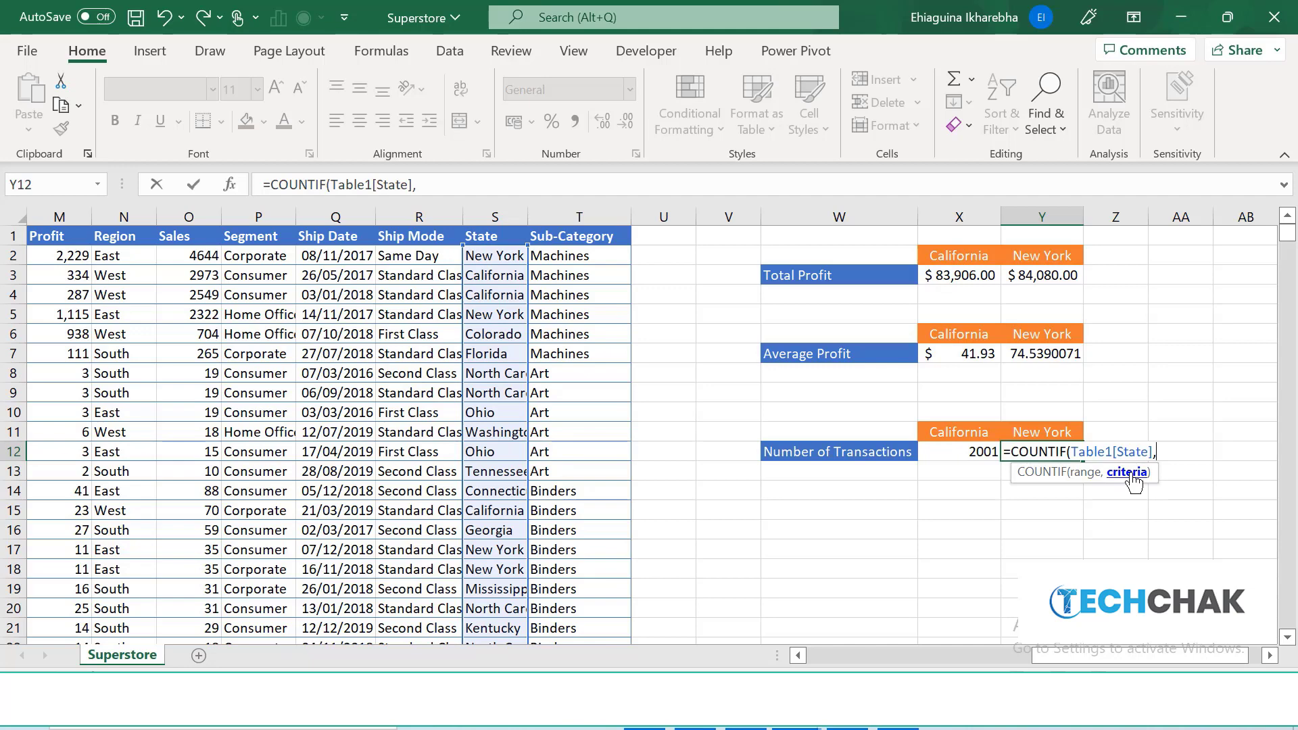
pyautogui.click(484, 316)
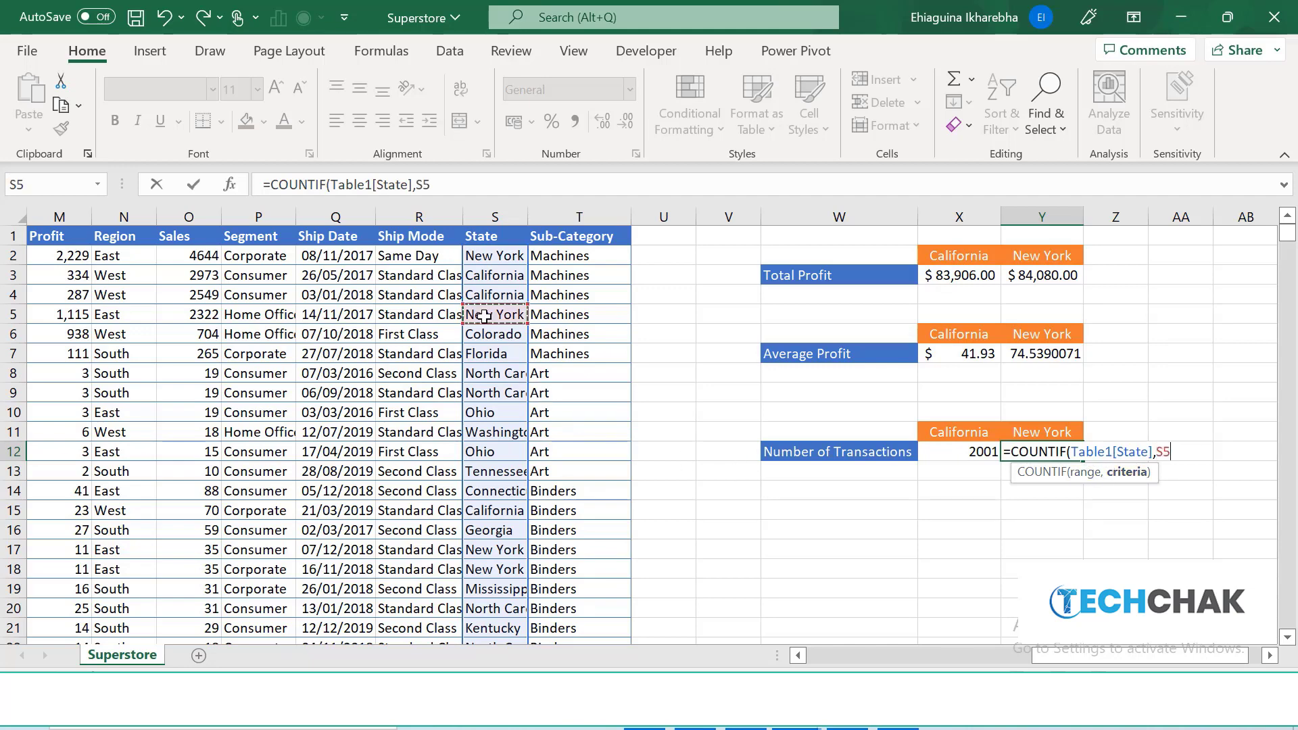
pyautogui.press('Return')
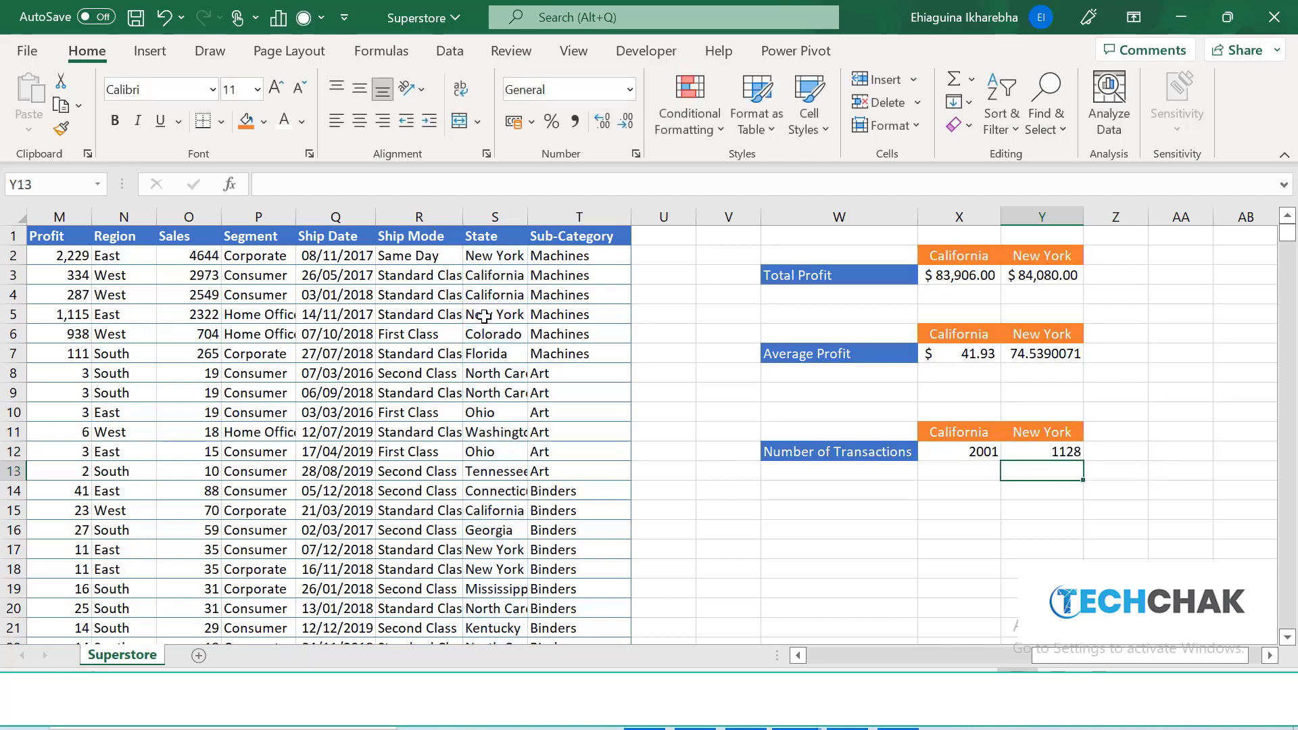